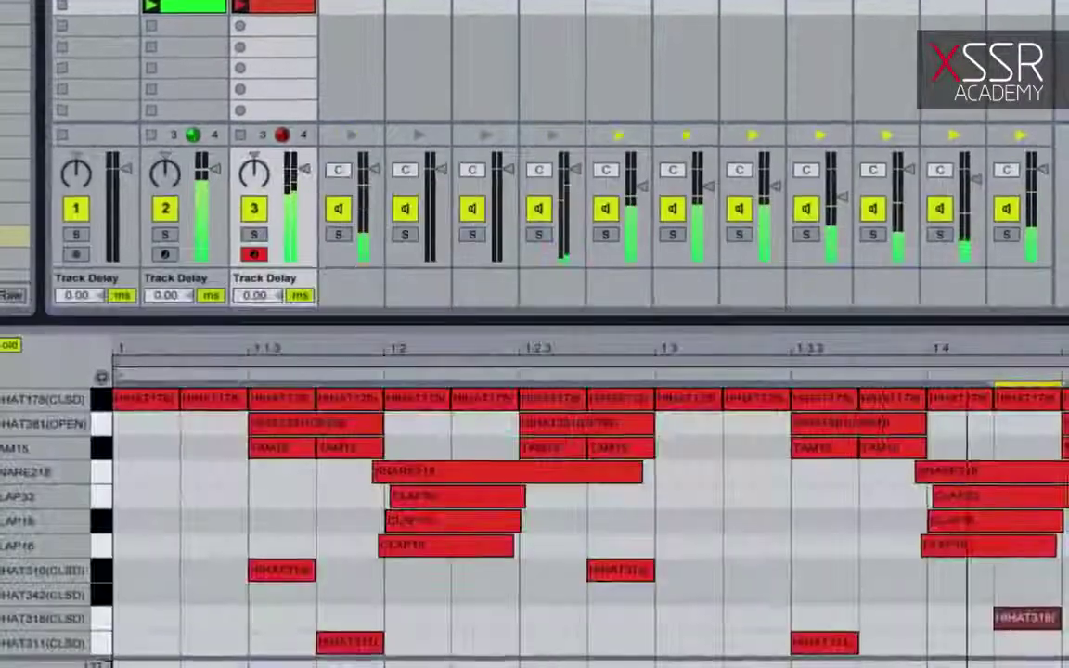
Add a HIHAT342 note at 1.2.2 in the drum pattern, duplicate it and shift the copy two grid steps onward.
{"action": "double_click", "coordinate": [417, 594]}
{"action": "key", "text": "Right"}
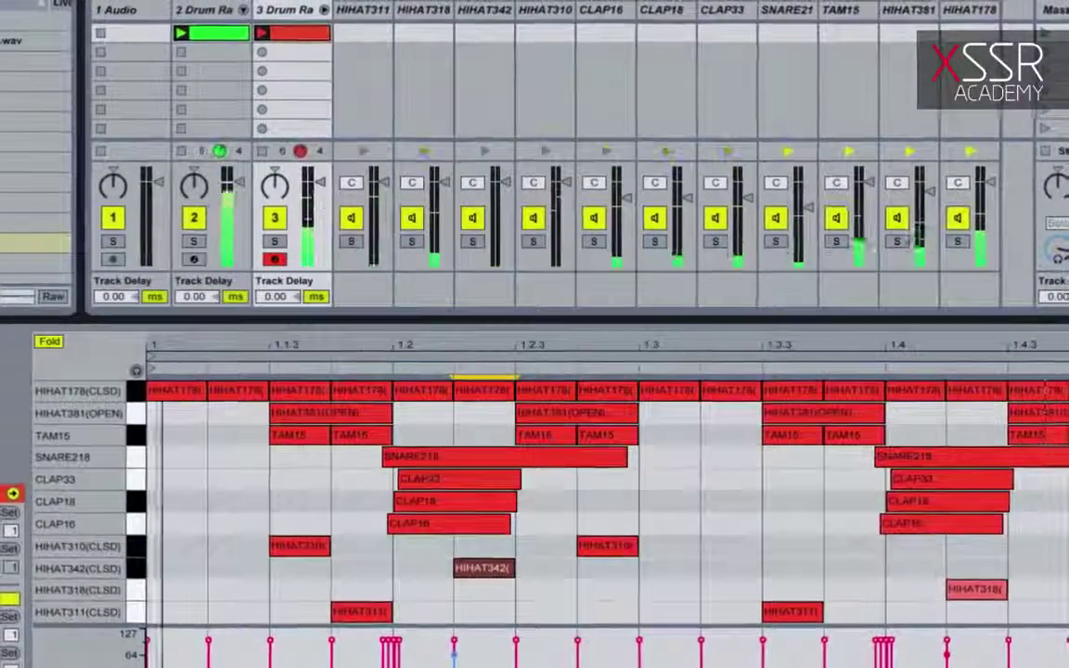
{"action": "key", "text": "ctrl+d"}
{"action": "key", "text": "Right"}
{"action": "key", "text": "Right"}
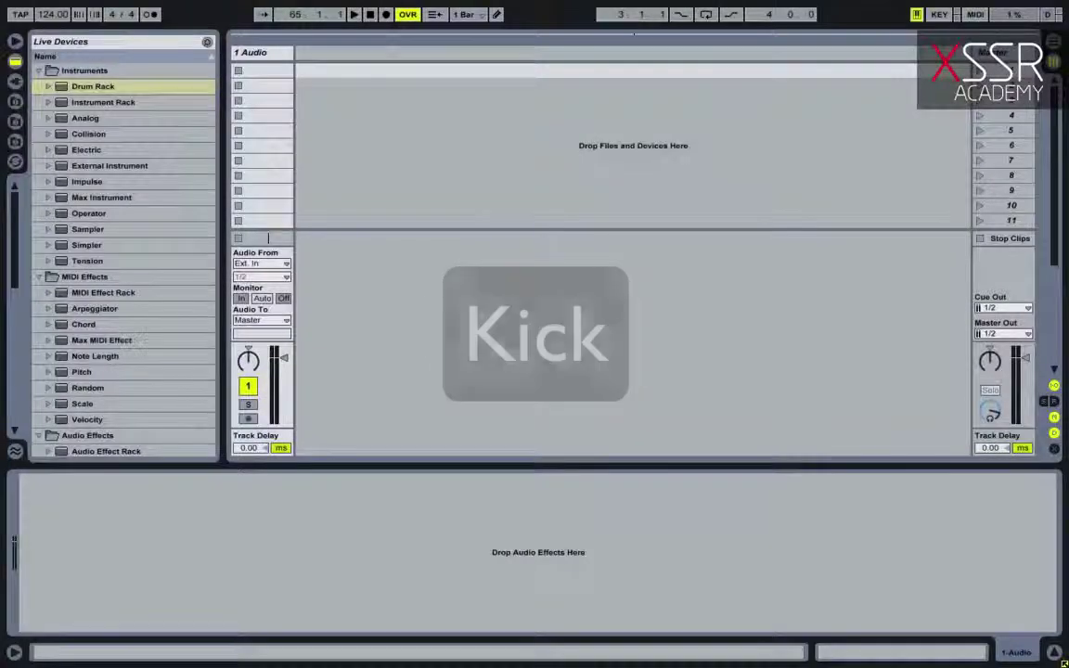
Insert a MIDI track beside the audio track and load a Drum Rack onto it.
{"action": "right_click", "coordinate": [352, 56]}
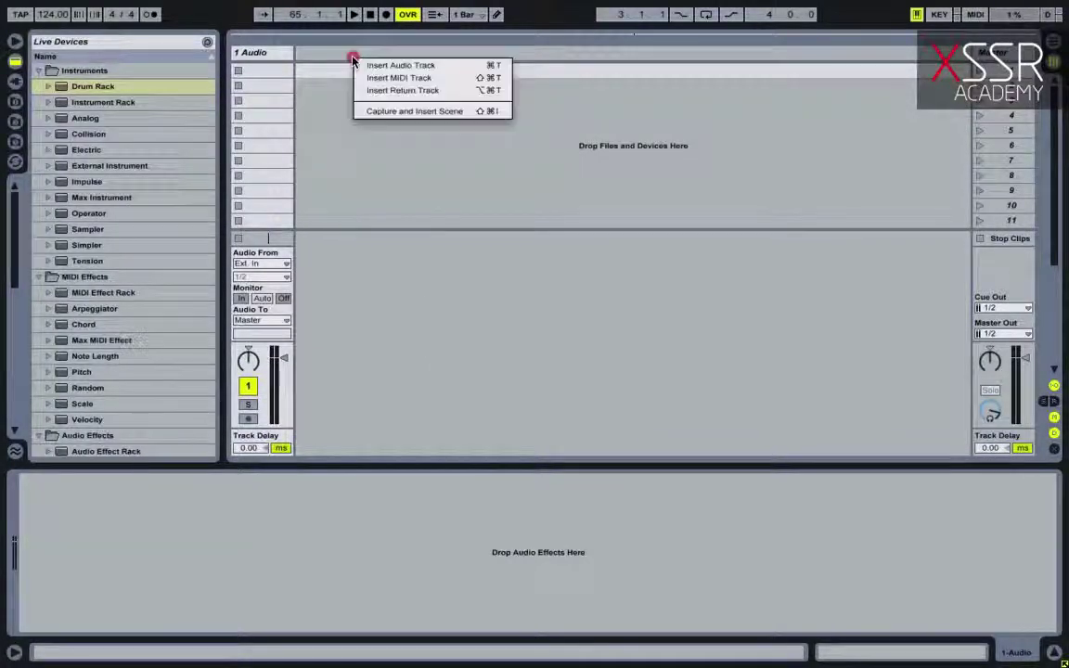
{"action": "left_click", "coordinate": [378, 76]}
{"action": "left_click_drag", "start_coordinate": [102, 86], "coordinate": [329, 60]}
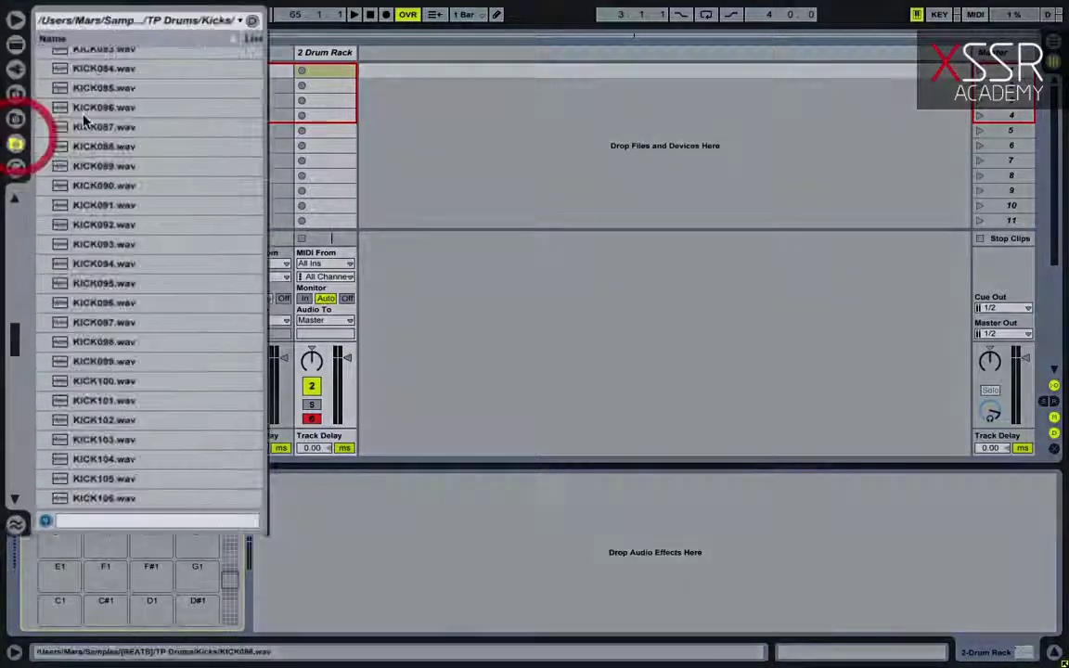
Audition a range of kick samples in the TP Drums Kicks folder.
{"action": "left_click", "coordinate": [84, 116]}
{"action": "scroll", "coordinate": [133, 292], "scroll_direction": "down", "scroll_amount": 4}
{"action": "left_click", "coordinate": [96, 294]}
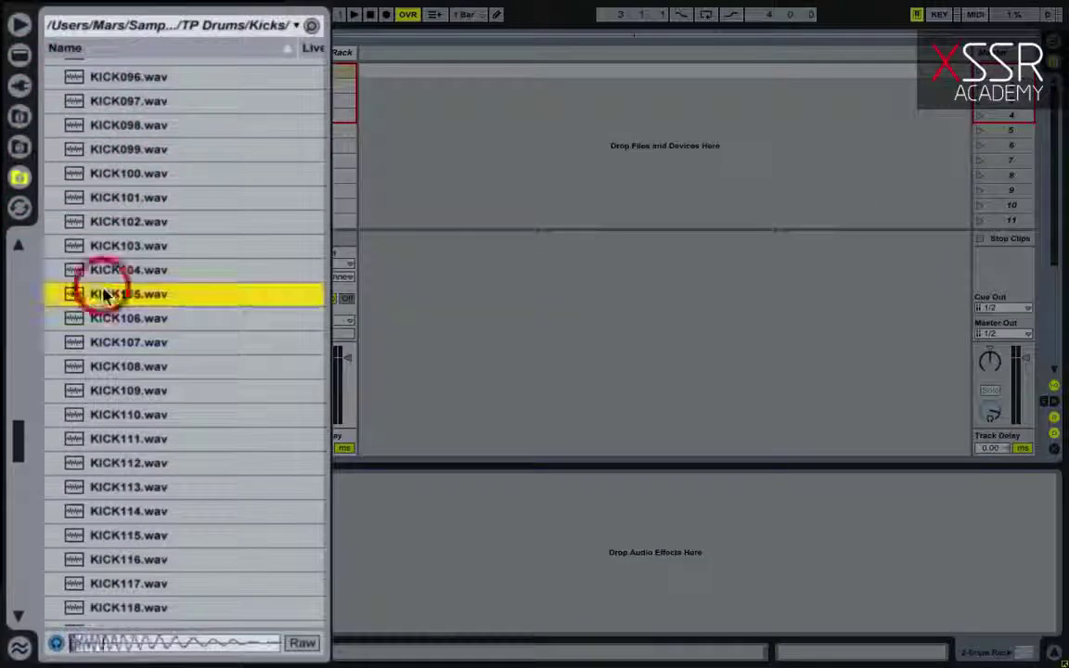
{"action": "scroll", "coordinate": [102, 295], "scroll_direction": "down", "scroll_amount": 5}
{"action": "scroll", "coordinate": [104, 295], "scroll_direction": "down", "scroll_amount": 2}
{"action": "left_click", "coordinate": [101, 295]}
{"action": "scroll", "coordinate": [100, 288], "scroll_direction": "down", "scroll_amount": 5}
{"action": "left_click", "coordinate": [102, 276]}
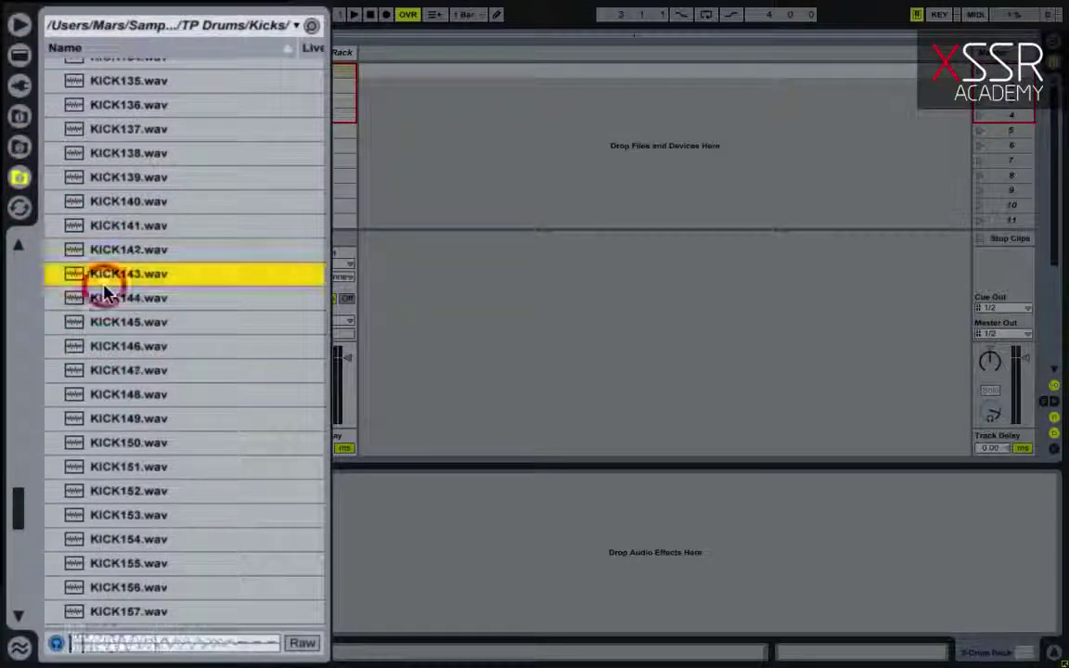
{"action": "scroll", "coordinate": [107, 292], "scroll_direction": "down", "scroll_amount": 5}
{"action": "scroll", "coordinate": [109, 302], "scroll_direction": "down", "scroll_amount": 1}
{"action": "left_click", "coordinate": [109, 300]}
{"action": "scroll", "coordinate": [110, 302], "scroll_direction": "down", "scroll_amount": 5}
{"action": "left_click", "coordinate": [110, 300]}
{"action": "scroll", "coordinate": [109, 303], "scroll_direction": "down", "scroll_amount": 3}
Compare several neighbouring kick samples and load KICK190 onto the Drum Rack's C2 pad.
{"action": "left_click", "coordinate": [109, 300]}
{"action": "left_click", "coordinate": [110, 323]}
{"action": "left_click", "coordinate": [110, 347]}
{"action": "left_click", "coordinate": [109, 371]}
{"action": "left_click", "coordinate": [113, 325]}
{"action": "left_click_drag", "start_coordinate": [73, 240], "coordinate": [65, 509]}
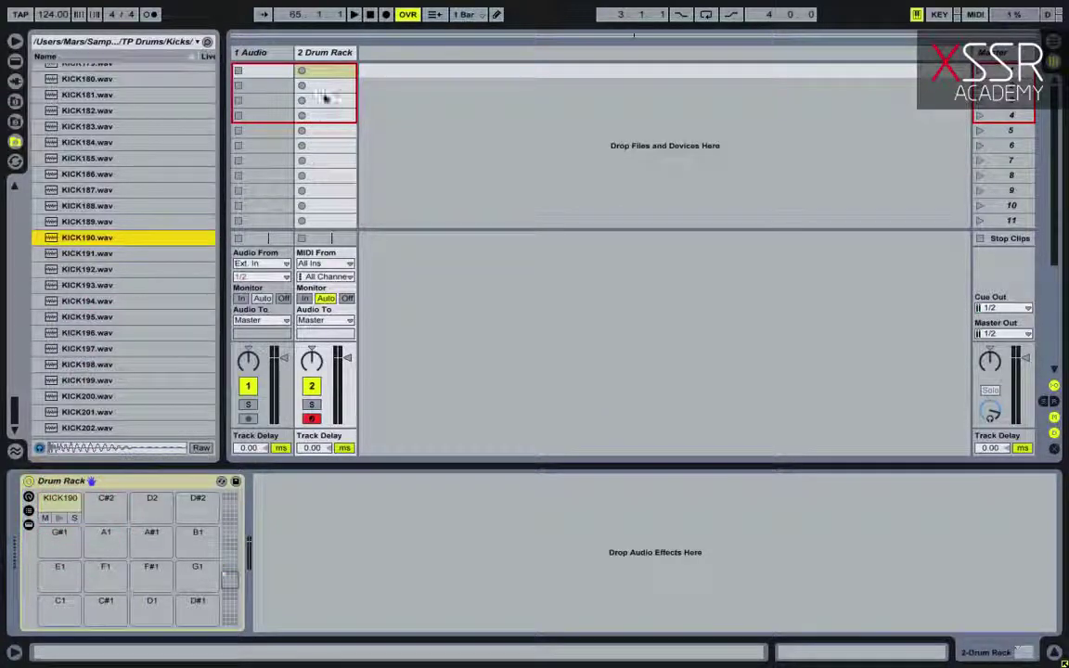
Create a clip in the drum track's first slot with a beat-long KICK190 note on each of the four beats, and launch it.
{"action": "double_click", "coordinate": [325, 71]}
{"action": "double_click", "coordinate": [260, 433]}
{"action": "left_click_drag", "start_coordinate": [291, 433], "coordinate": [423, 436]}
{"action": "key", "text": "super+d"}
{"action": "key", "text": "super+d"}
{"action": "key", "text": "super+d"}
{"action": "left_click", "coordinate": [302, 71]}
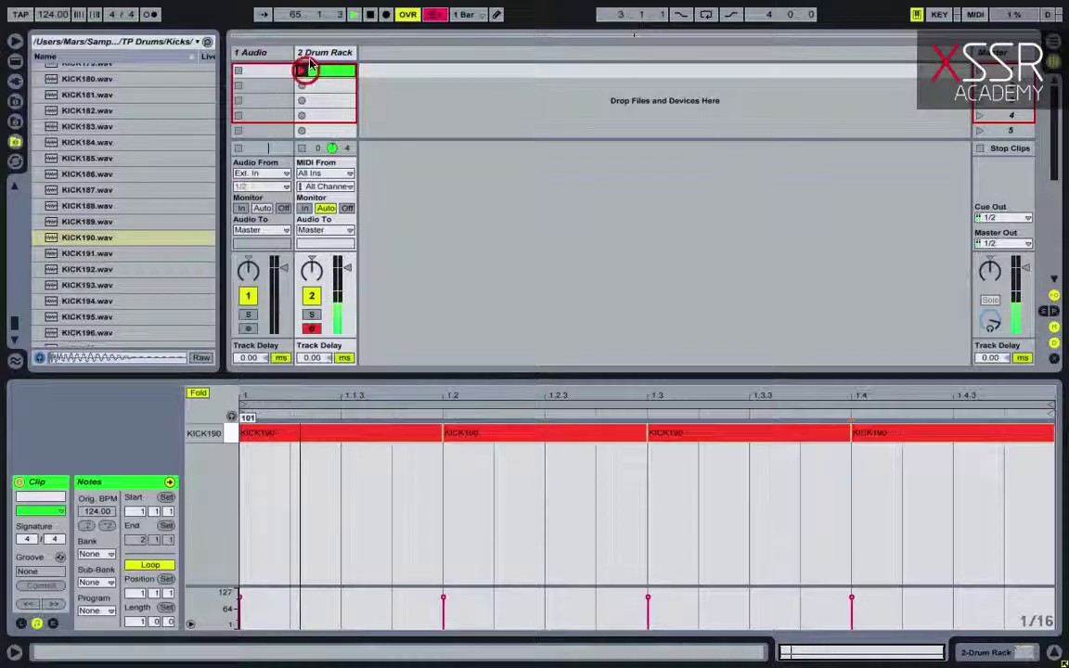
Set the KICK190 pad's sampler volume to -3.00 dB and stop playback.
{"action": "double_click", "coordinate": [310, 53]}
{"action": "double_click", "coordinate": [58, 503]}
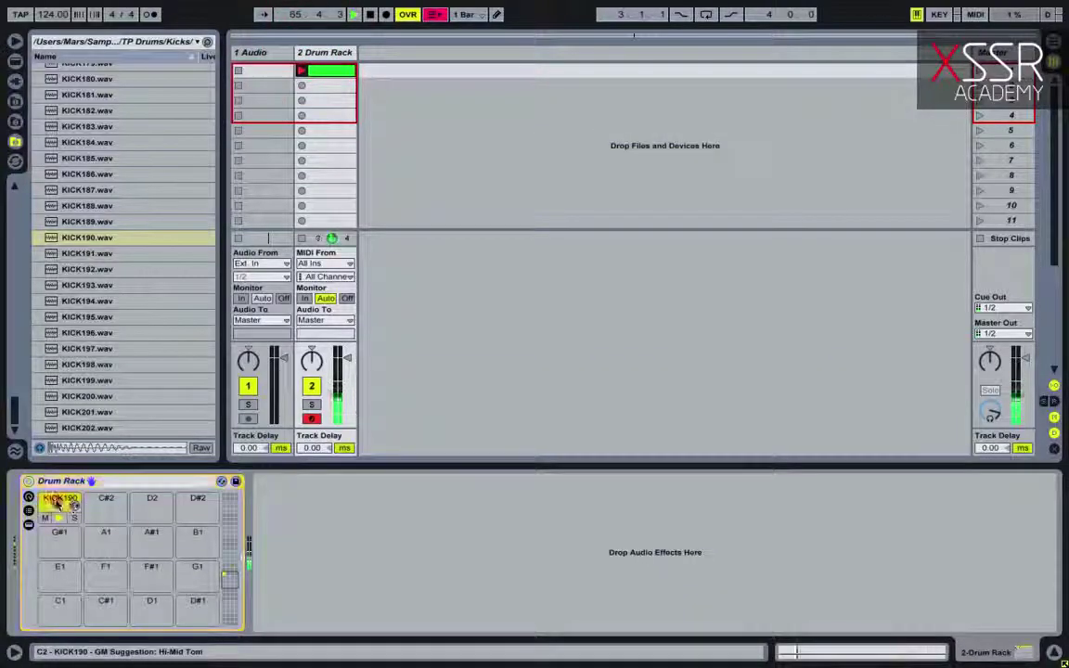
{"action": "left_click_drag", "start_coordinate": [911, 515], "coordinate": [909, 507]}
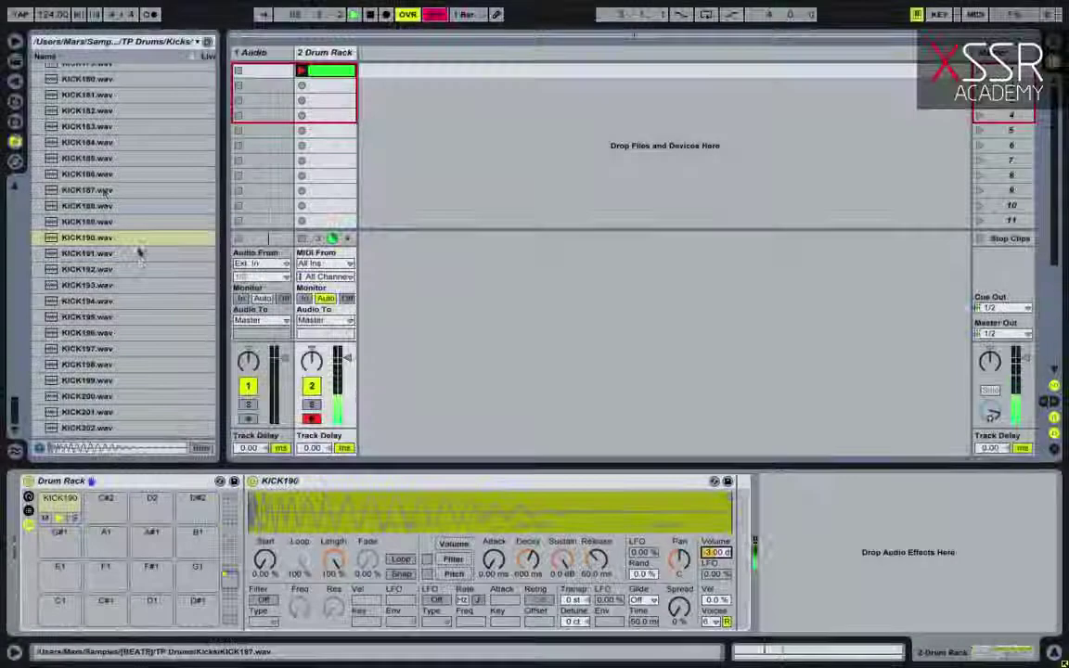
{"action": "key", "text": "space"}
Browse back out of the Kicks folder and open the TP Drums Hats sample folder.
{"action": "scroll", "coordinate": [102, 185], "scroll_direction": "up", "scroll_amount": 6}
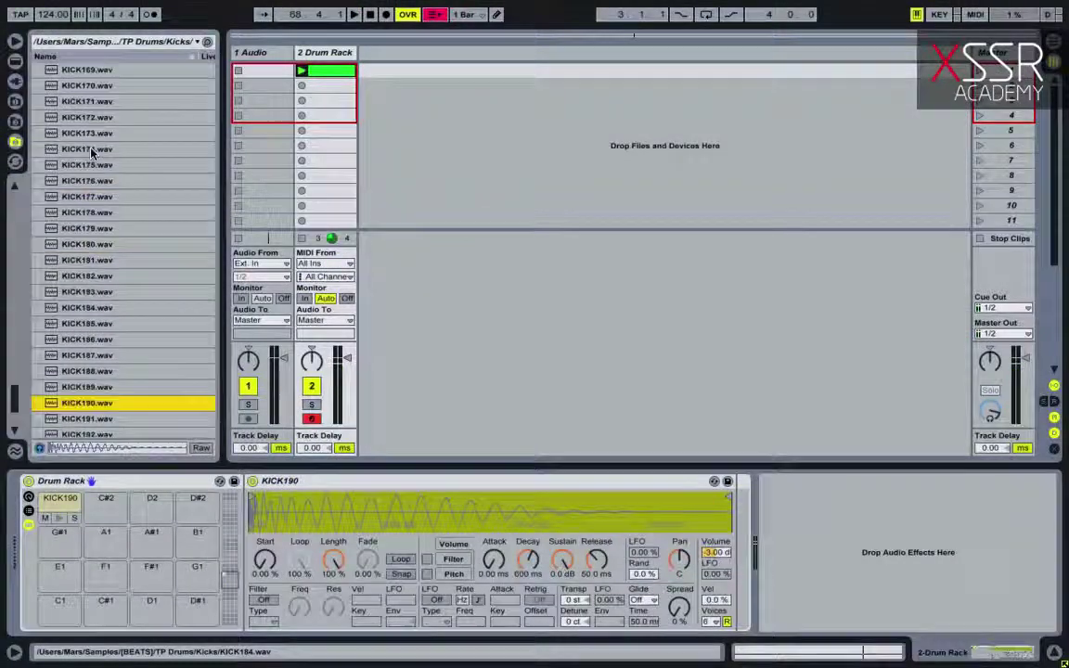
{"action": "scroll", "coordinate": [91, 155], "scroll_direction": "up", "scroll_amount": 1}
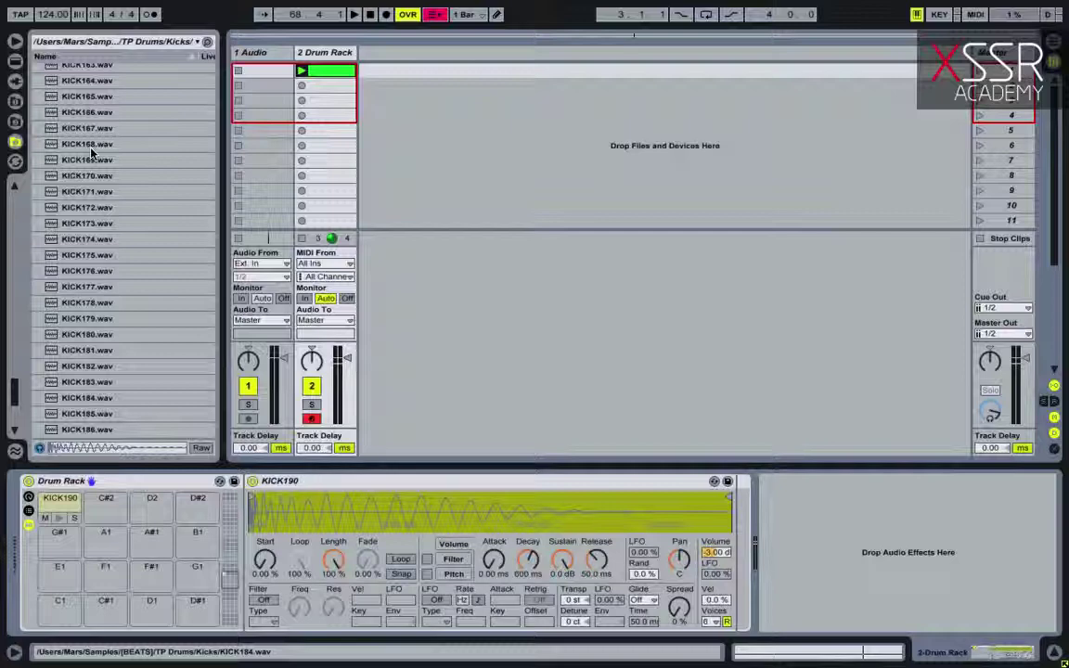
{"action": "scroll", "coordinate": [91, 153], "scroll_direction": "down", "scroll_amount": 10}
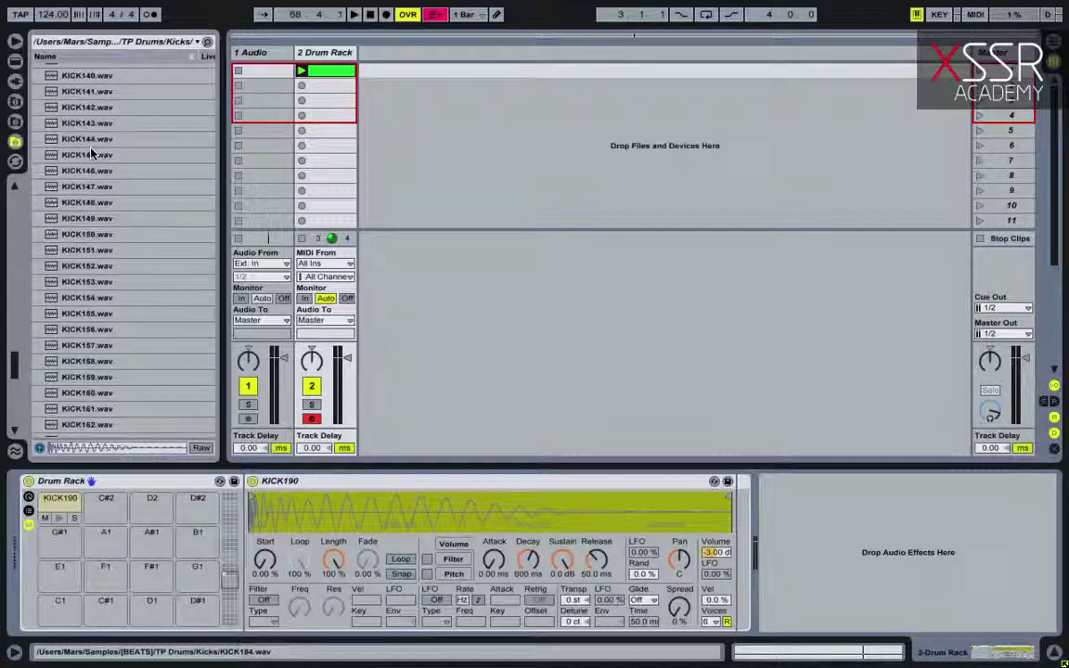
{"action": "scroll", "coordinate": [91, 153], "scroll_direction": "up", "scroll_amount": 20}
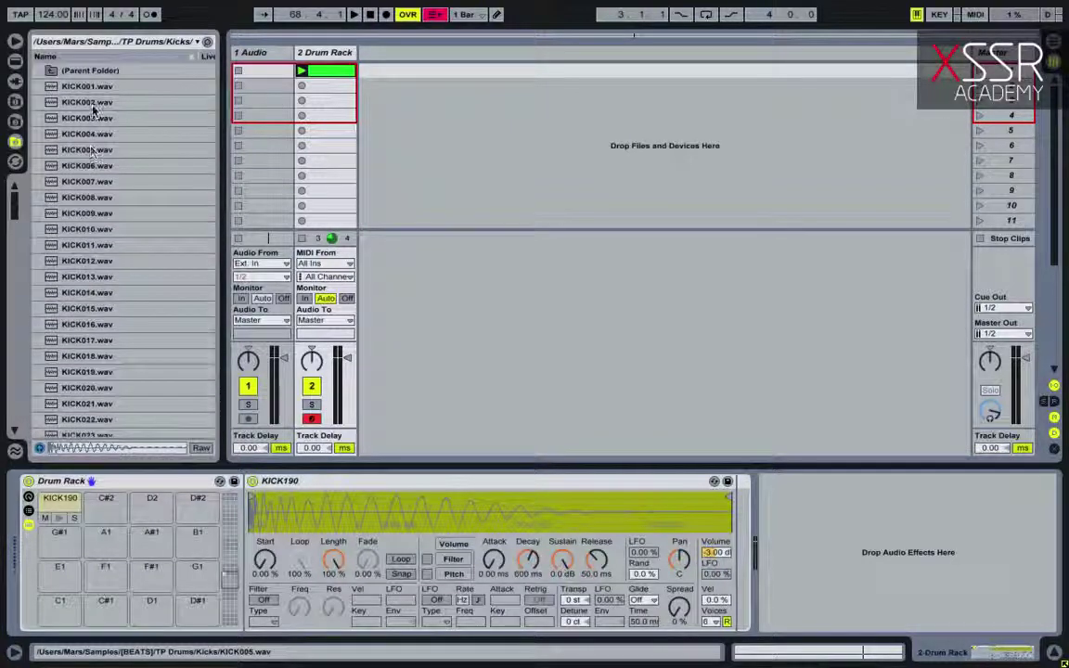
{"action": "left_click", "coordinate": [88, 72]}
{"action": "double_click", "coordinate": [71, 102]}
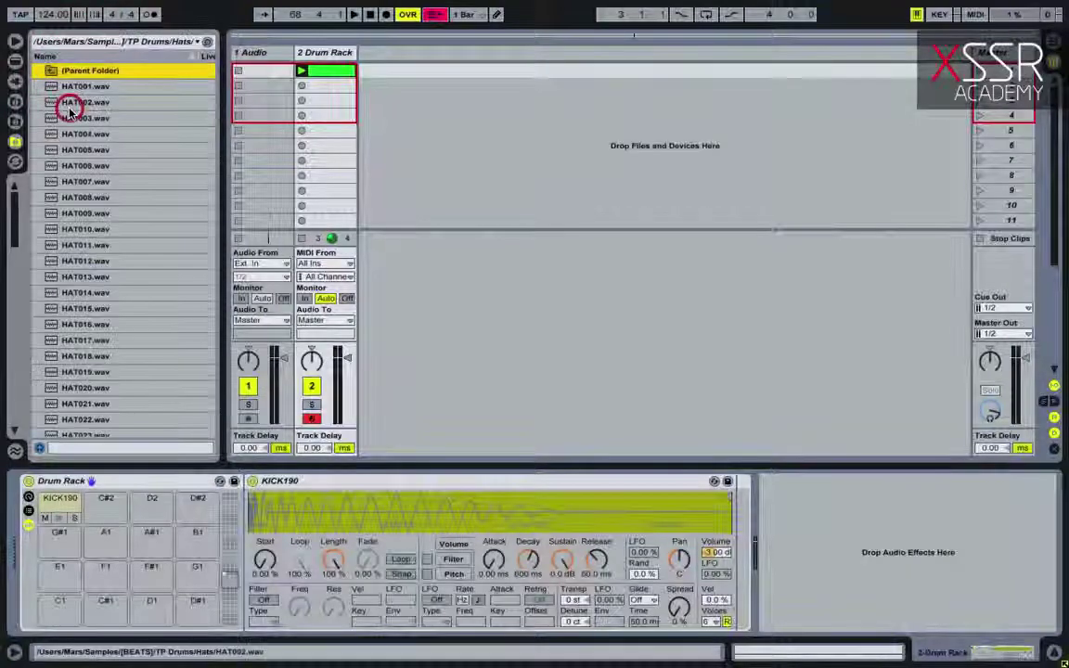
Audition the hi-hat samples in order up to HAT012.
{"action": "left_click", "coordinate": [91, 126]}
{"action": "left_click", "coordinate": [135, 165]}
{"action": "left_click", "coordinate": [133, 189]}
{"action": "left_click", "coordinate": [131, 214]}
{"action": "left_click", "coordinate": [131, 238]}
{"action": "left_click", "coordinate": [136, 263]}
{"action": "left_click", "coordinate": [136, 286]}
{"action": "left_click", "coordinate": [136, 311]}
{"action": "left_click", "coordinate": [136, 335]}
{"action": "left_click", "coordinate": [135, 359]}
Audition HAT013 to HAT015 and load HAT015 onto the Drum Rack's C#2 pad.
{"action": "left_click", "coordinate": [133, 383]}
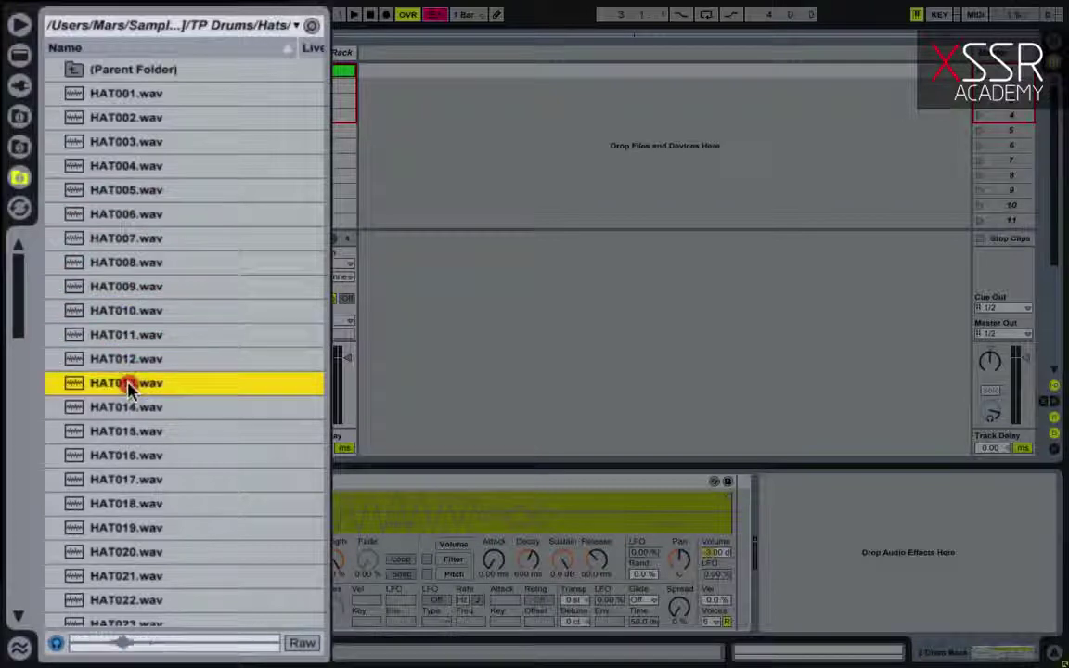
{"action": "left_click", "coordinate": [133, 407]}
{"action": "left_click", "coordinate": [132, 431]}
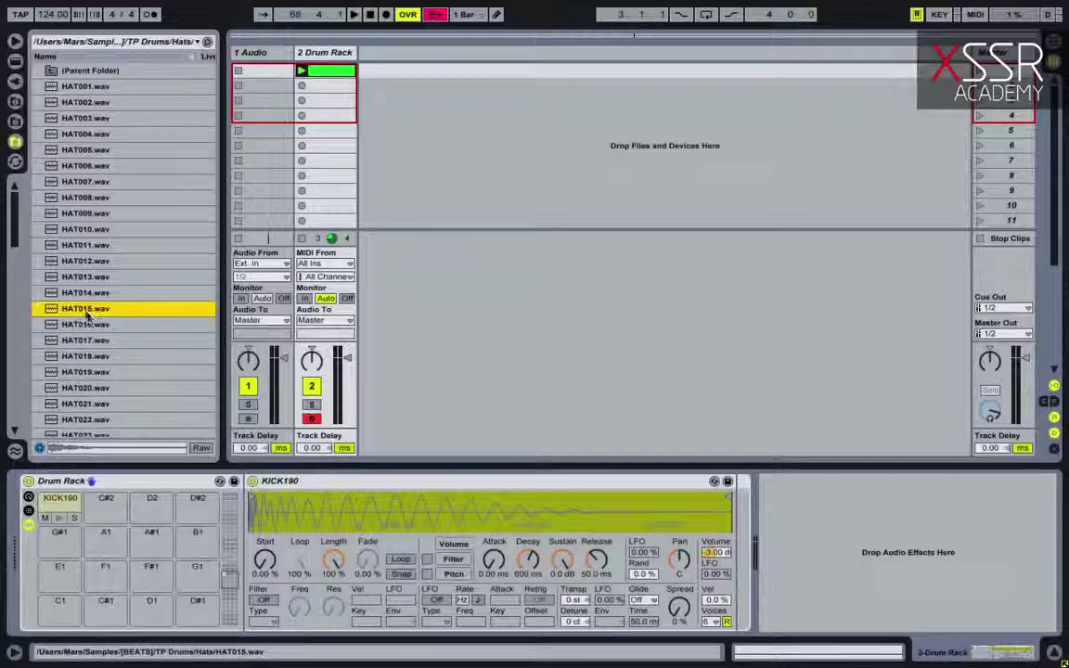
{"action": "left_click_drag", "start_coordinate": [86, 315], "coordinate": [98, 502]}
Add a HAT015 note on each of the four beats in the drum clip and launch the clip.
{"action": "double_click", "coordinate": [330, 72]}
{"action": "mouse_move", "coordinate": [249, 433]}
{"action": "left_mouse_down"}
{"action": "mouse_move", "coordinate": [746, 469]}
{"action": "mouse_move", "coordinate": [907, 436]}
{"action": "left_mouse_up"}
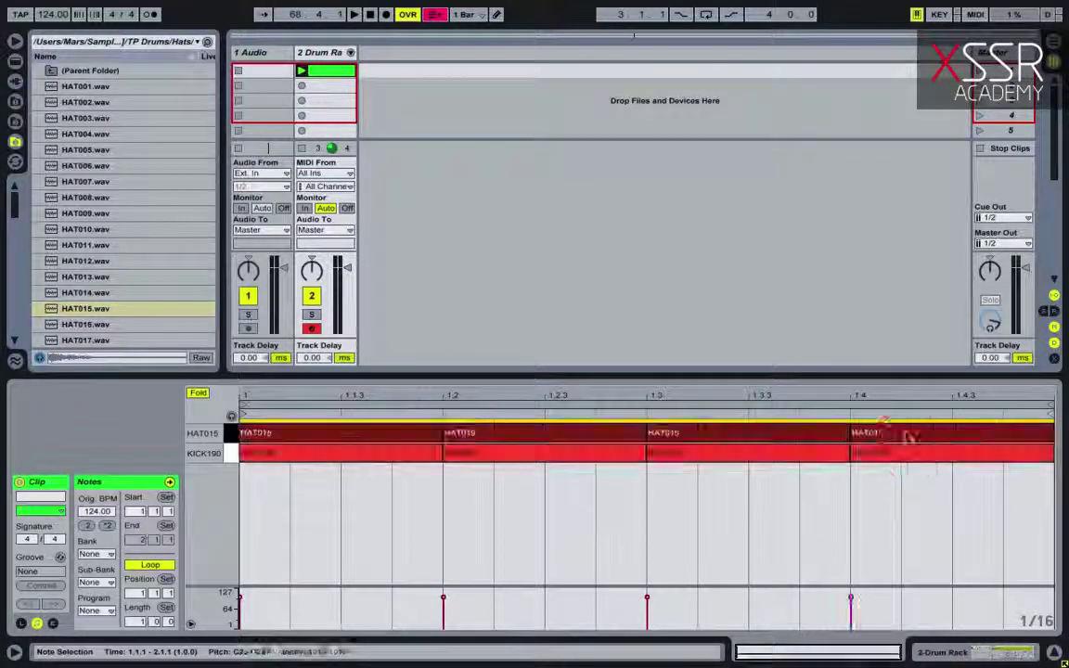
{"action": "left_click", "coordinate": [301, 70]}
Set the HAT015 pad's release to 1.00 ms, sustain to -inf dB, decay to 267 ms and volume to -6.19 dB.
{"action": "left_click", "coordinate": [315, 52]}
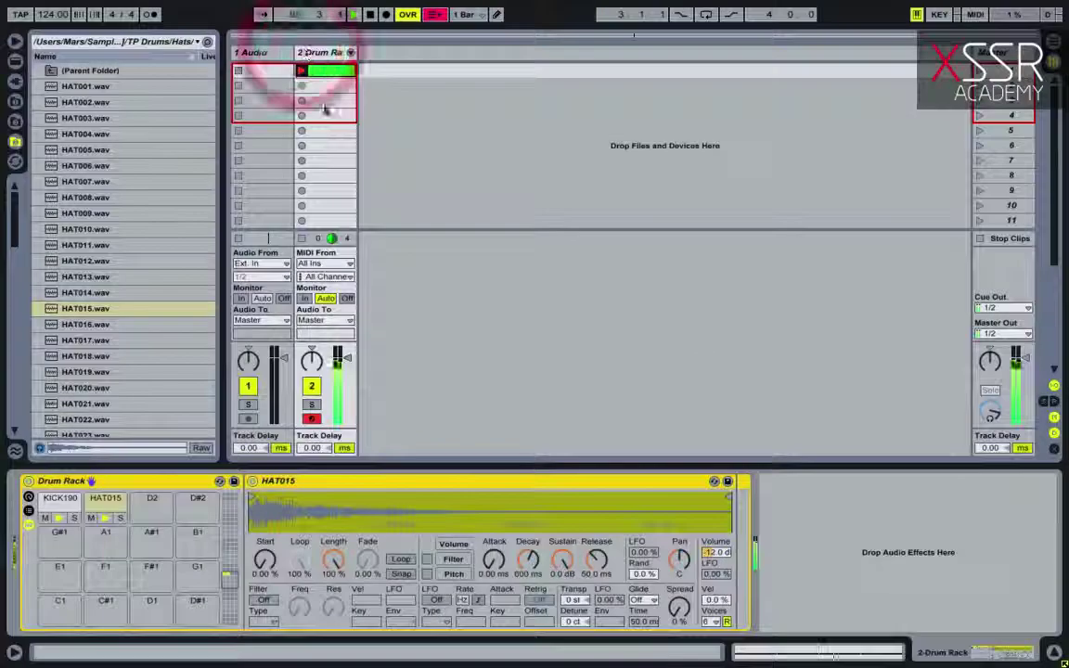
{"action": "left_click", "coordinate": [105, 501]}
{"action": "left_click_drag", "start_coordinate": [914, 510], "coordinate": [914, 490]}
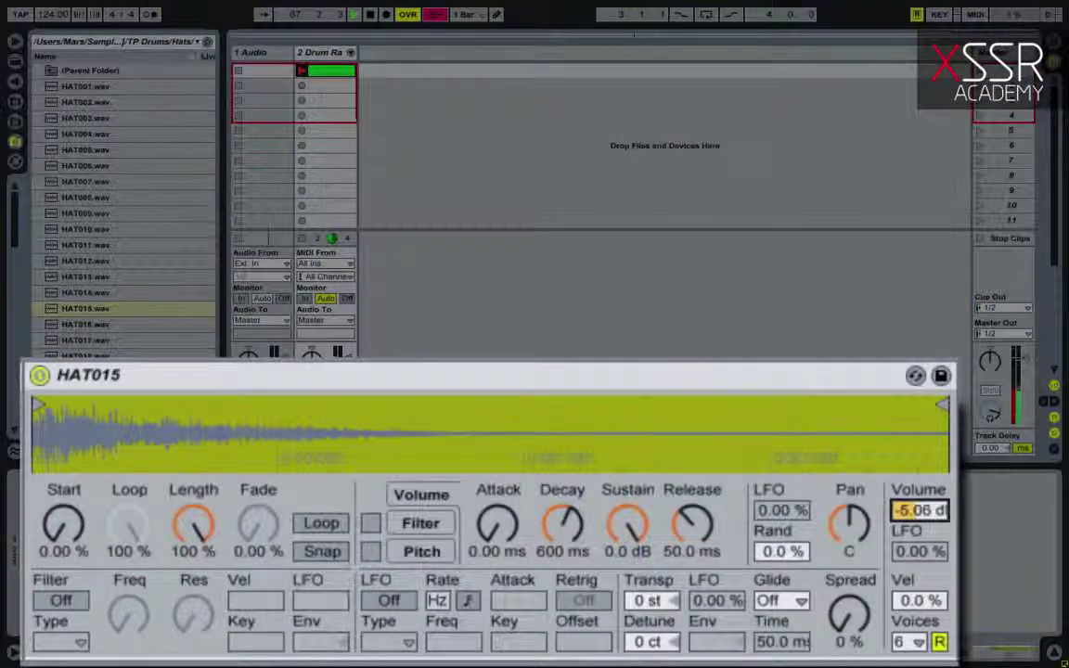
{"action": "left_click_drag", "start_coordinate": [691, 521], "coordinate": [692, 594]}
{"action": "left_click_drag", "start_coordinate": [636, 517], "coordinate": [637, 603]}
{"action": "left_click_drag", "start_coordinate": [575, 517], "coordinate": [575, 557]}
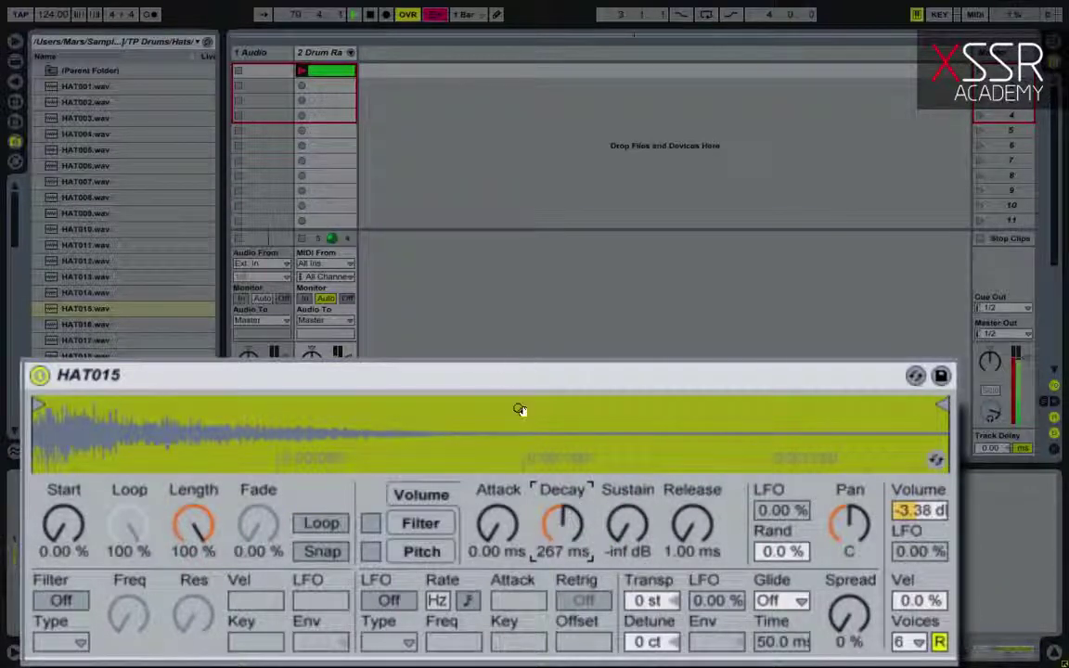
{"action": "left_click_drag", "start_coordinate": [852, 456], "coordinate": [852, 473]}
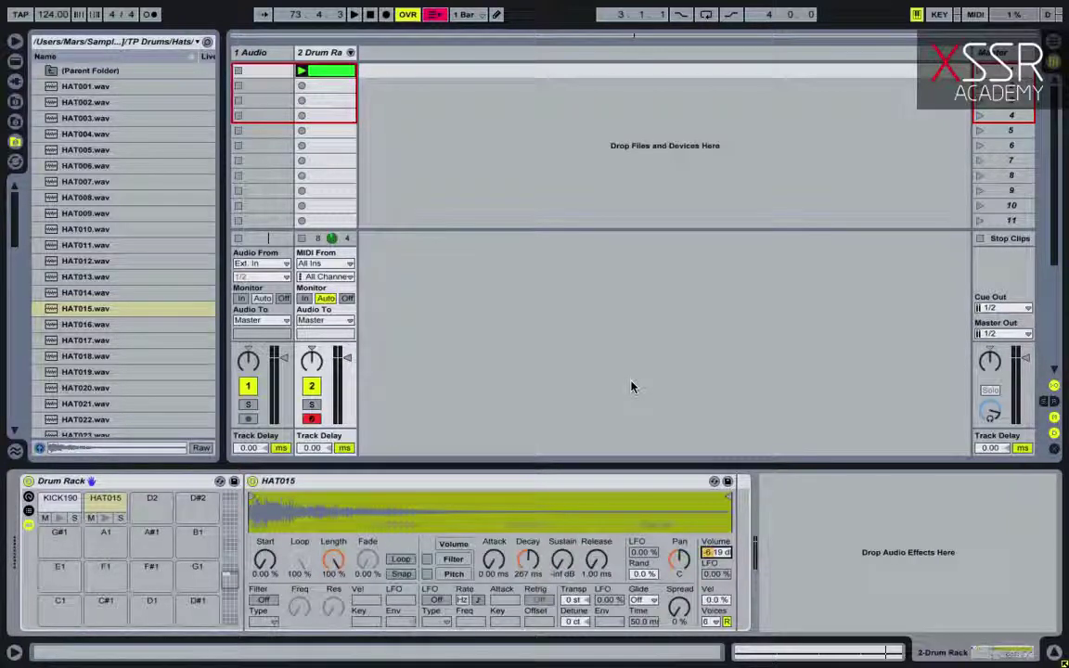
Insert the Sonalksis SV517Mk2 Mono EQ after the Drum Rack and set its third band's frequency to 300 Hz.
{"action": "left_click", "coordinate": [15, 81]}
{"action": "left_click_drag", "start_coordinate": [110, 315], "coordinate": [817, 496]}
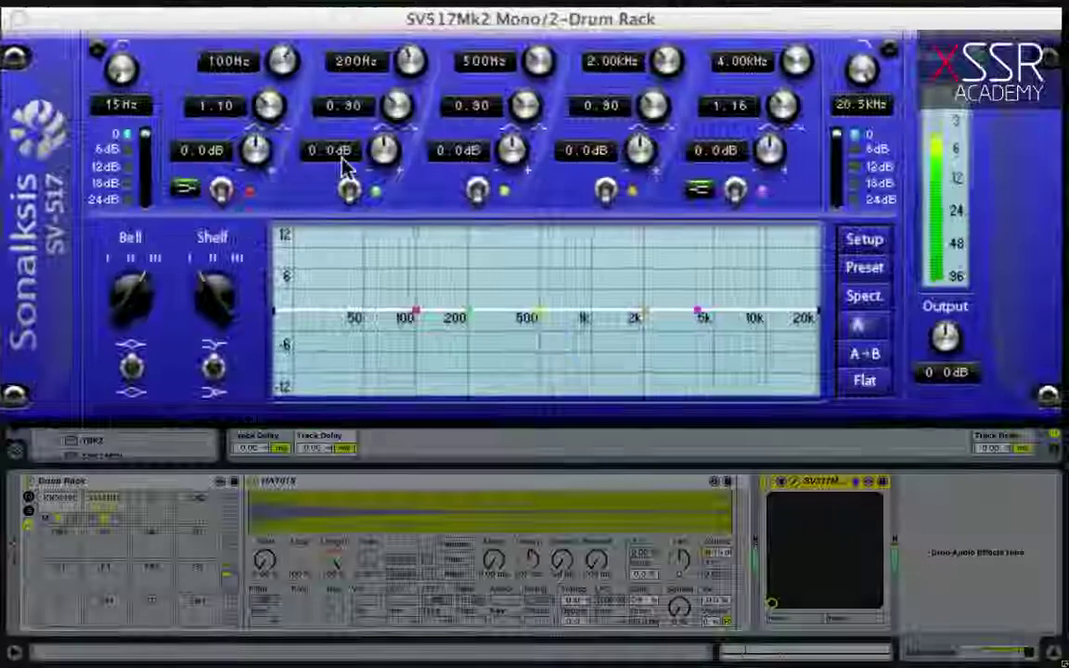
{"action": "double_click", "coordinate": [484, 61]}
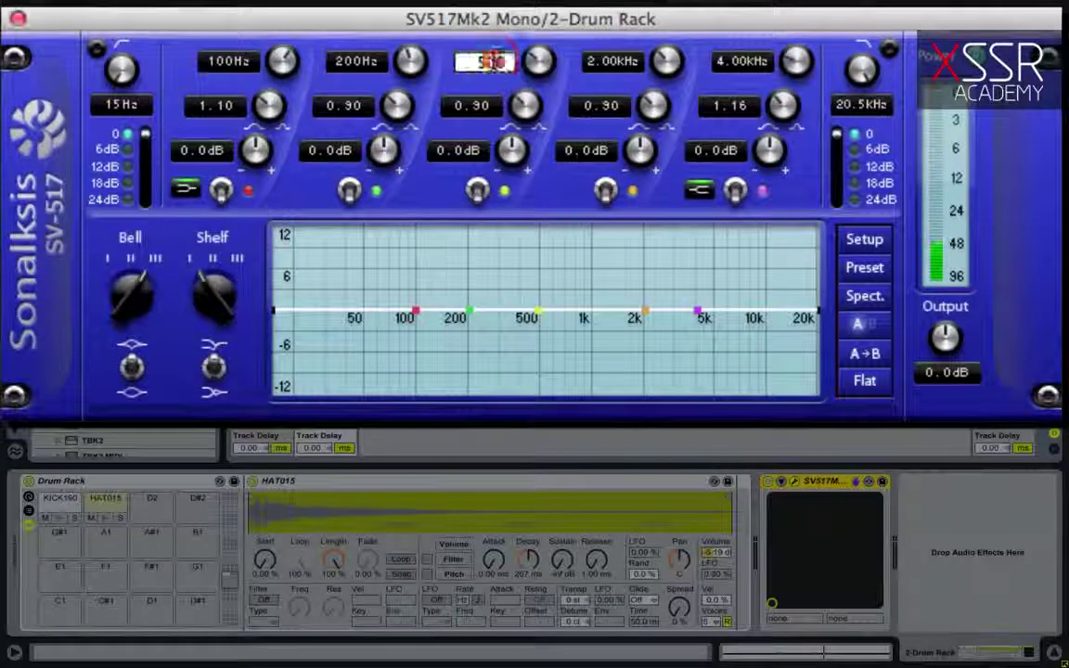
{"action": "type", "text": "3"}
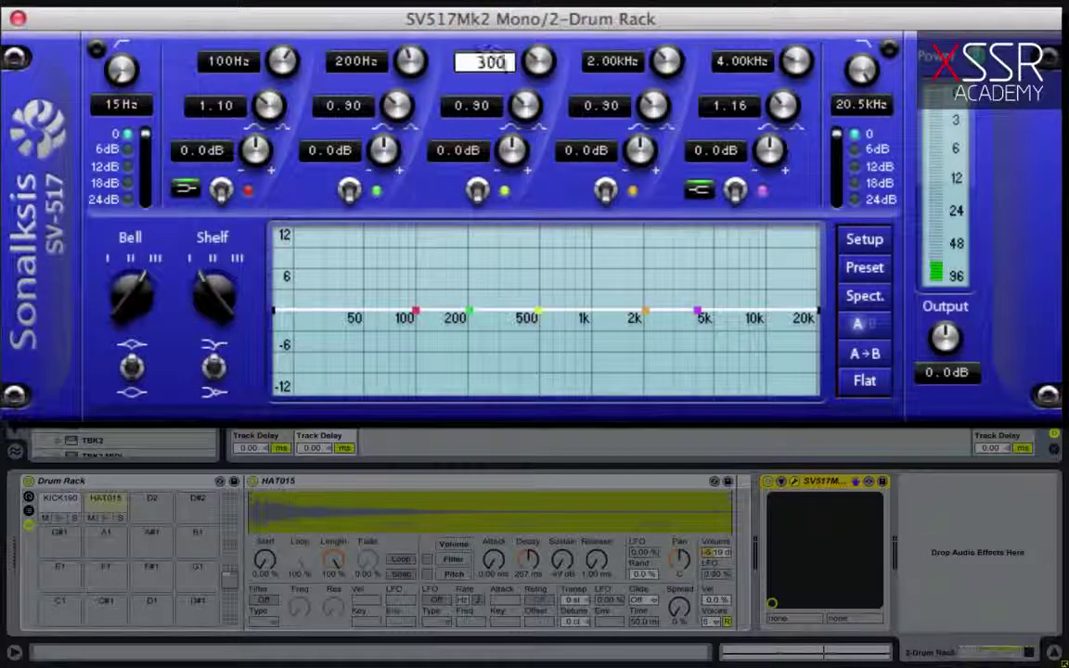
{"action": "key", "text": "Return"}
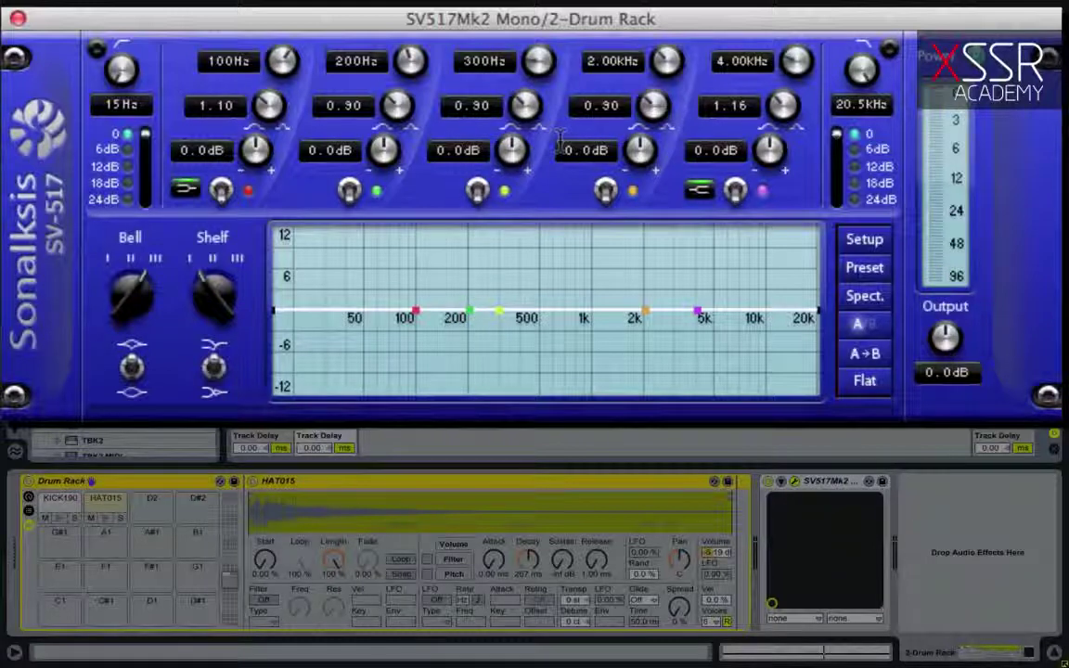
Lower the EQ's 300 Hz band gain, raise its Q, and toggle the band to compare the sound.
{"action": "left_click_drag", "start_coordinate": [515, 167], "coordinate": [513, 208]}
{"action": "left_click_drag", "start_coordinate": [539, 113], "coordinate": [538, 77]}
{"action": "left_click", "coordinate": [477, 190]}
{"action": "left_click", "coordinate": [482, 195]}
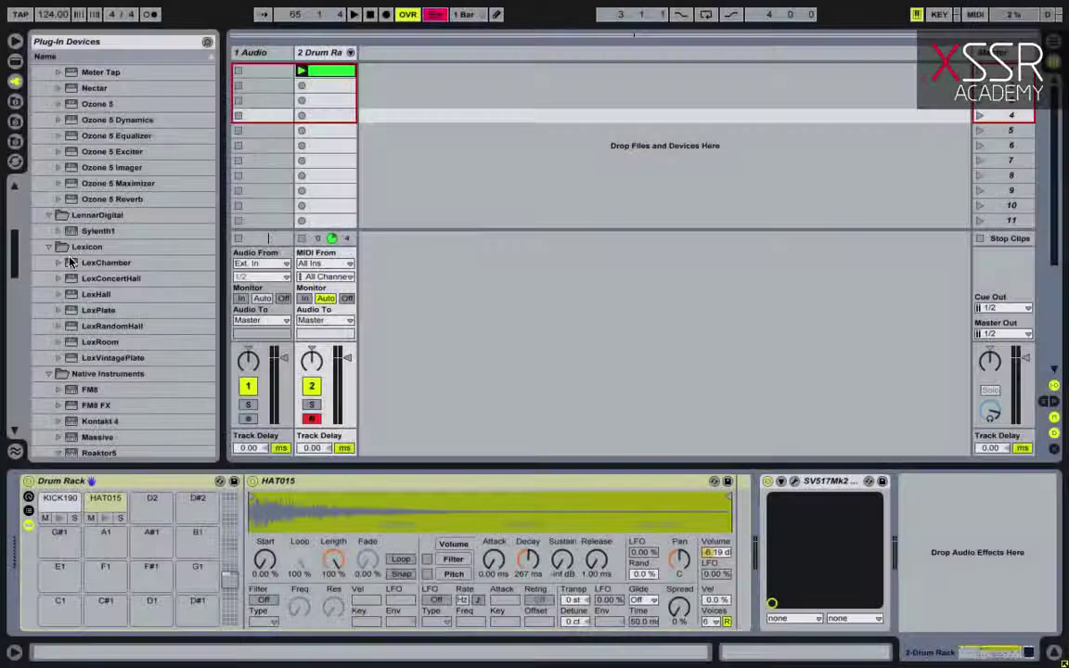
Add The Glue compressor after the EQ, enable its Peakclip and set the makeup gain to 4 dB.
{"action": "scroll", "coordinate": [70, 262], "scroll_direction": "up", "scroll_amount": 8}
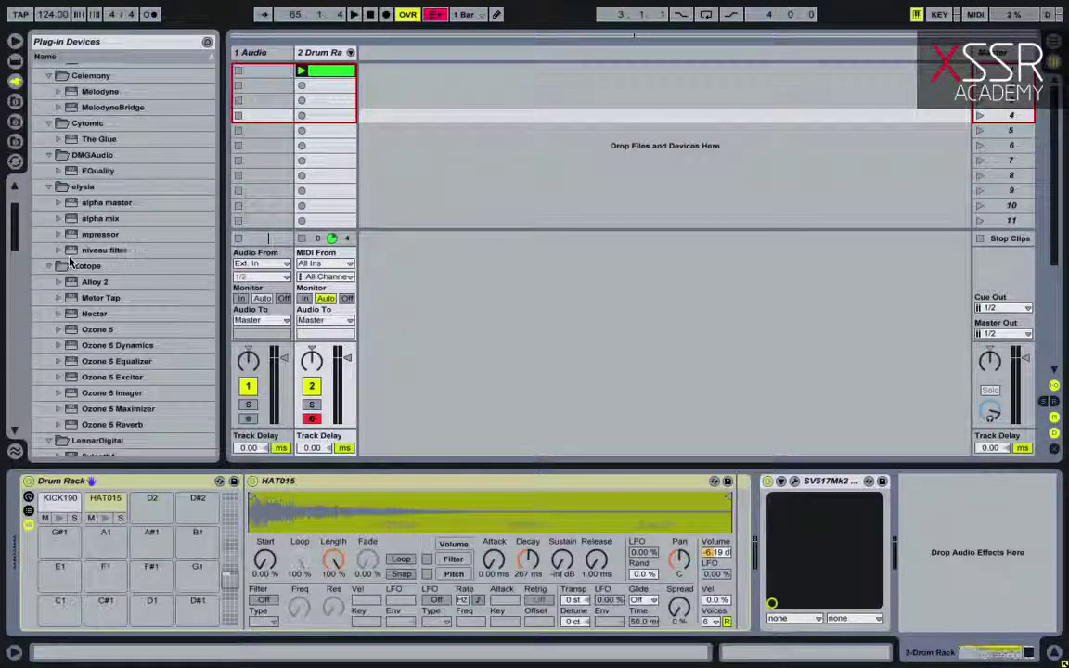
{"action": "left_click_drag", "start_coordinate": [93, 169], "coordinate": [979, 548]}
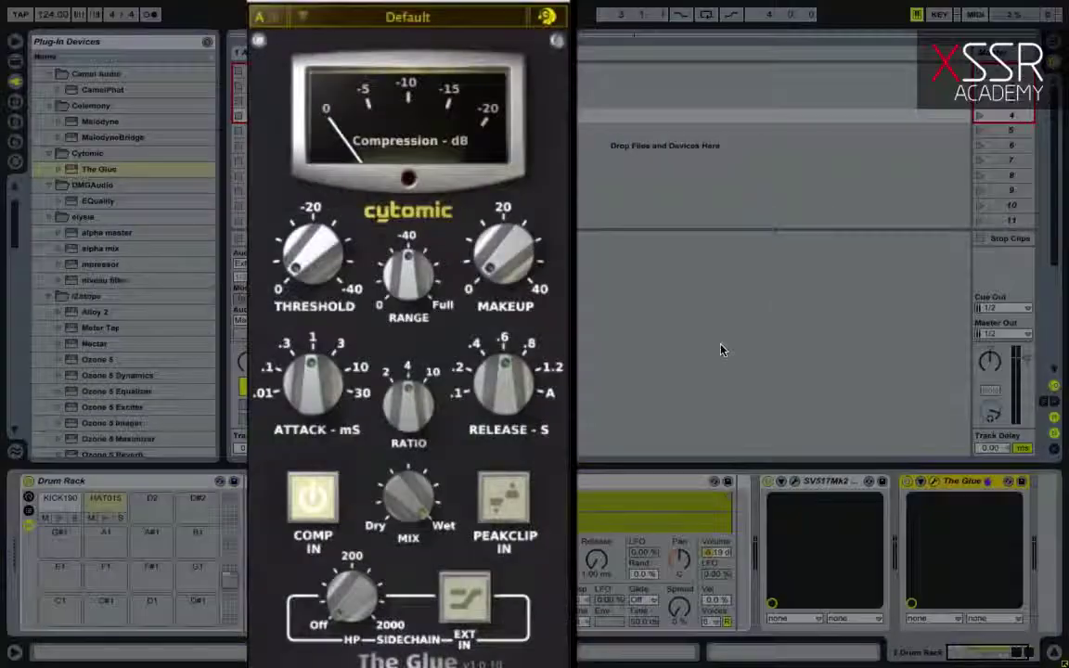
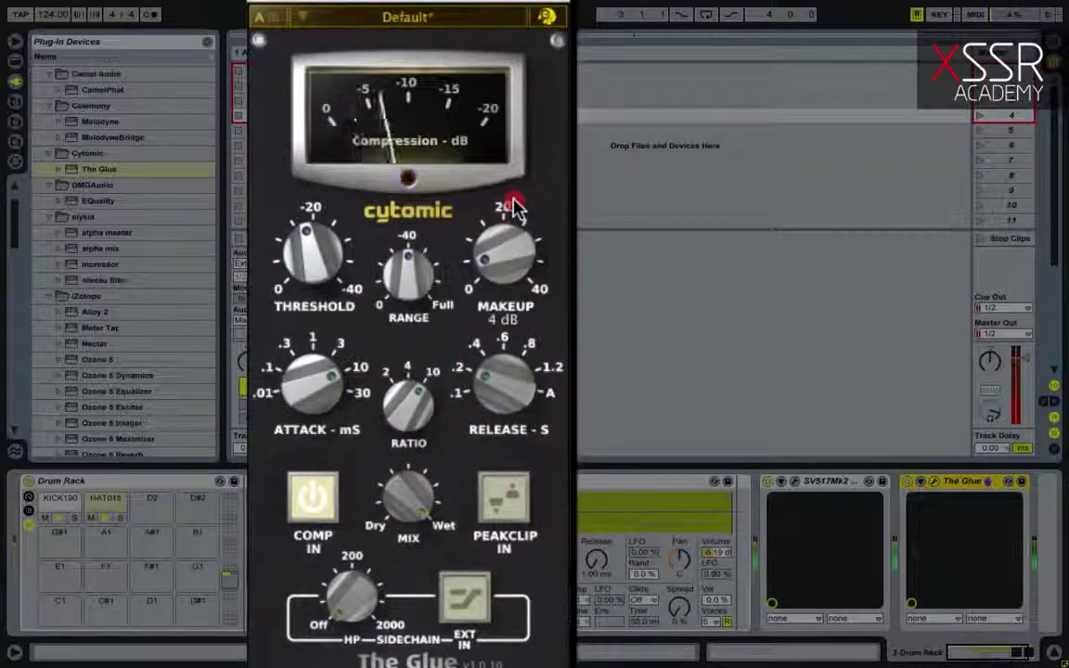
{"action": "left_click", "coordinate": [503, 489]}
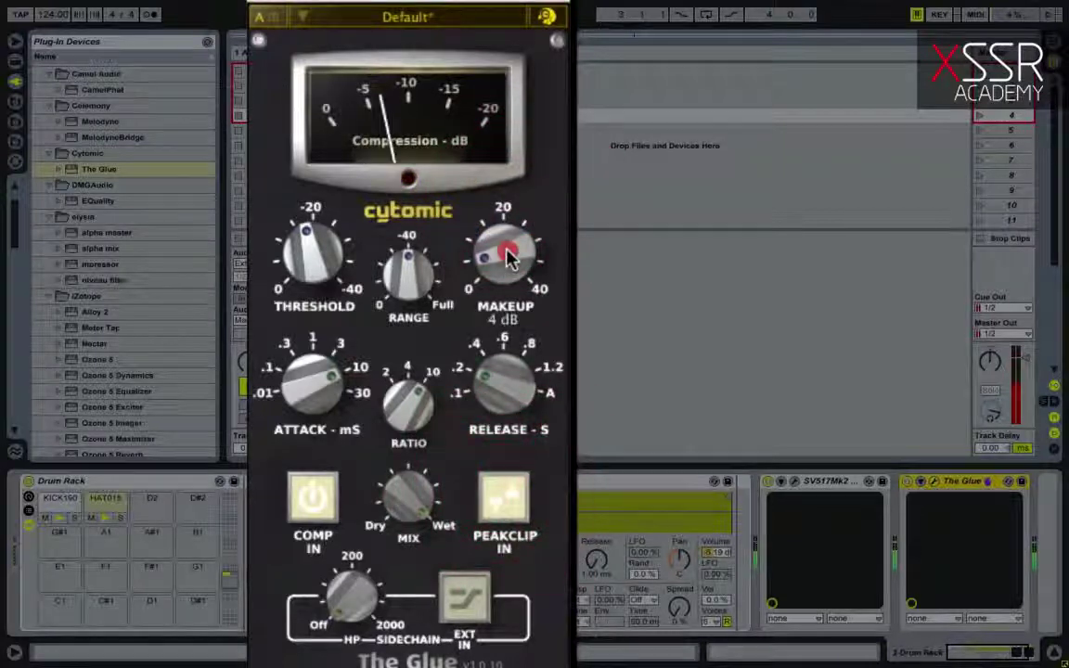
{"action": "left_click_drag", "start_coordinate": [509, 260], "coordinate": [509, 252]}
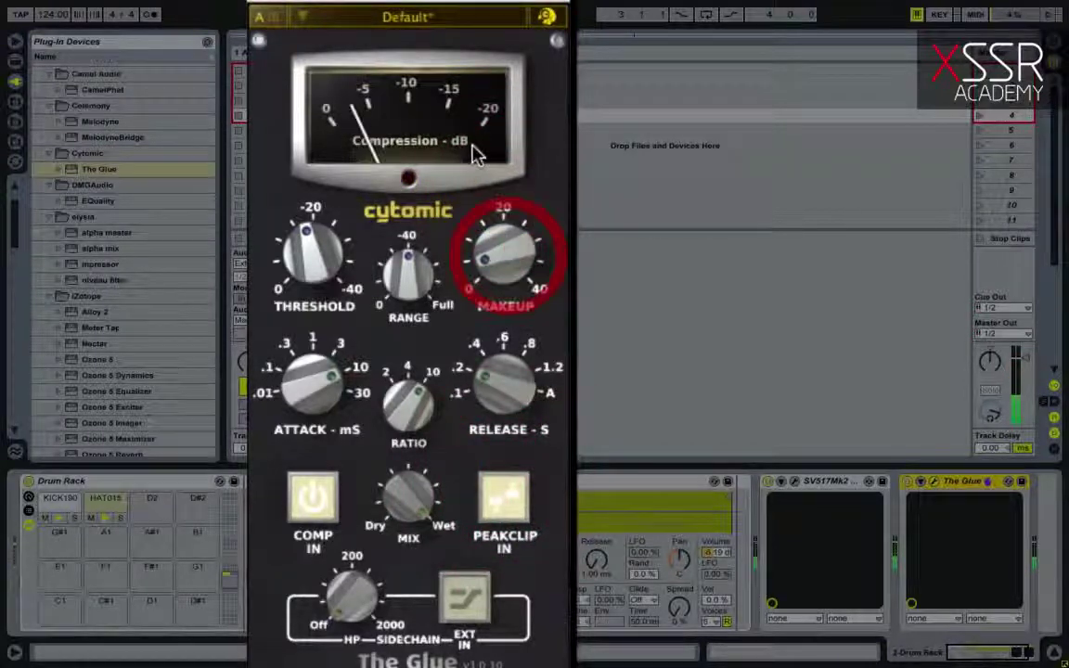
Toggle The Glue's bypass repeatedly to compare the drums with and without compression.
{"action": "left_click", "coordinate": [906, 482]}
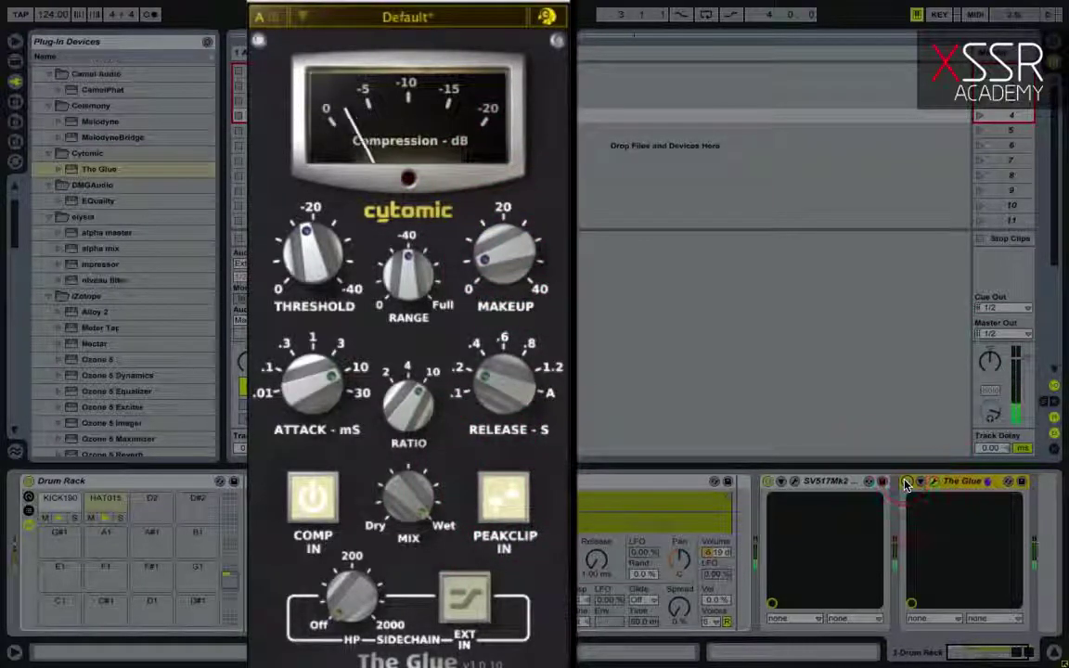
{"action": "left_click", "coordinate": [907, 484]}
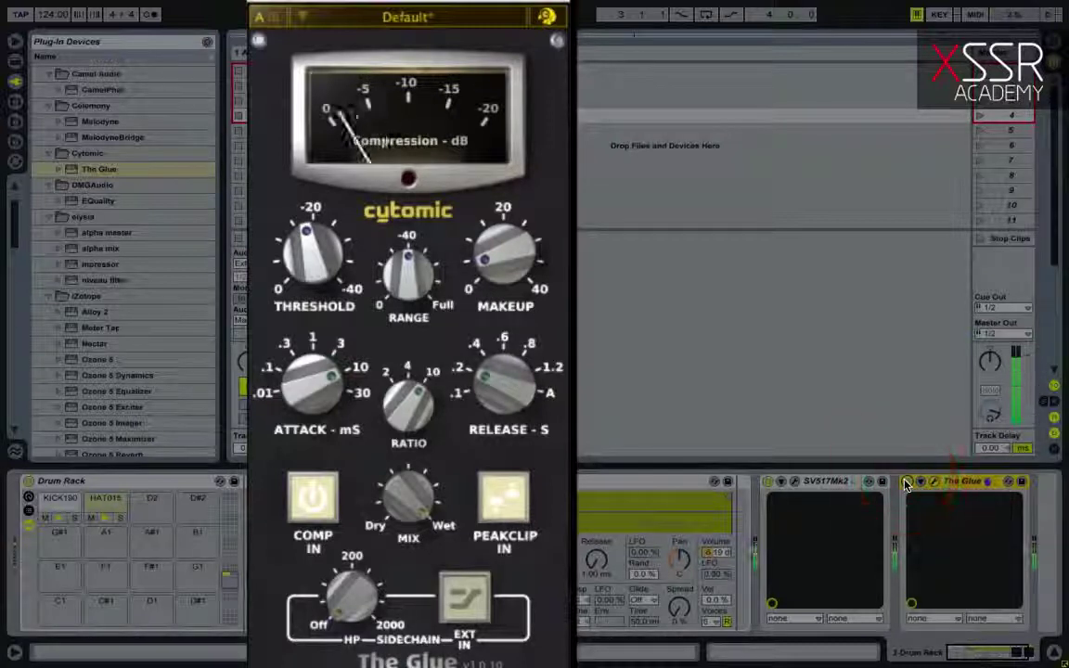
{"action": "left_click", "coordinate": [906, 484]}
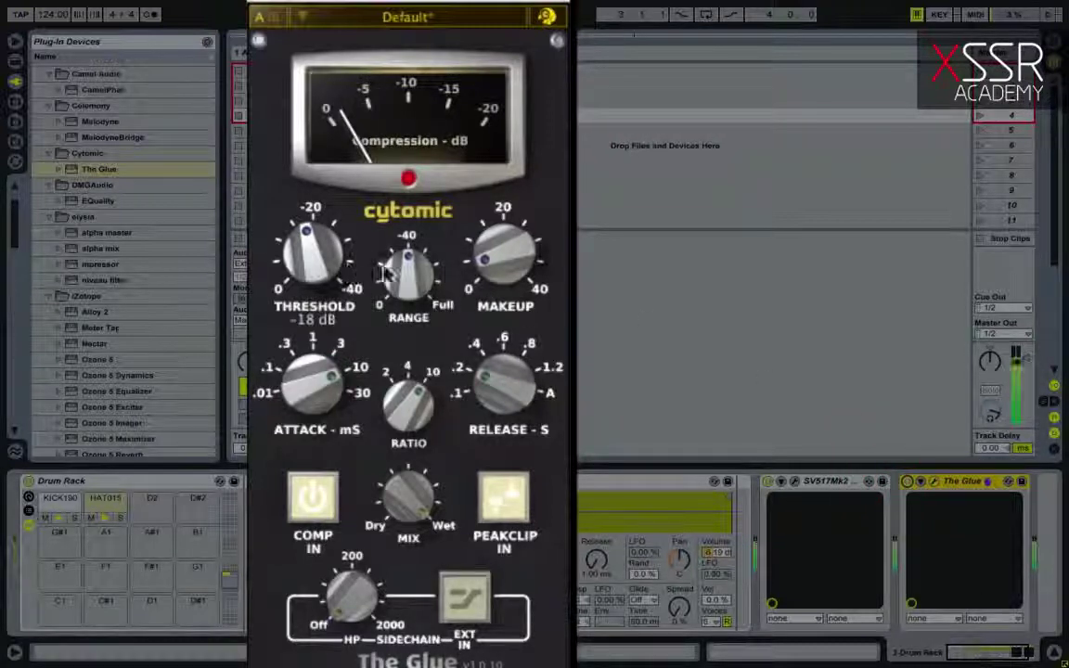
Raise The Glue's threshold, reduce its makeup gain to about 2 dB, and toggle its bypass to compare the kick's sound.
{"action": "left_click_drag", "start_coordinate": [333, 276], "coordinate": [344, 297]}
{"action": "left_click", "coordinate": [474, 277]}
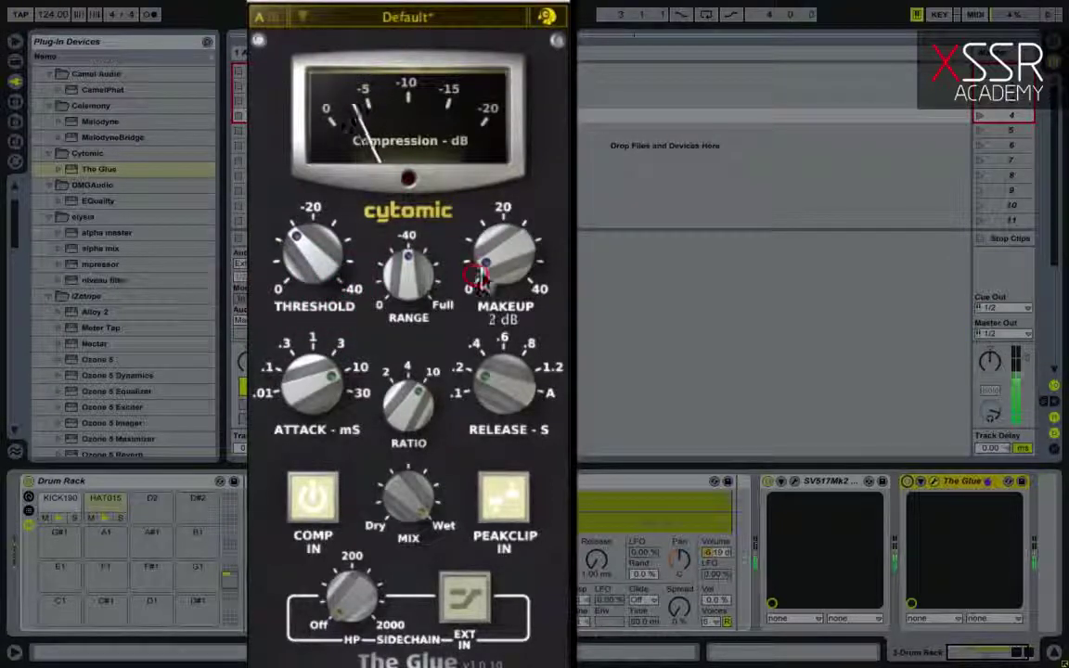
{"action": "left_click", "coordinate": [909, 486]}
{"action": "left_click", "coordinate": [909, 487]}
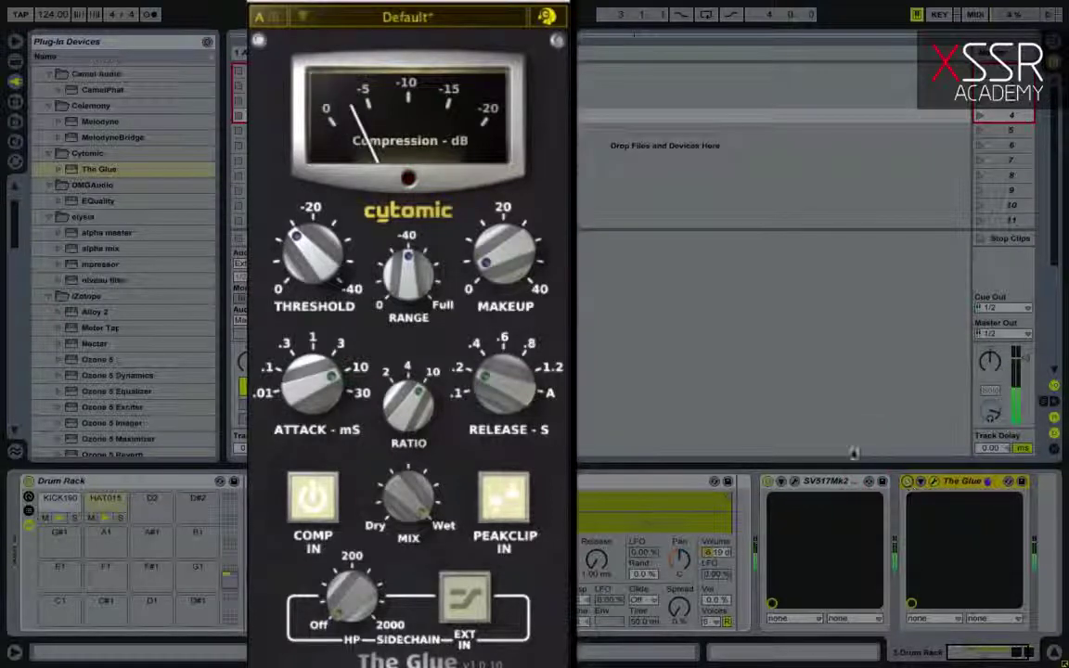
{"action": "left_click_drag", "start_coordinate": [499, 257], "coordinate": [501, 256]}
{"action": "left_click", "coordinate": [312, 240]}
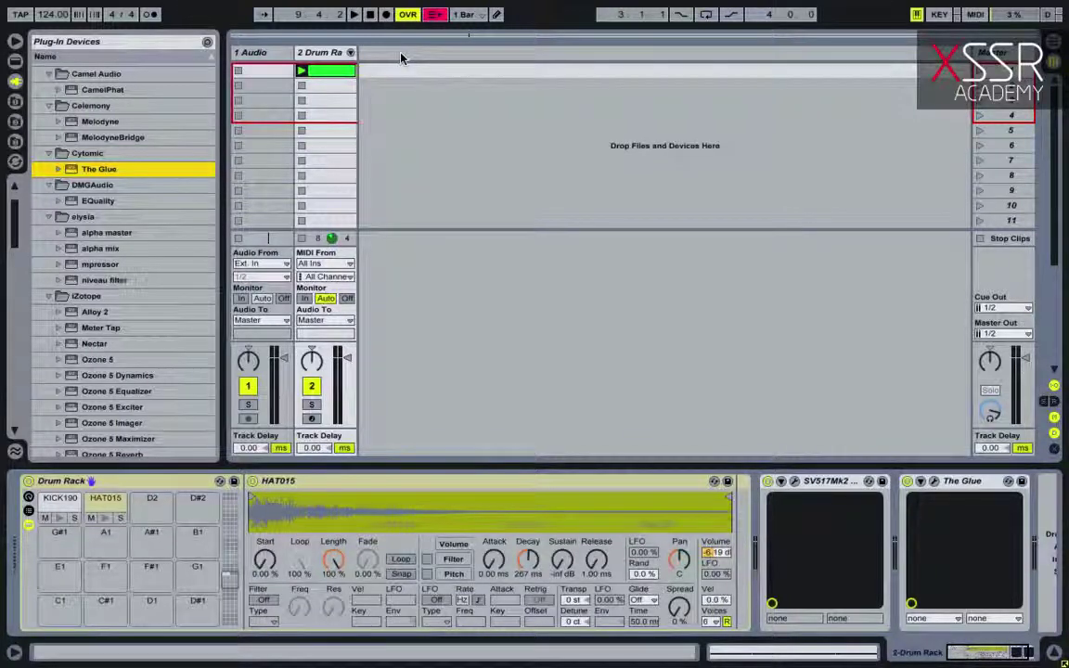
Insert a new MIDI track after the kick track and load an empty Drum Rack on it.
{"action": "right_click", "coordinate": [391, 58]}
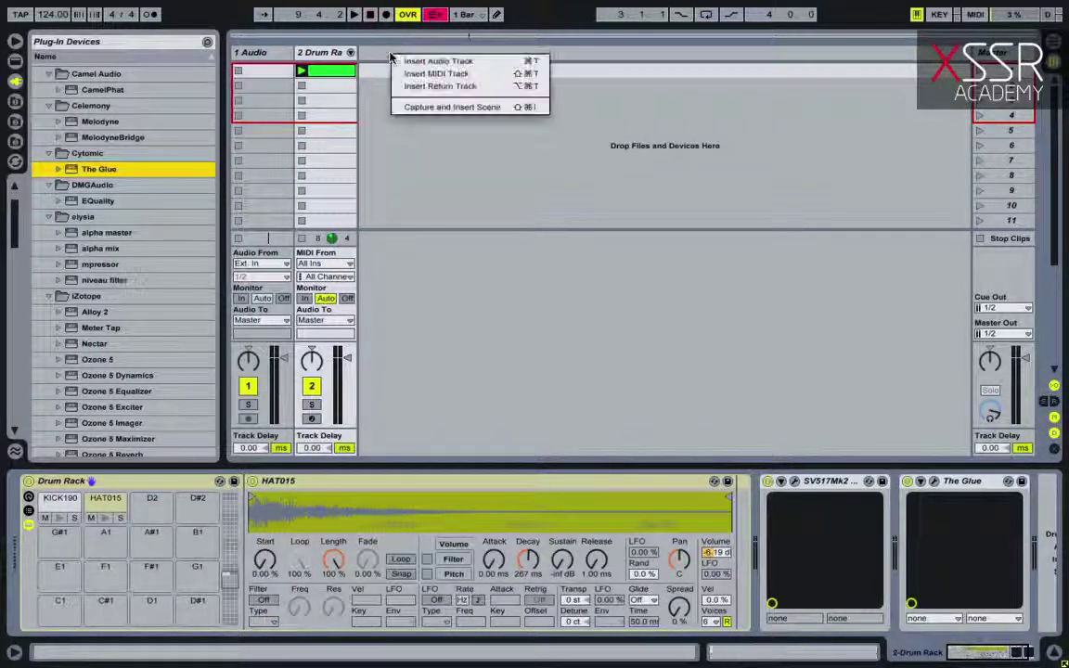
{"action": "left_click", "coordinate": [434, 73]}
{"action": "left_click", "coordinate": [14, 61]}
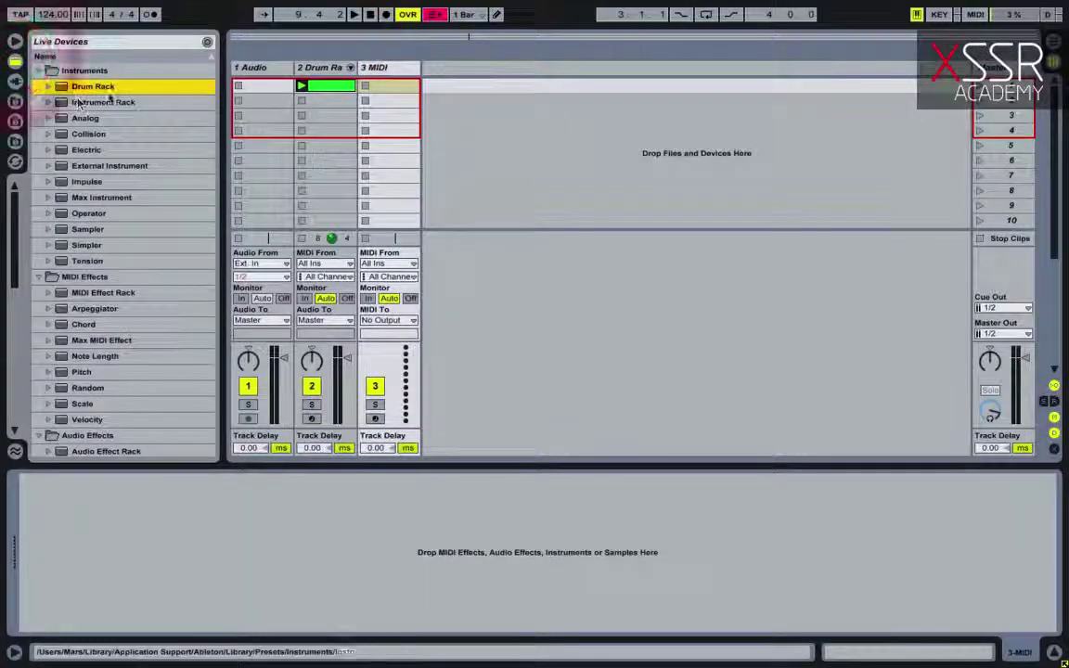
{"action": "left_click_drag", "start_coordinate": [93, 86], "coordinate": [385, 85]}
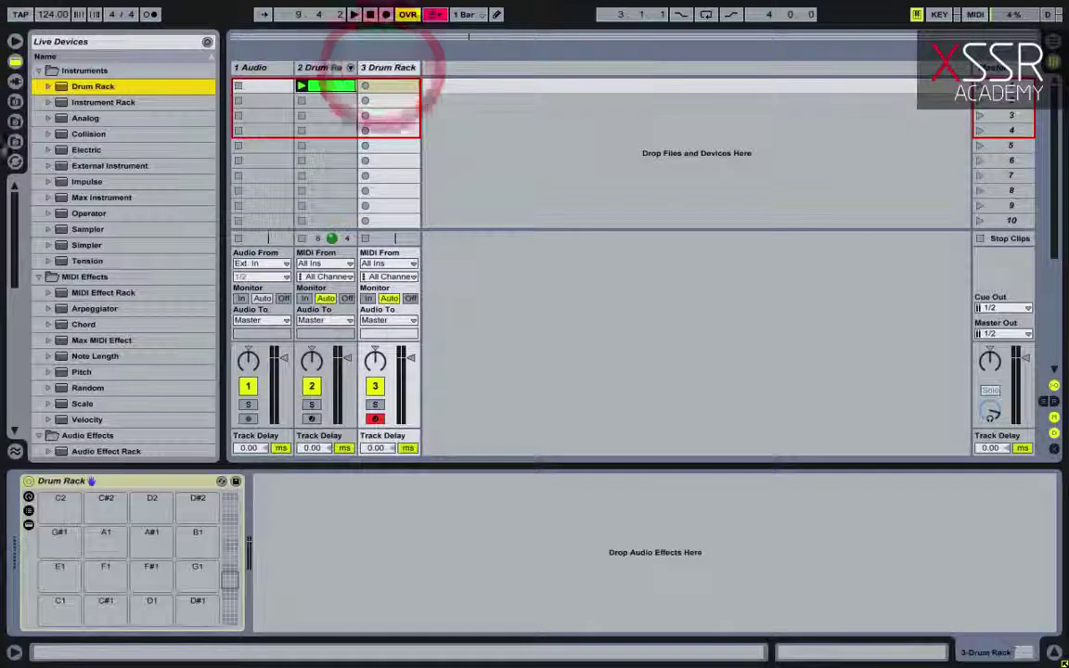
Load SNARE218.wav onto the new Drum Rack's C2 pad and set its volume to -3 dB.
{"action": "left_click", "coordinate": [15, 141]}
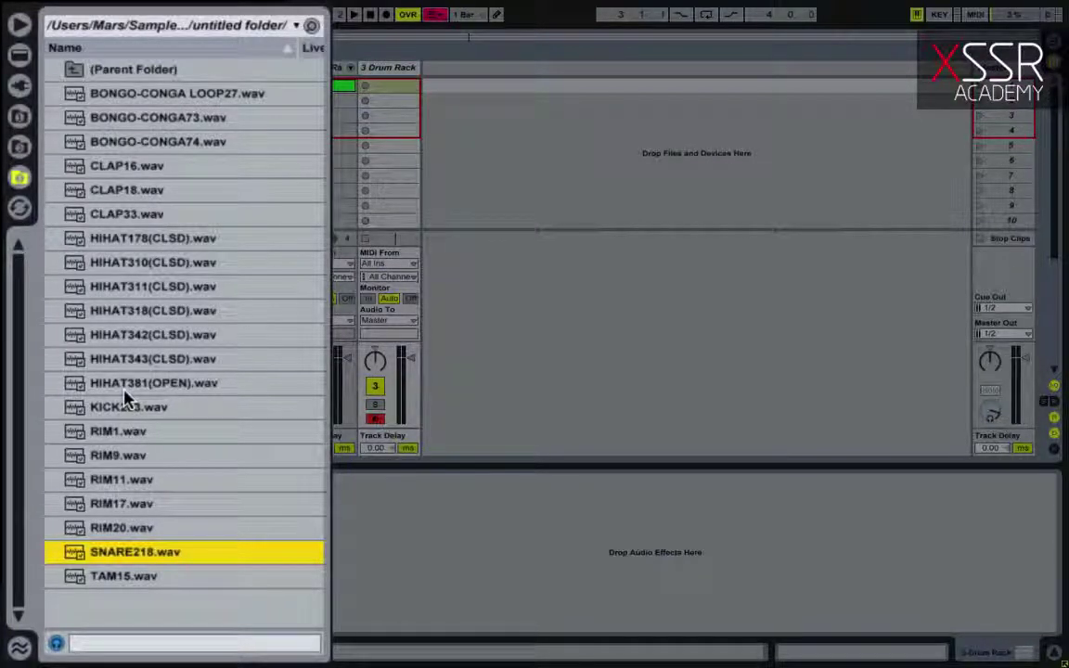
{"action": "left_click", "coordinate": [74, 429]}
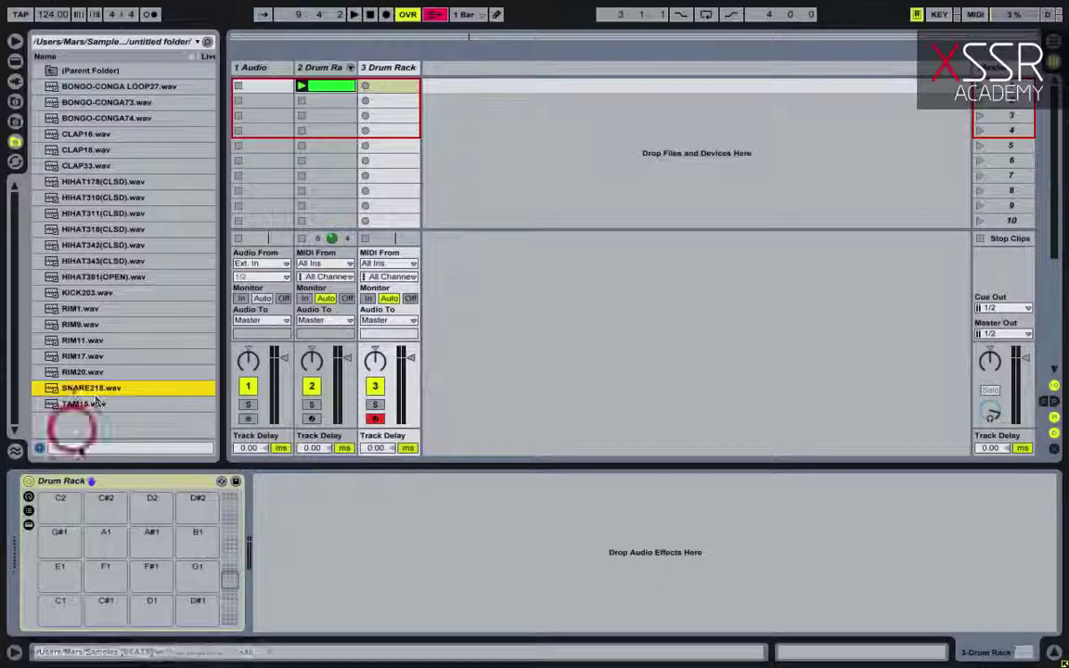
{"action": "left_click", "coordinate": [76, 387]}
{"action": "left_click_drag", "start_coordinate": [48, 516], "coordinate": [51, 507]}
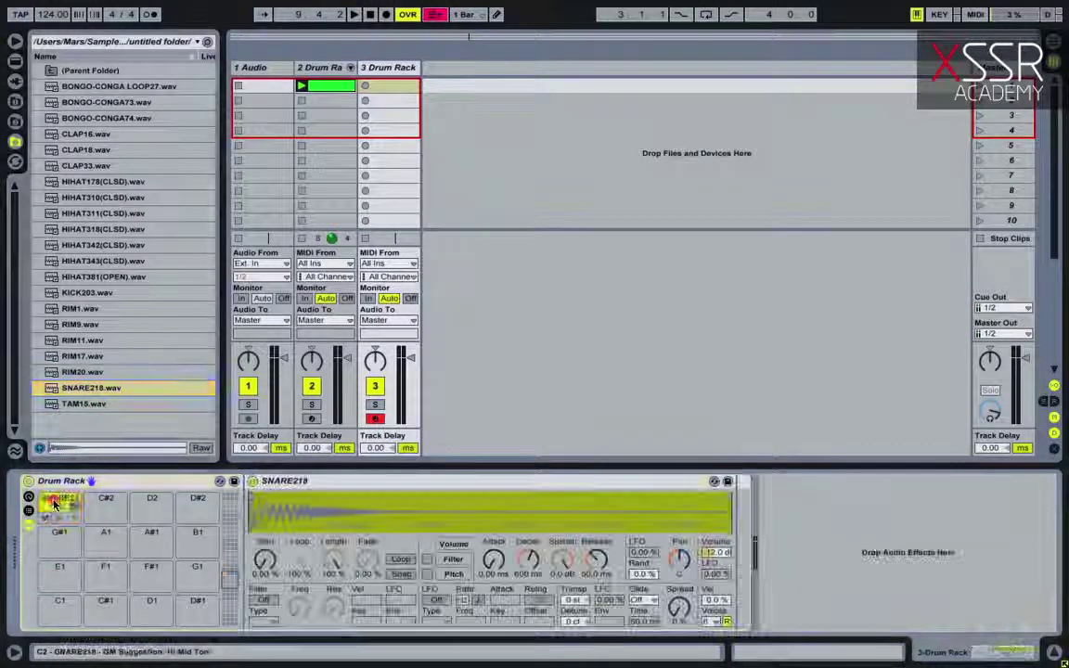
{"action": "left_click", "coordinate": [716, 553]}
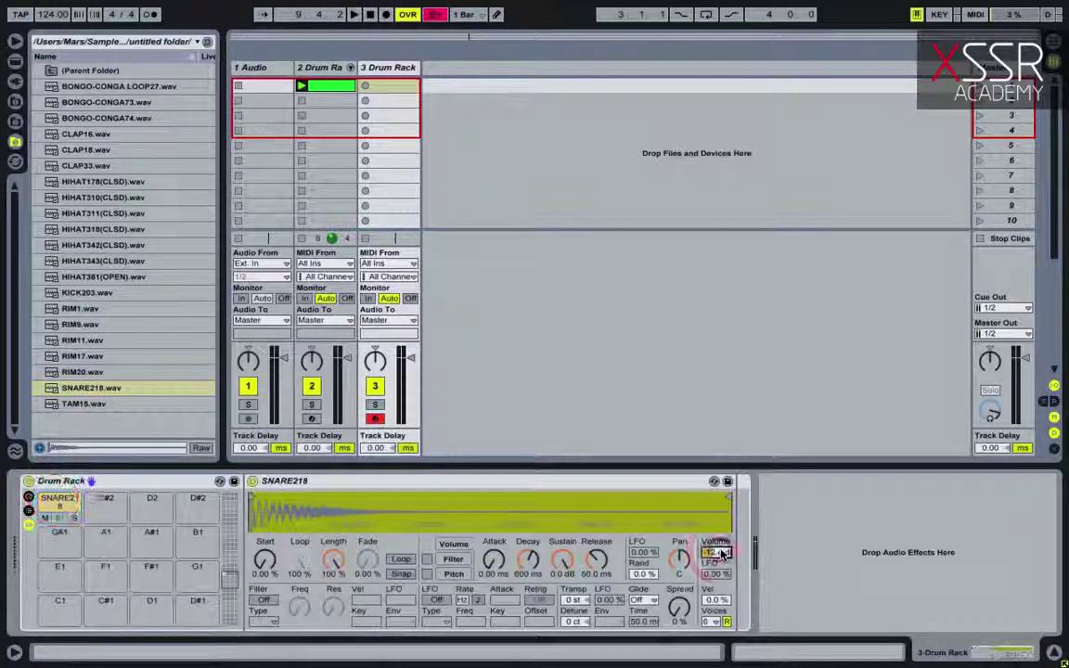
Create a clip on track 3 with quarter-note snare hits at 1.2 and 1.4, and lower the master volume during playback.
{"action": "double_click", "coordinate": [389, 87]}
{"action": "double_click", "coordinate": [463, 432]}
{"action": "left_click_drag", "start_coordinate": [501, 434], "coordinate": [1006, 438]}
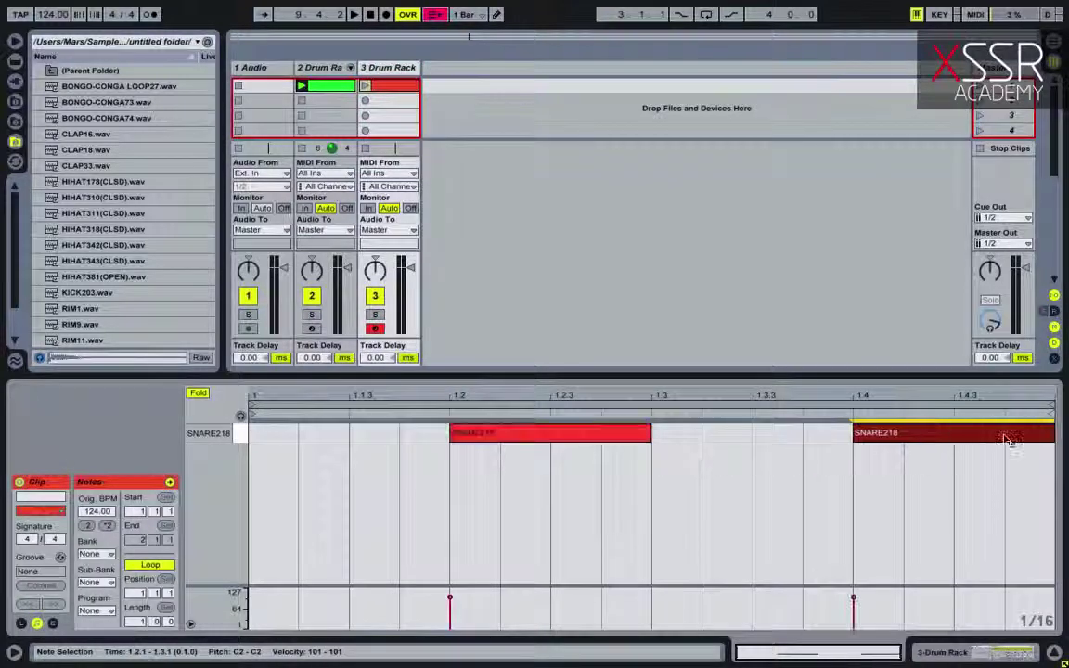
{"action": "key", "text": "space"}
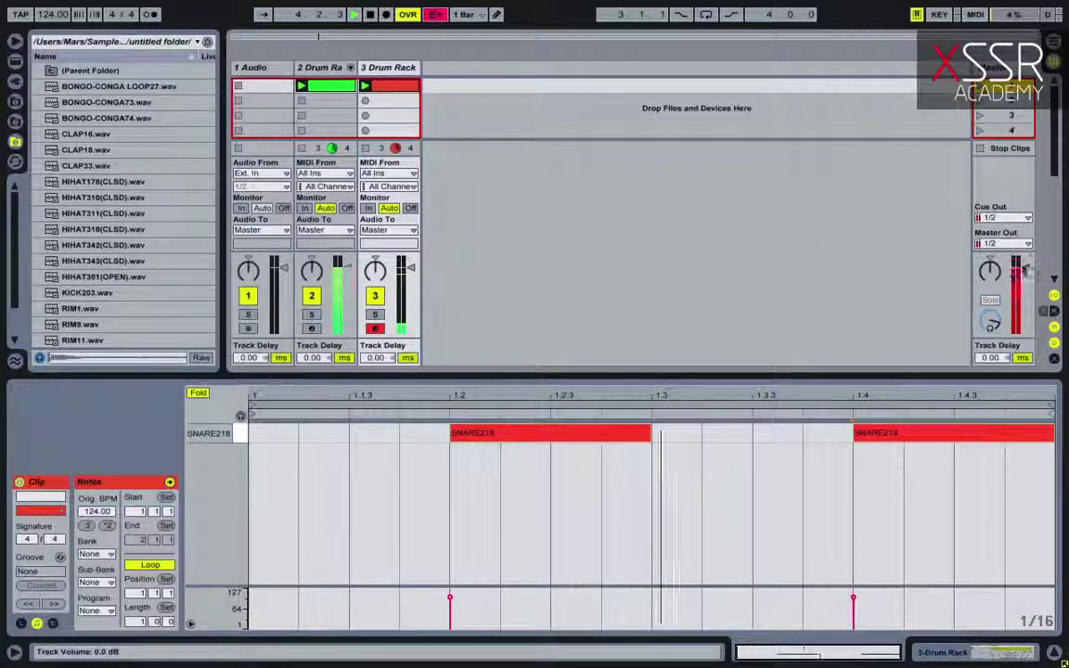
{"action": "left_click_drag", "start_coordinate": [1025, 270], "coordinate": [1023, 279]}
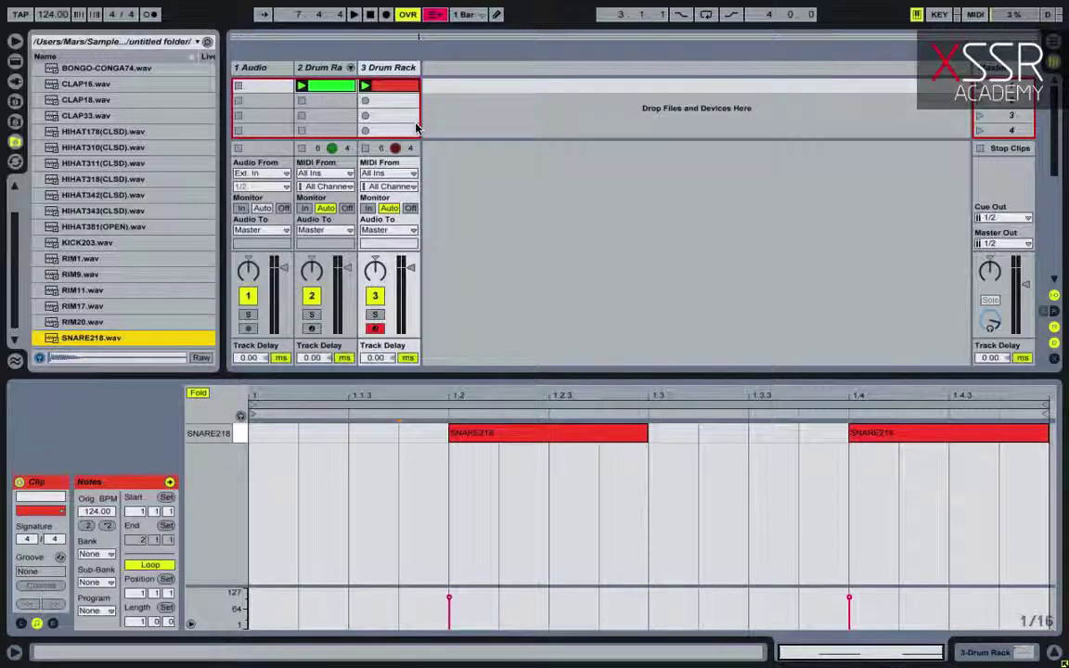
Load TAM15.wav onto the C#2 pad of track 3's Drum Rack.
{"action": "left_click", "coordinate": [396, 72]}
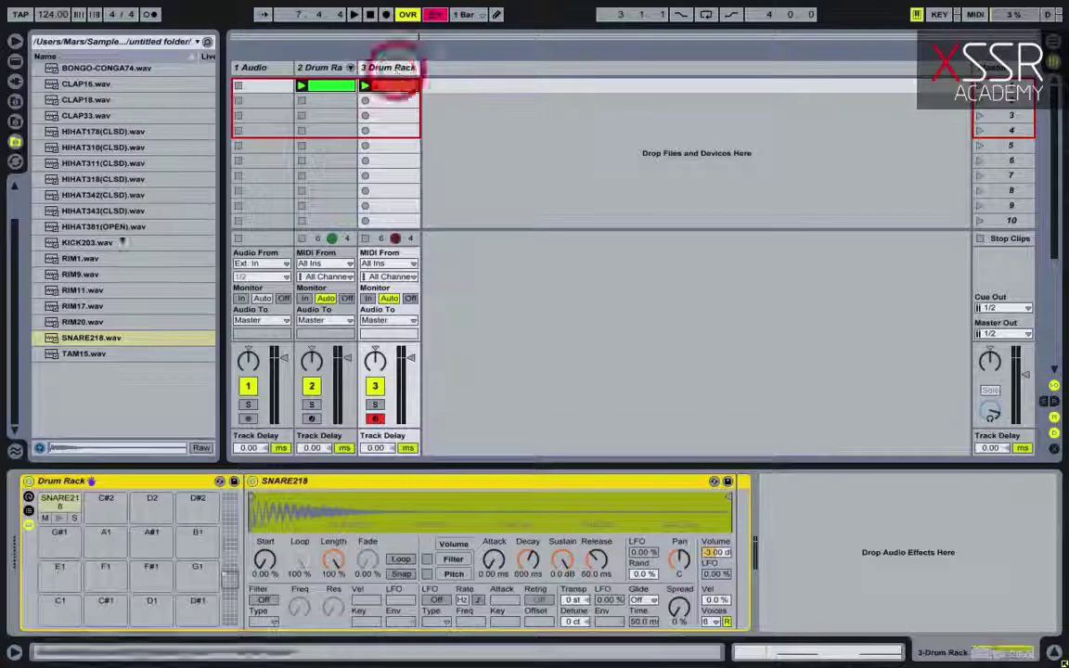
{"action": "left_click", "coordinate": [78, 354]}
{"action": "left_click_drag", "start_coordinate": [78, 354], "coordinate": [111, 504]}
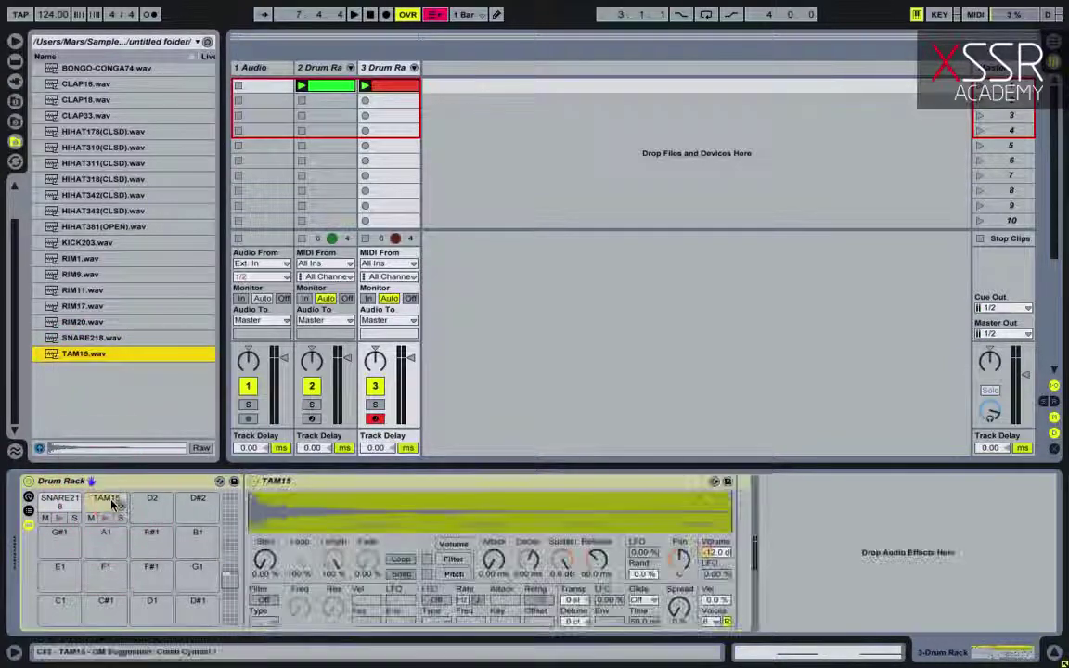
Program TAM15 hits on the last two sixteenths of every beat in track 3's clip while listening to the loop.
{"action": "double_click", "coordinate": [394, 86]}
{"action": "double_click", "coordinate": [172, 394]}
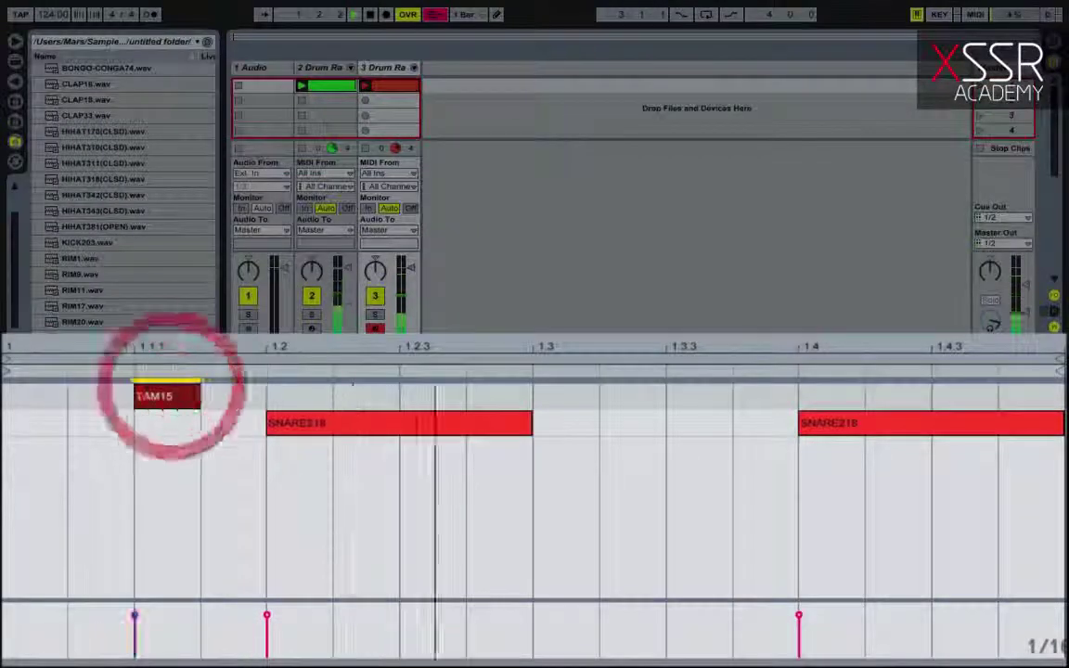
{"action": "double_click", "coordinate": [232, 397]}
{"action": "double_click", "coordinate": [427, 397]}
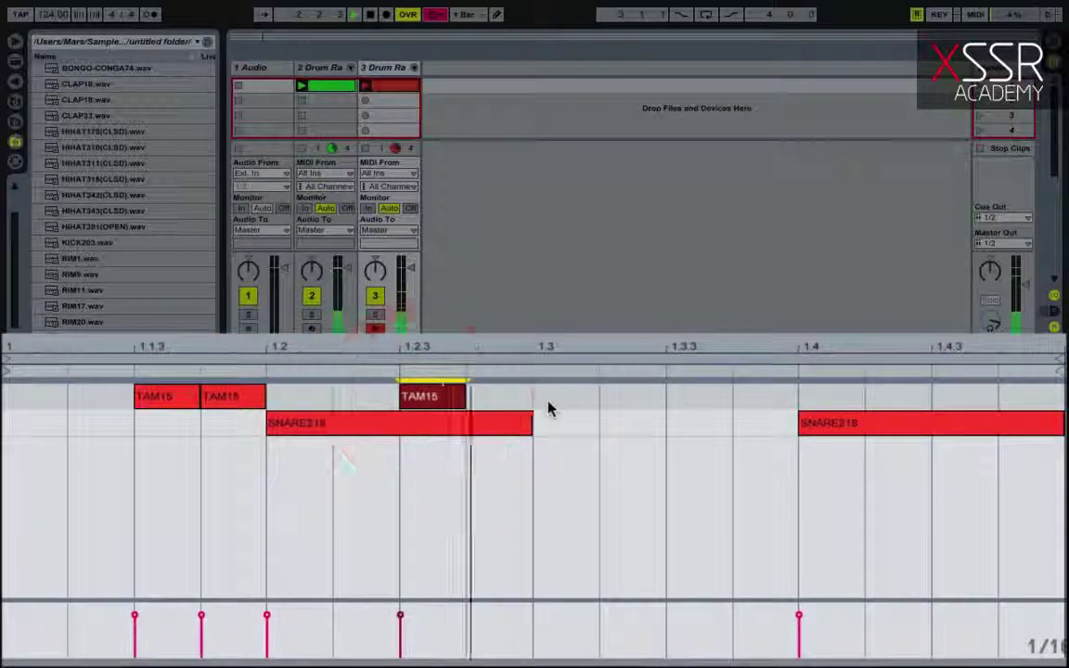
{"action": "double_click", "coordinate": [506, 397]}
{"action": "double_click", "coordinate": [718, 397]}
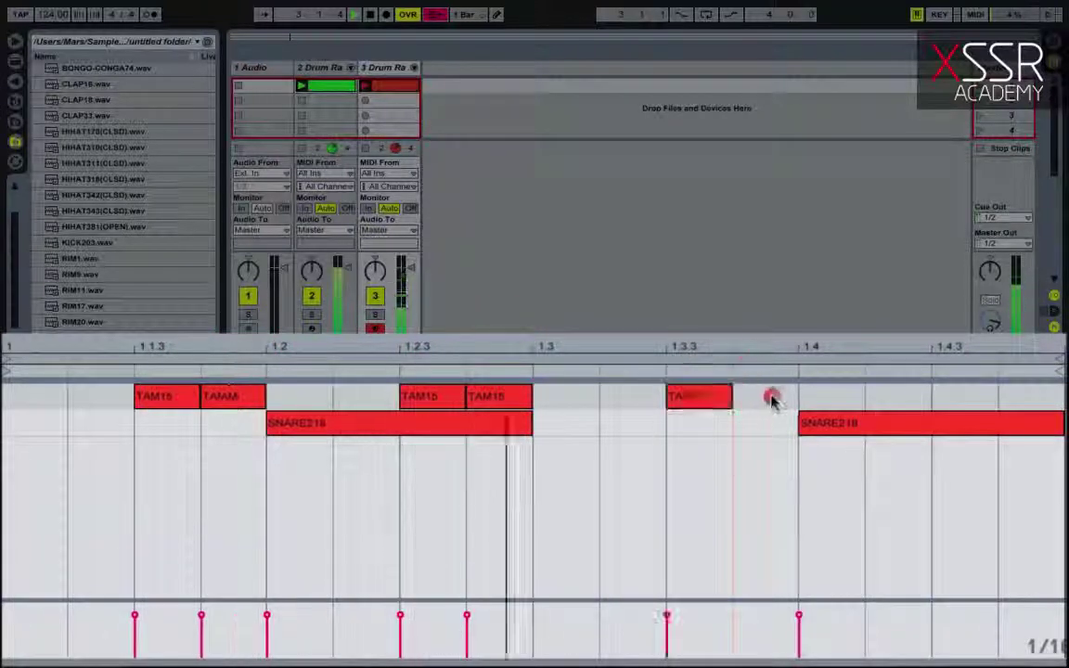
{"action": "double_click", "coordinate": [766, 397]}
{"action": "double_click", "coordinate": [898, 397]}
{"action": "double_click", "coordinate": [988, 401]}
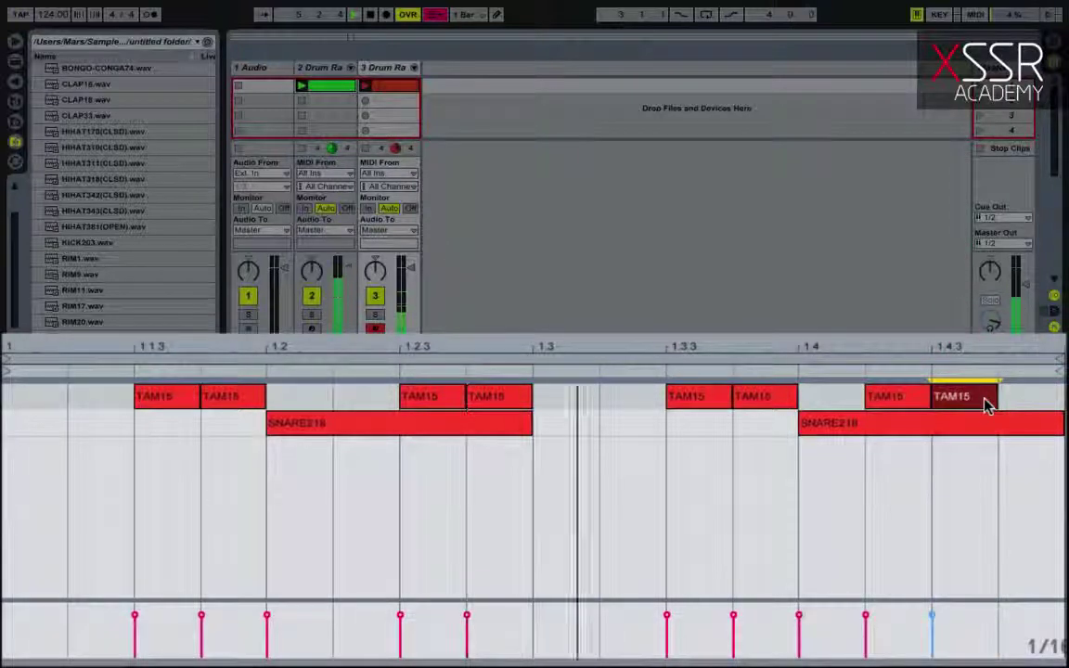
{"action": "double_click", "coordinate": [923, 397]}
{"action": "double_click", "coordinate": [1014, 403]}
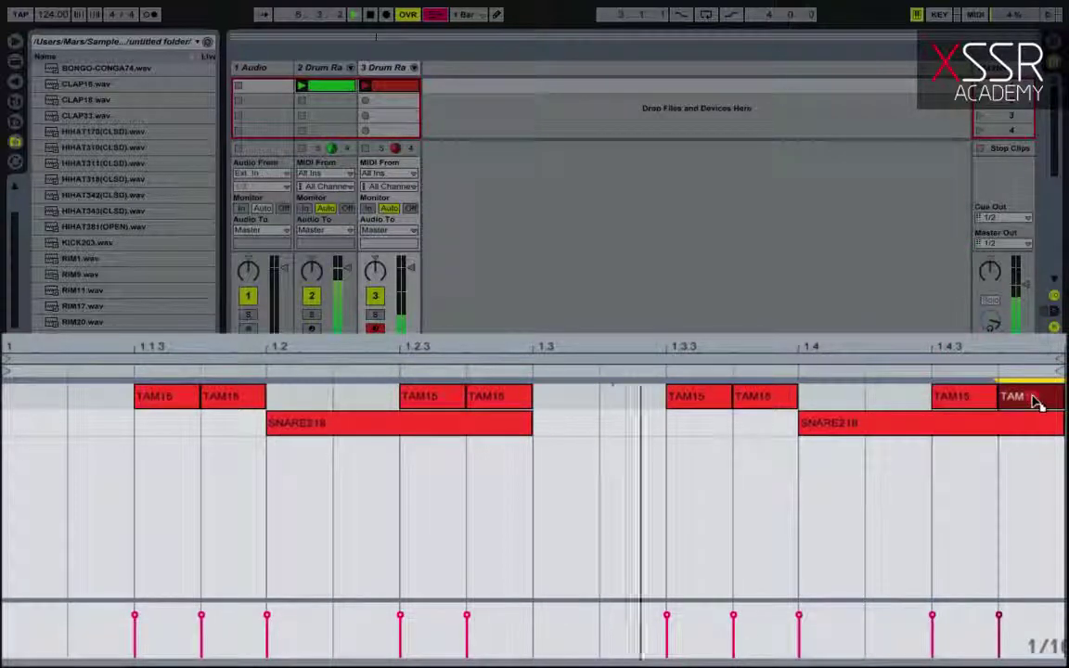
{"action": "left_click", "coordinate": [551, 401]}
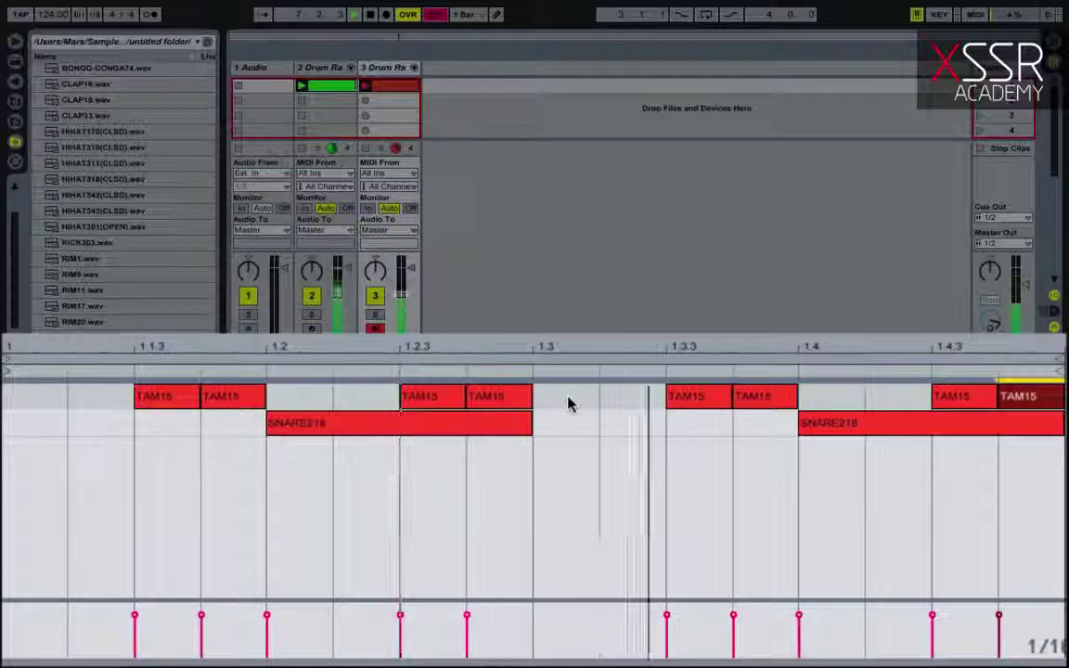
{"action": "key", "text": "space"}
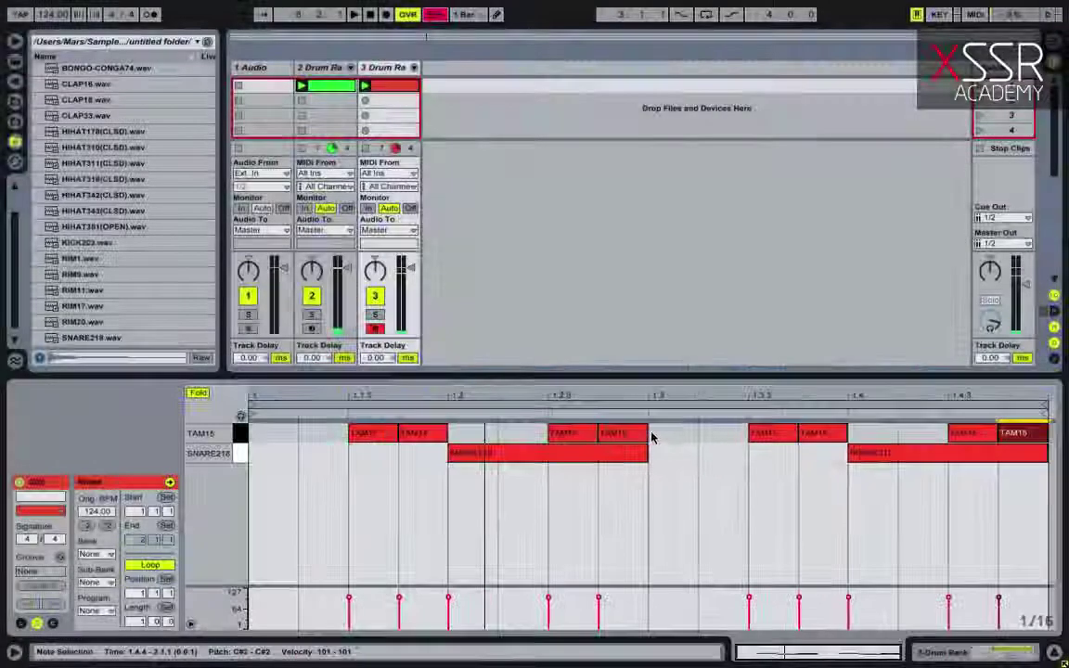
Widen the clip's note grid to 1/8, audition hi-hat samples, and load HIHAT381(OPEN).wav onto the D2 pad.
{"action": "key", "text": "super+2"}
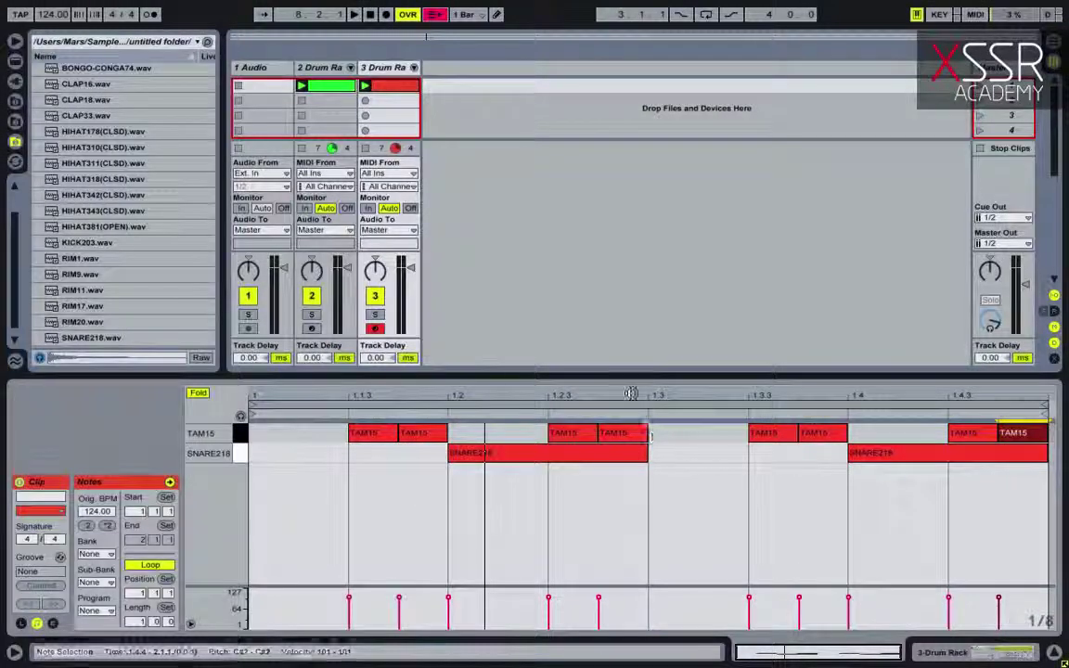
{"action": "left_click", "coordinate": [391, 70]}
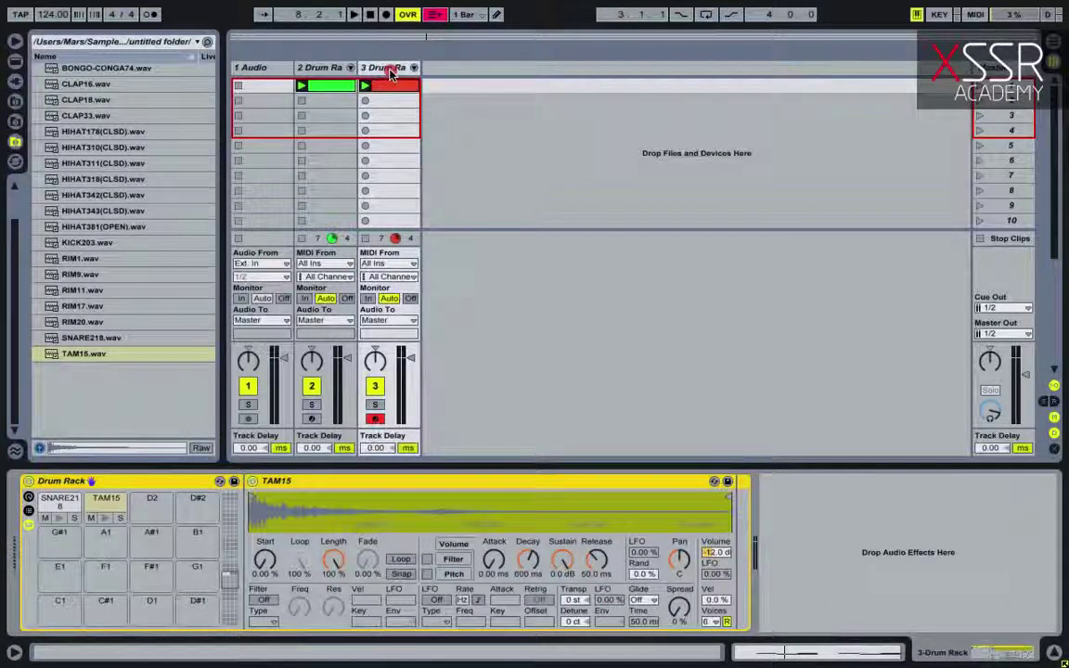
{"action": "left_click", "coordinate": [134, 147]}
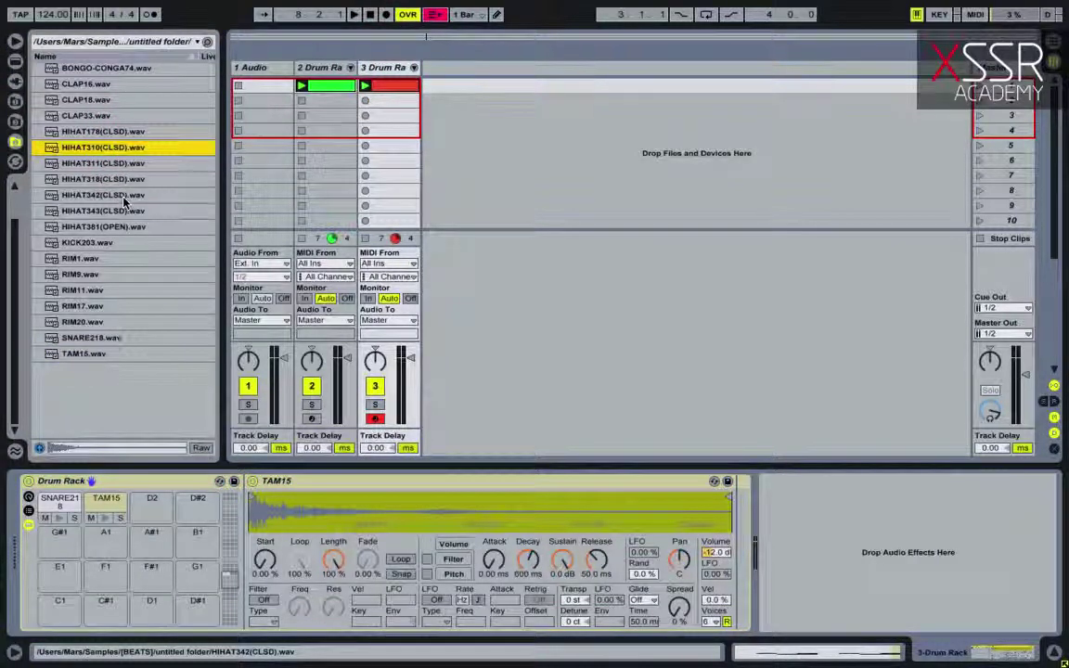
{"action": "left_click", "coordinate": [123, 197]}
{"action": "left_click", "coordinate": [104, 227]}
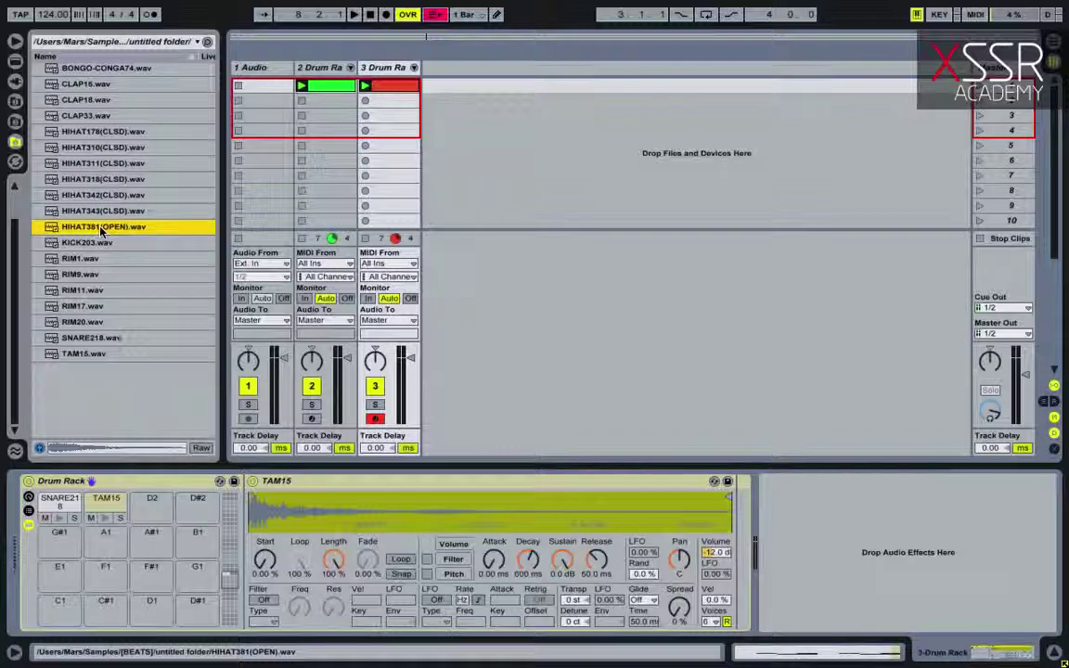
{"action": "left_click_drag", "start_coordinate": [94, 231], "coordinate": [151, 504]}
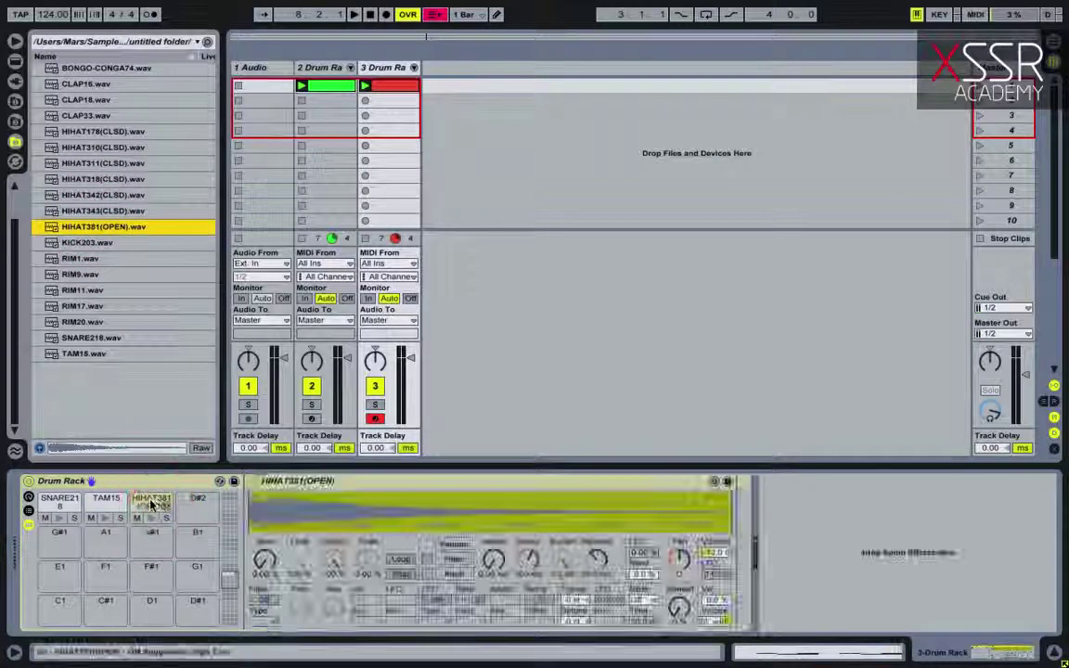
Add eighth-note HIHAT381(OPEN) hits on every offbeat of track 3's clip and lower that hi-hat's chain volume.
{"action": "double_click", "coordinate": [403, 84]}
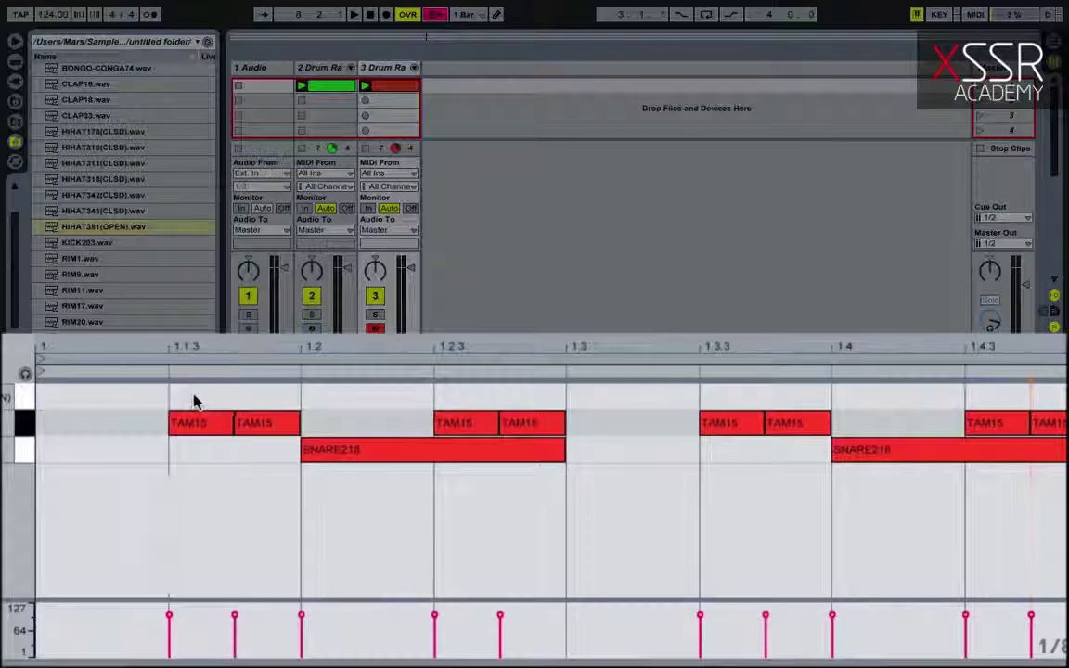
{"action": "double_click", "coordinate": [193, 399]}
{"action": "key", "text": "space"}
{"action": "double_click", "coordinate": [501, 396]}
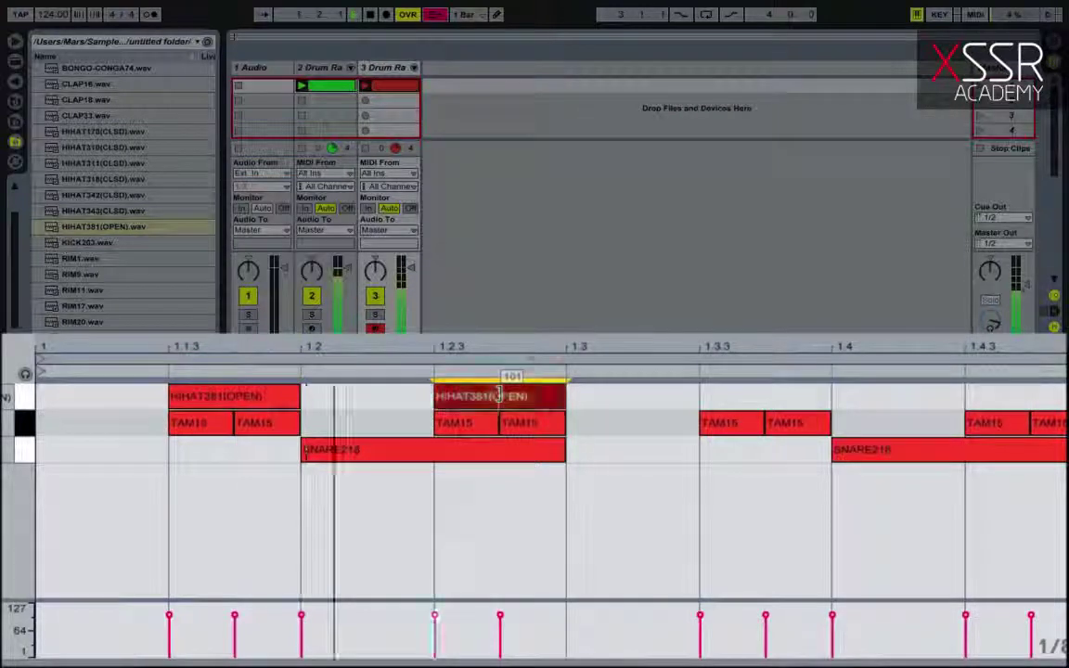
{"action": "double_click", "coordinate": [746, 397]}
{"action": "double_click", "coordinate": [972, 396]}
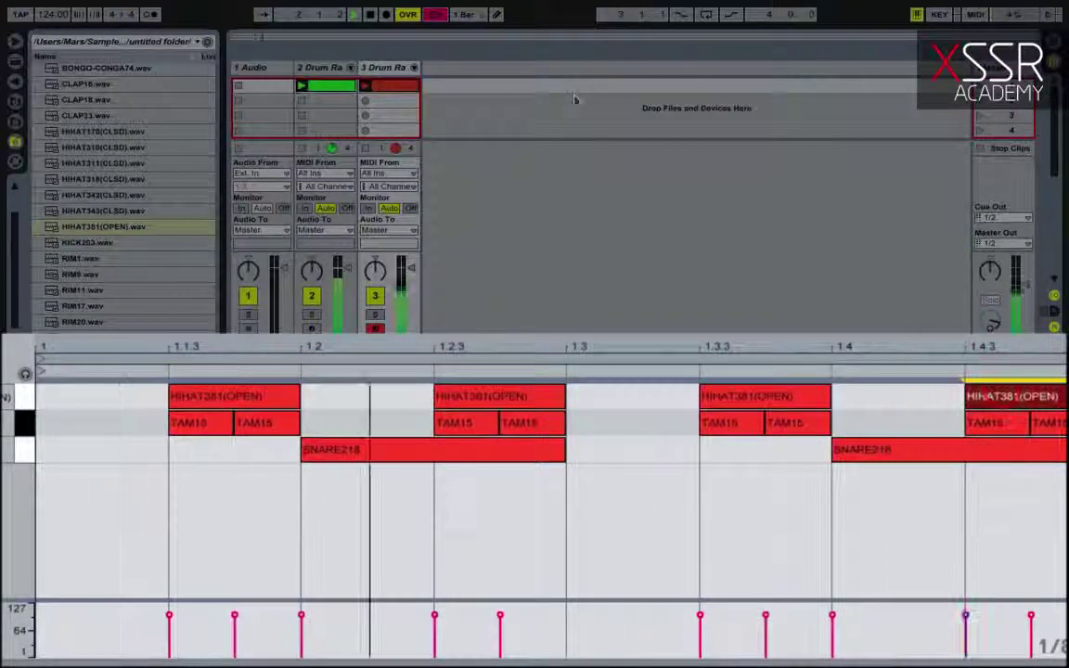
{"action": "left_click", "coordinate": [414, 67]}
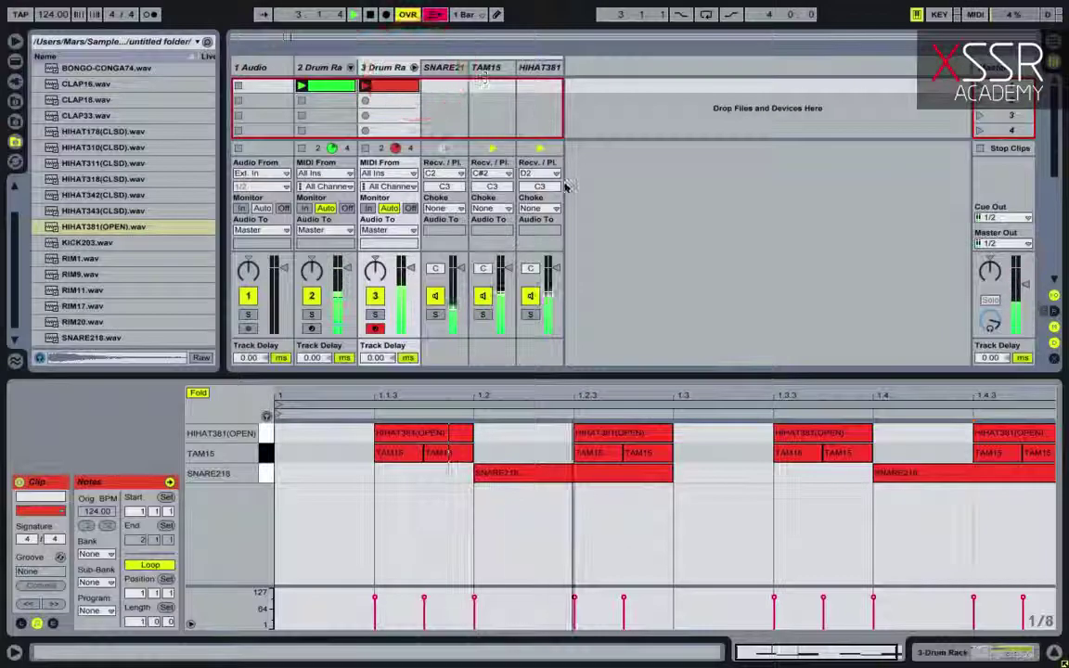
{"action": "left_click_drag", "start_coordinate": [555, 268], "coordinate": [556, 274]}
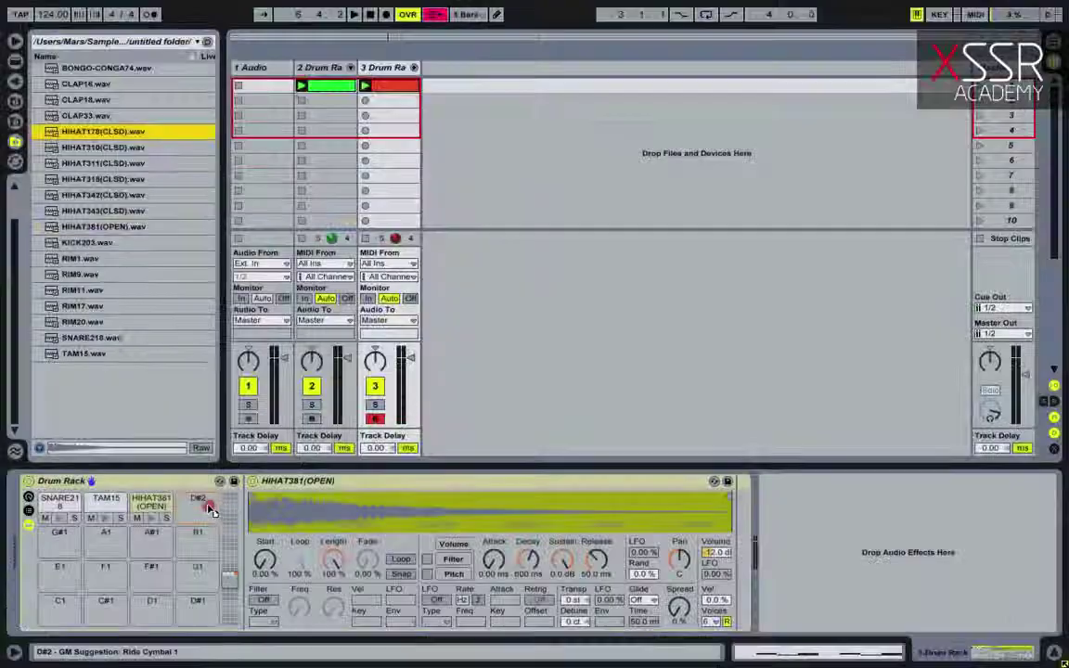
Load HIHAT178(CLSD).wav onto the D#2 pad and set the clip's note grid to 1/16.
{"action": "left_click_drag", "start_coordinate": [211, 508], "coordinate": [210, 505]}
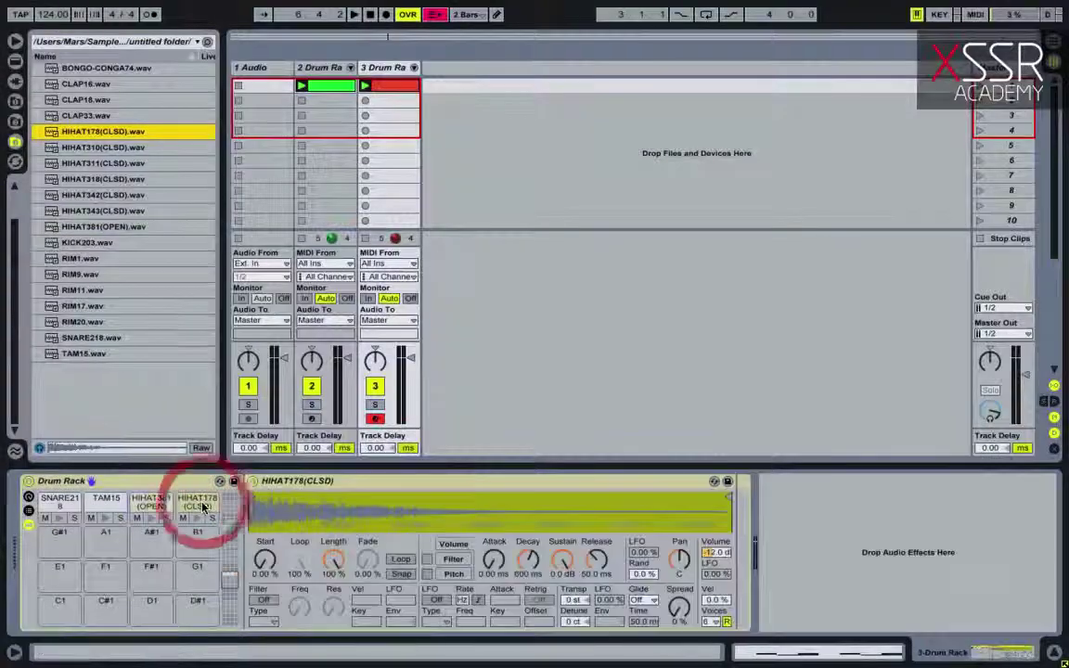
{"action": "double_click", "coordinate": [399, 86]}
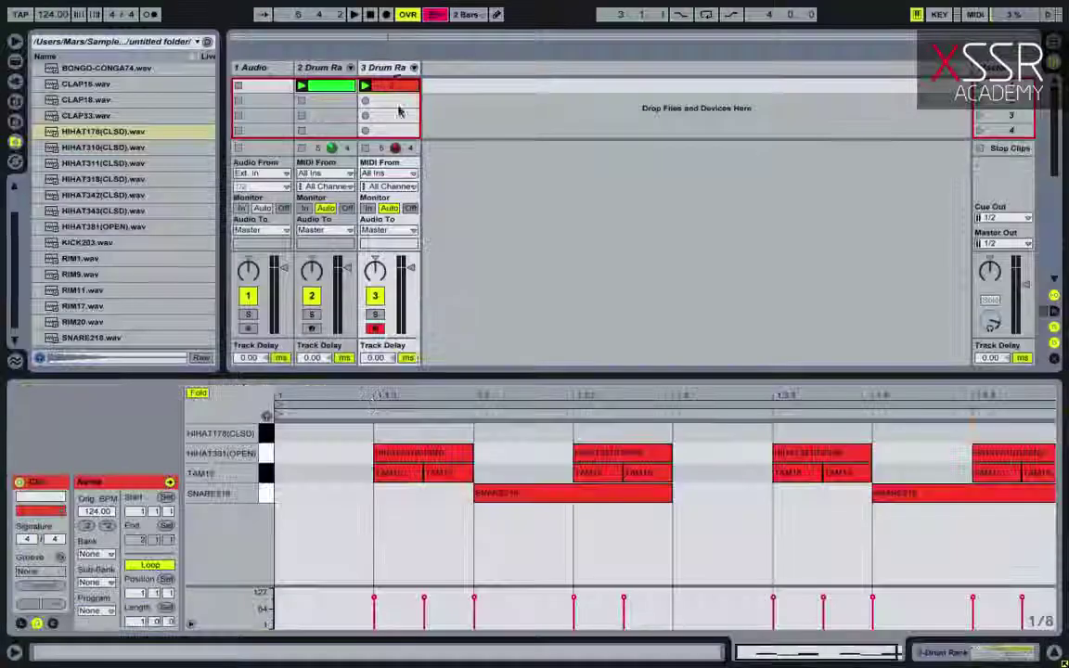
{"action": "right_click", "coordinate": [300, 434]}
{"action": "left_click", "coordinate": [411, 354]}
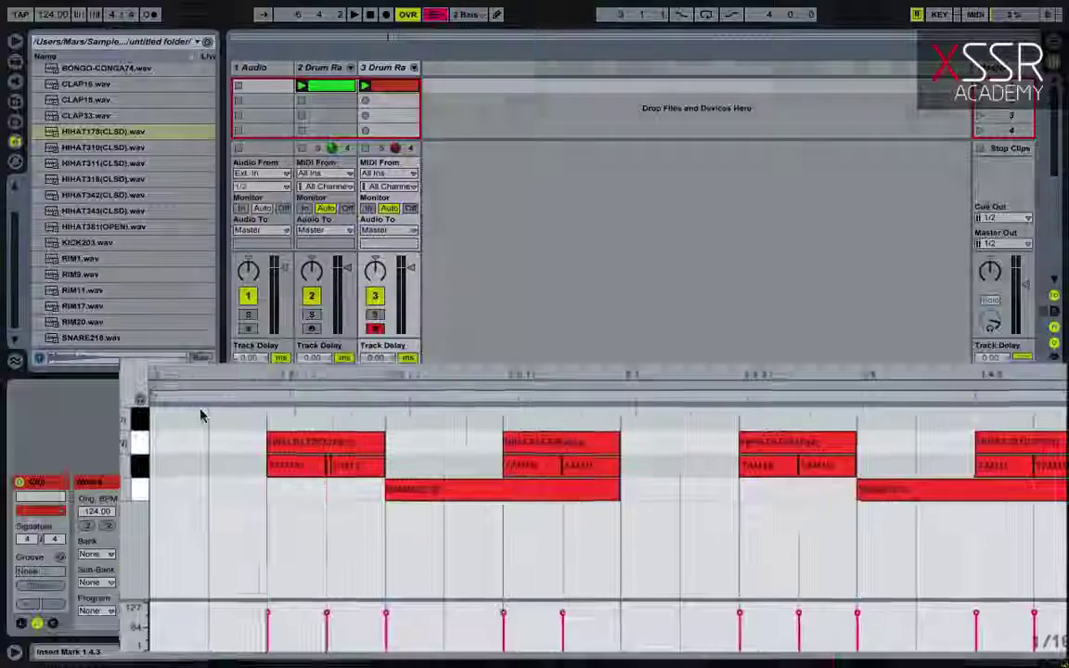
Program four HIHAT178(CLSD) sixteenth notes in the first beat, duplicate them across the whole bar, and play the loop.
{"action": "left_click", "coordinate": [74, 396]}
{"action": "left_click", "coordinate": [131, 396]}
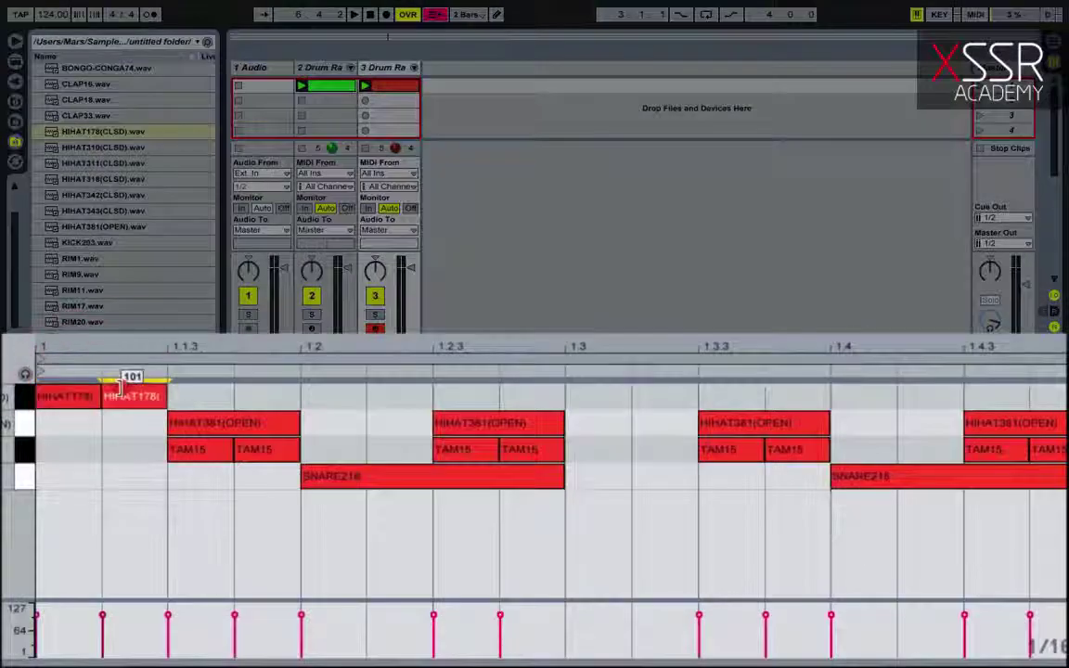
{"action": "left_click", "coordinate": [206, 396]}
{"action": "double_click", "coordinate": [243, 395]}
{"action": "left_click_drag", "start_coordinate": [310, 406], "coordinate": [86, 401]}
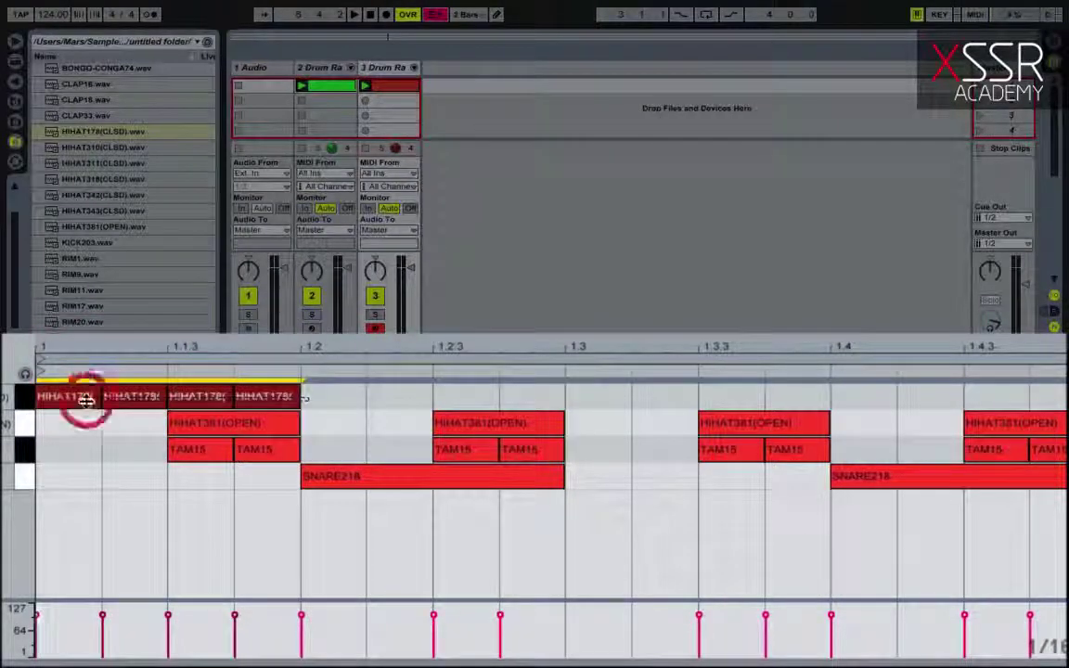
{"action": "key", "text": "super+d"}
{"action": "key", "text": "super+d"}
{"action": "key", "text": "ctrl+d"}
{"action": "key", "text": "space"}
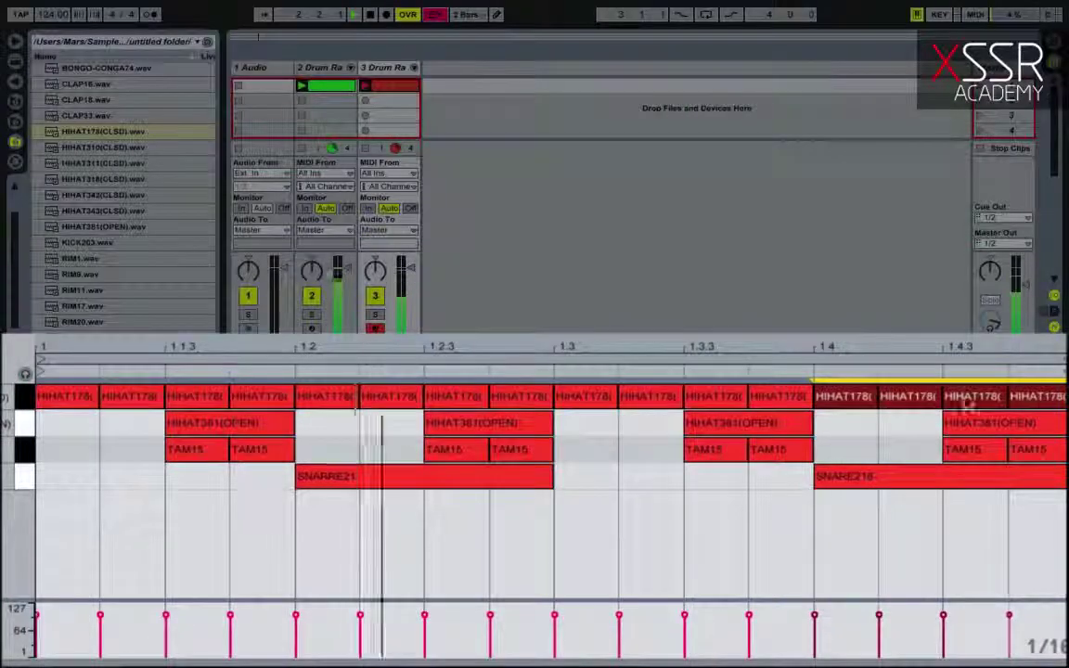
Shorten the HIHAT178(CLSD) sample with -inf dB sustain, 537 ms decay and 46.6 ms release, checking it in solo.
{"action": "left_click", "coordinate": [275, 400]}
{"action": "left_click", "coordinate": [389, 68]}
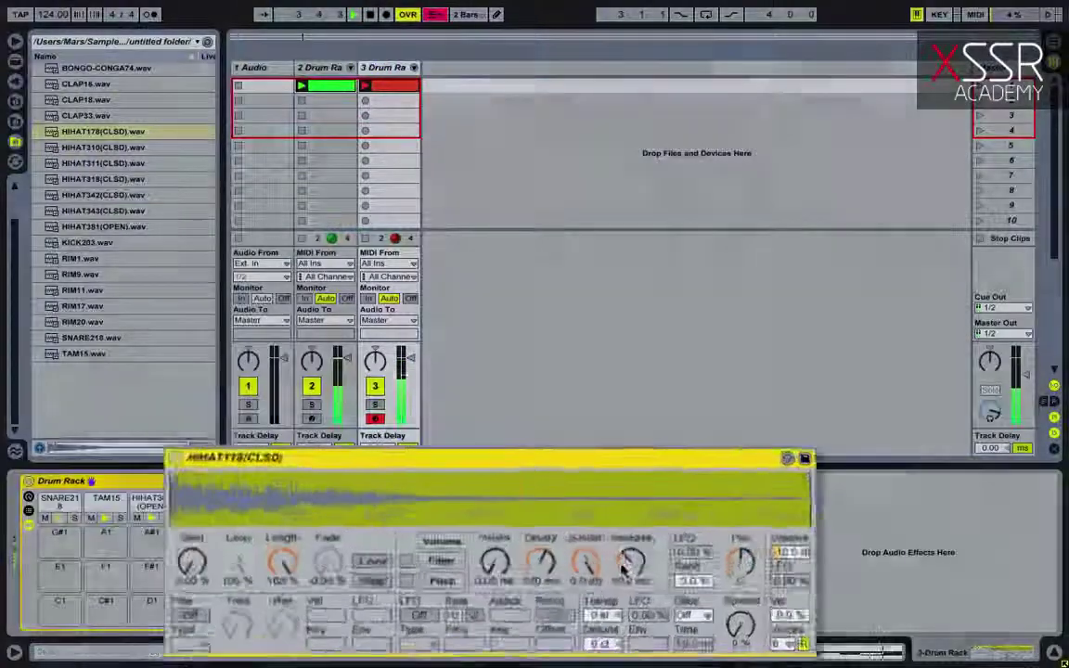
{"action": "left_click_drag", "start_coordinate": [594, 560], "coordinate": [555, 631]}
{"action": "left_click_drag", "start_coordinate": [564, 518], "coordinate": [564, 492]}
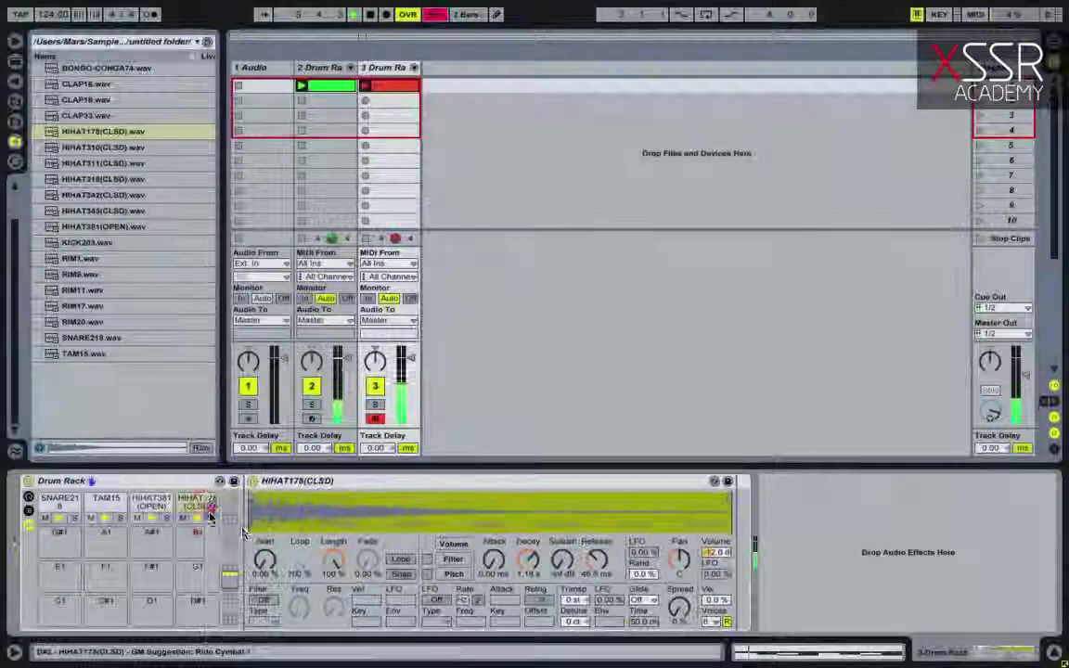
{"action": "left_click", "coordinate": [186, 508]}
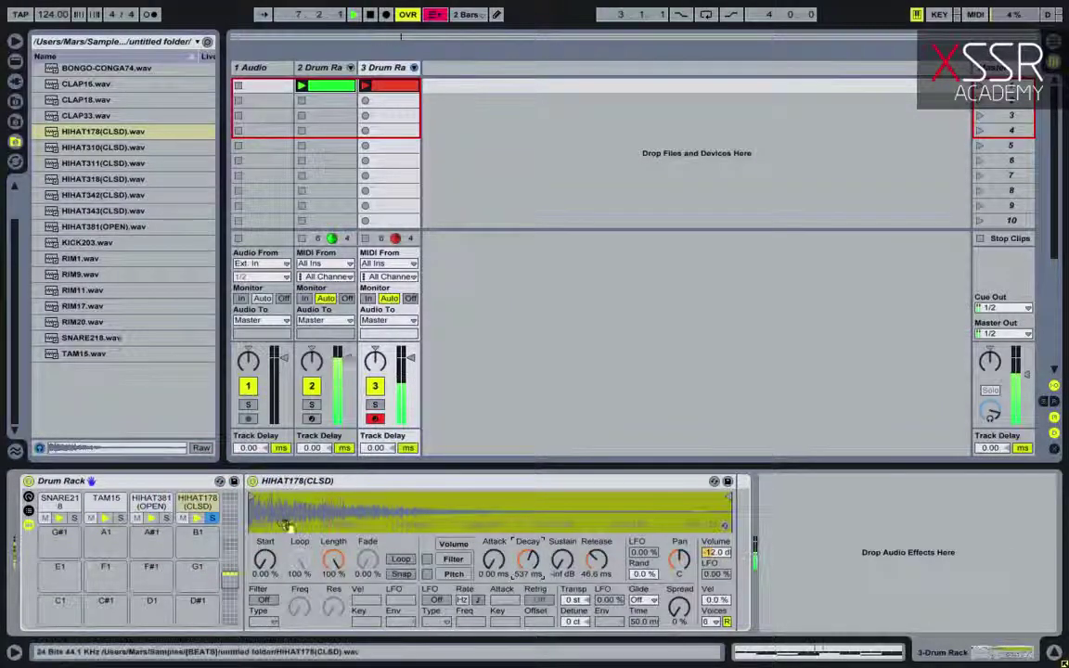
{"action": "left_click", "coordinate": [211, 518]}
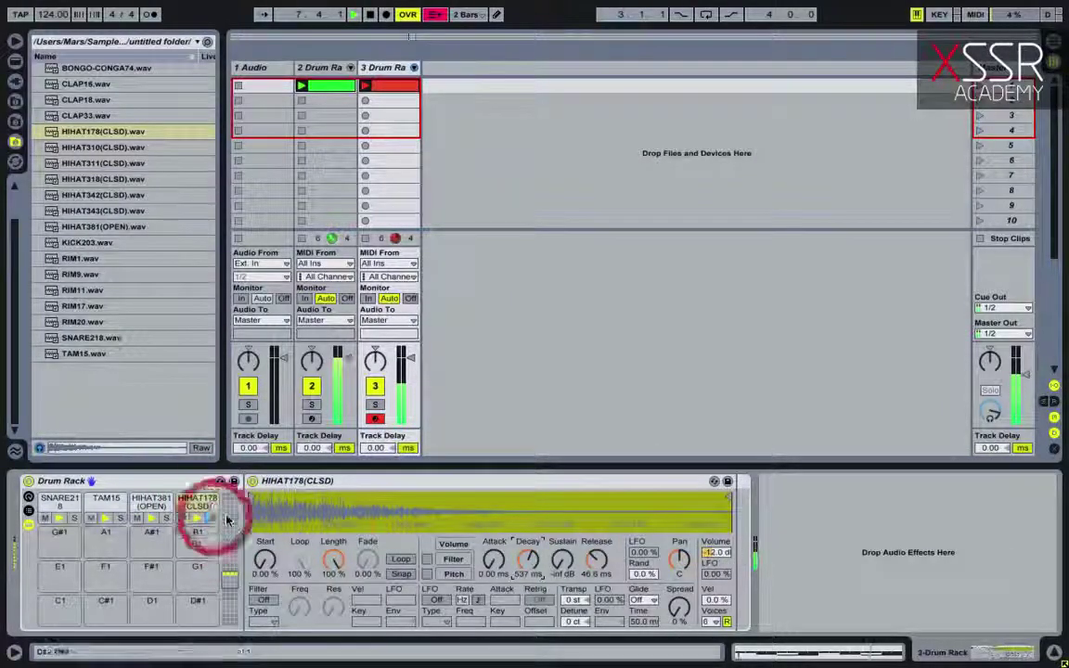
Solo the HIHAT178(CLSD) pad during playback and add a Compressor to its chain.
{"action": "left_click", "coordinate": [148, 502]}
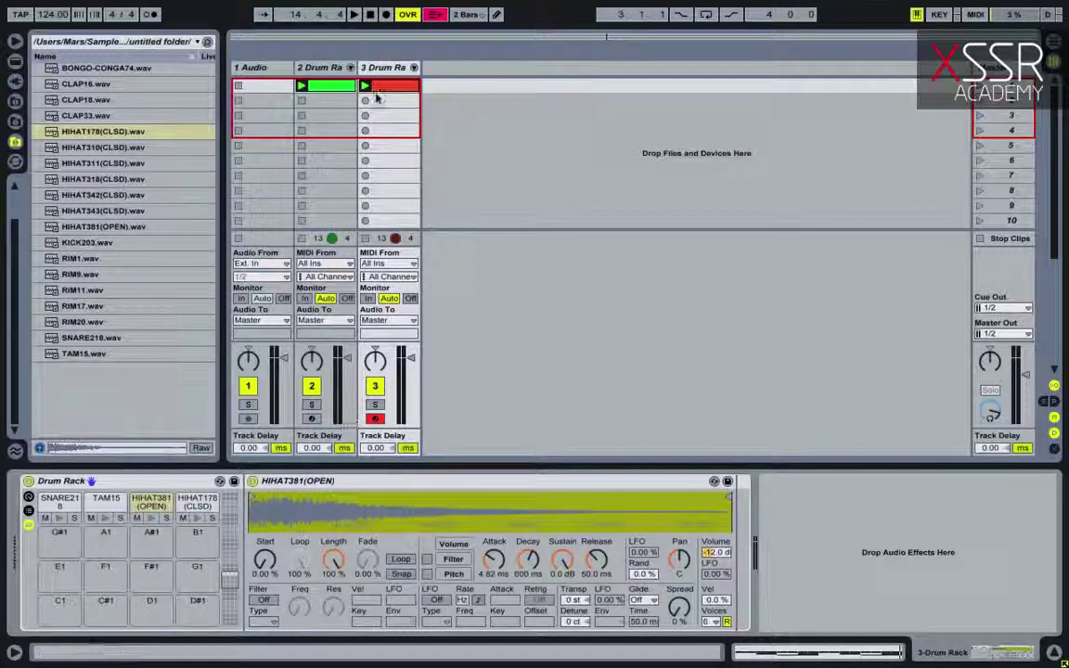
{"action": "left_click", "coordinate": [179, 454]}
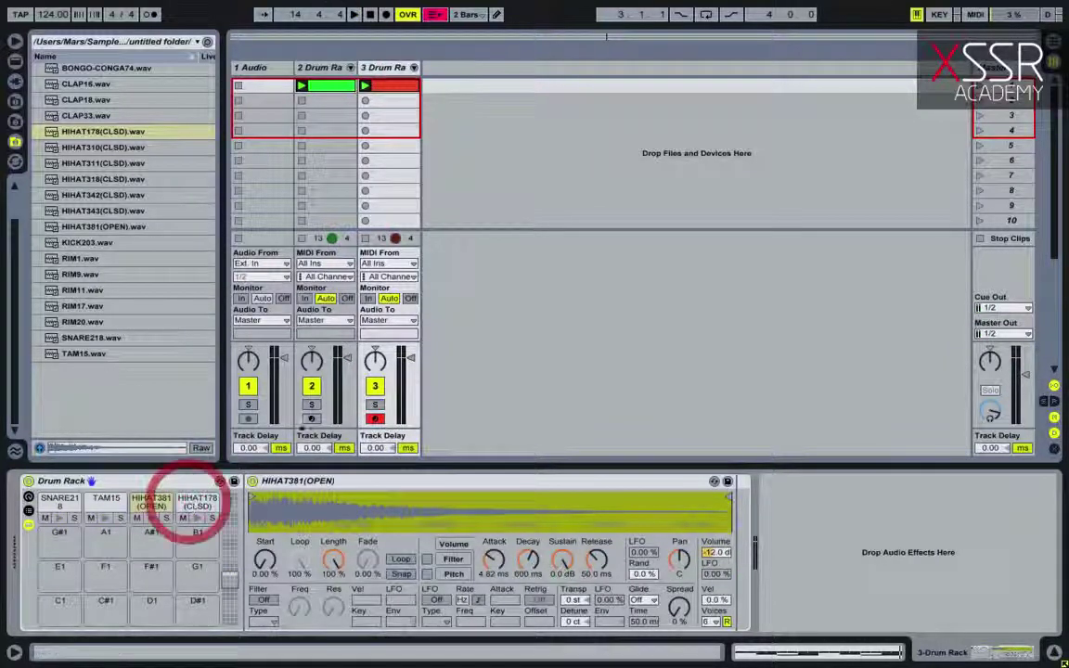
{"action": "key", "text": "space"}
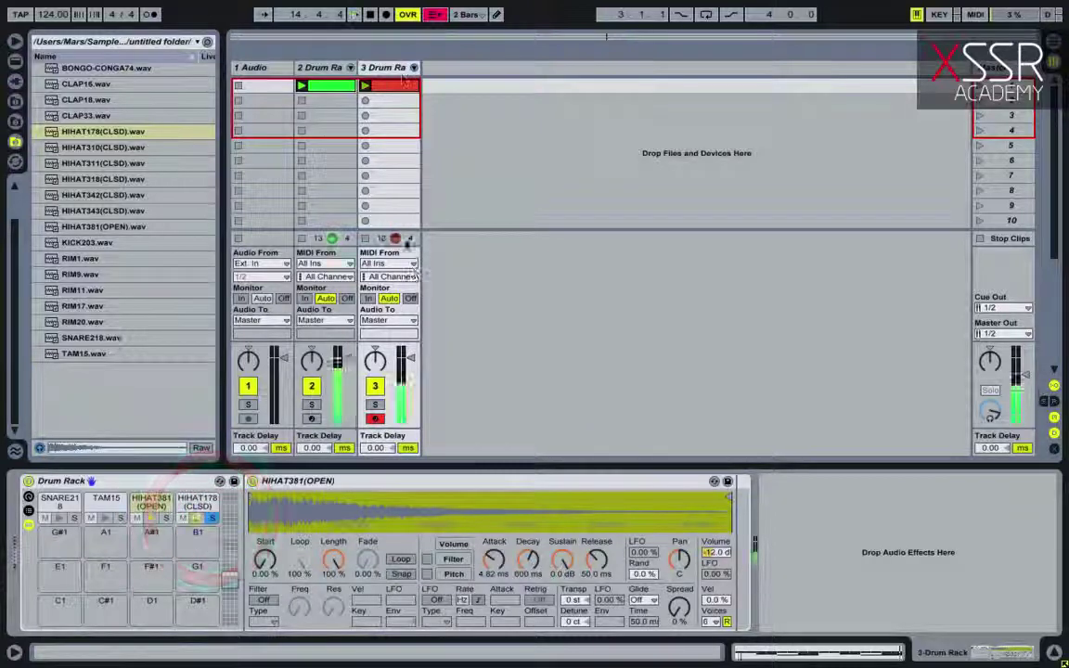
{"action": "left_click", "coordinate": [15, 60]}
{"action": "scroll", "coordinate": [115, 241], "scroll_direction": "down", "scroll_amount": 3}
{"action": "scroll", "coordinate": [116, 243], "scroll_direction": "down", "scroll_amount": 5}
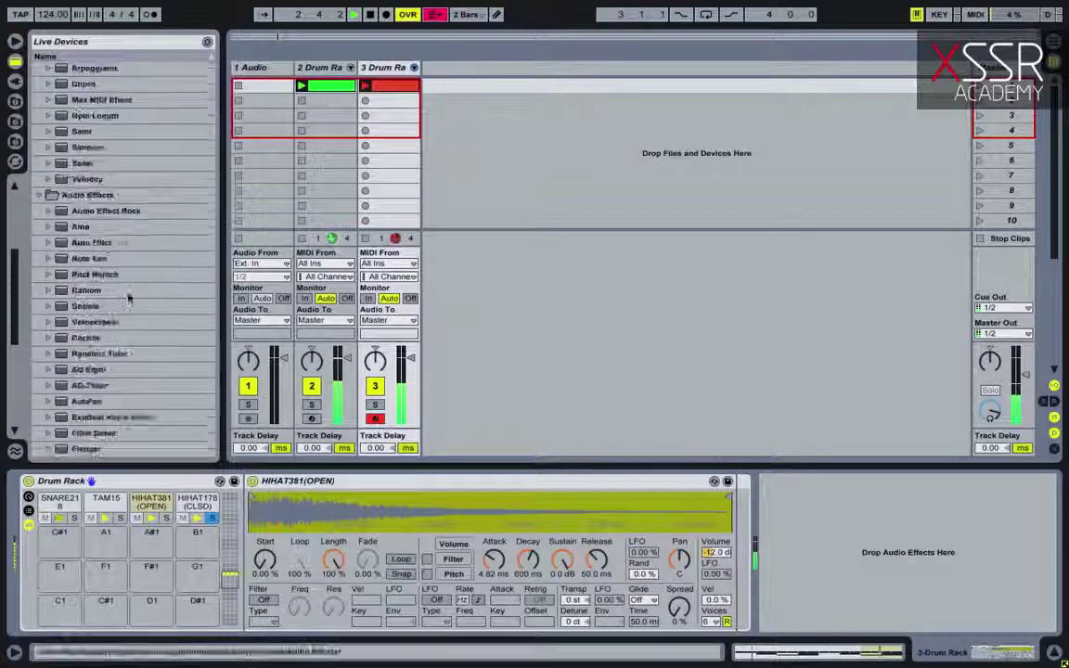
{"action": "left_click_drag", "start_coordinate": [87, 321], "coordinate": [204, 508]}
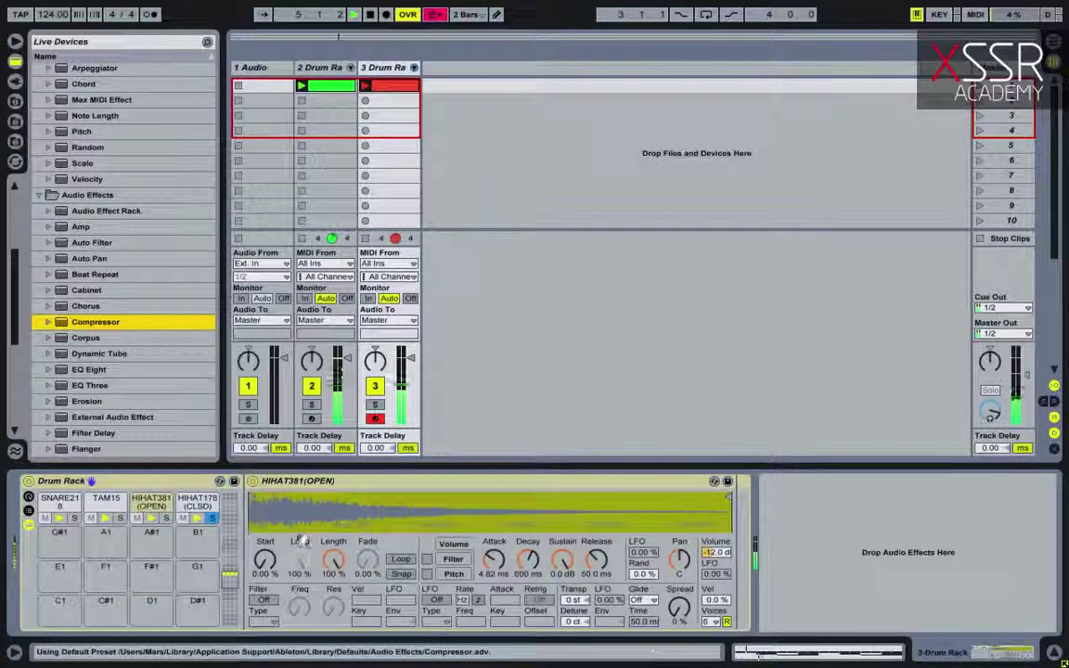
{"action": "left_click", "coordinate": [204, 505]}
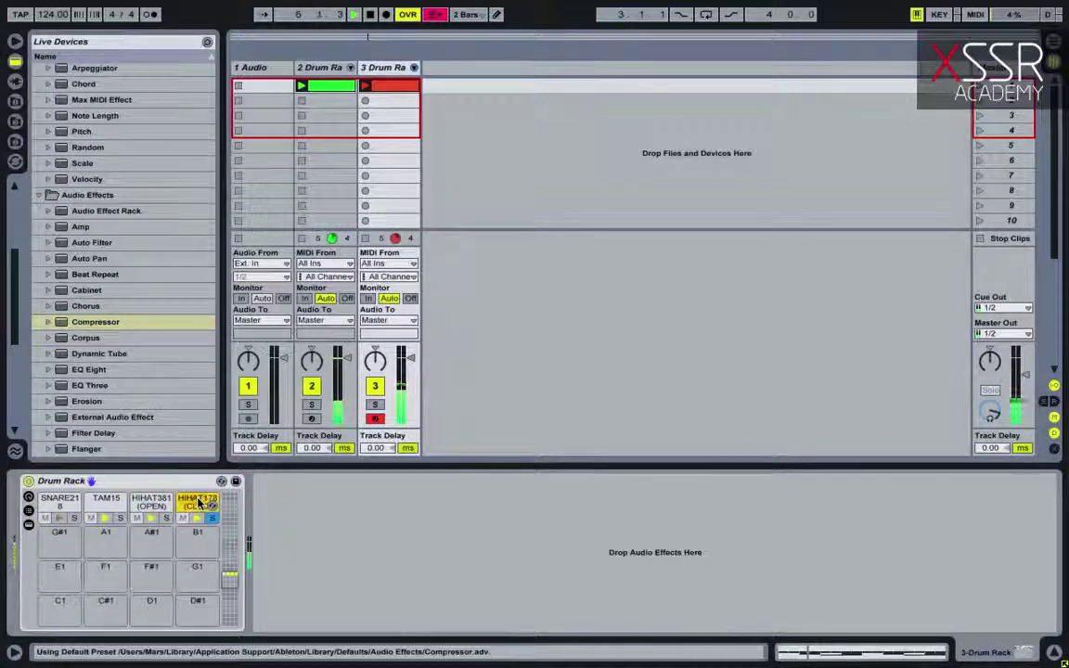
Enable the Compressor's sidechain and set 2-Drum Rack as its audio source.
{"action": "left_click", "coordinate": [759, 481]}
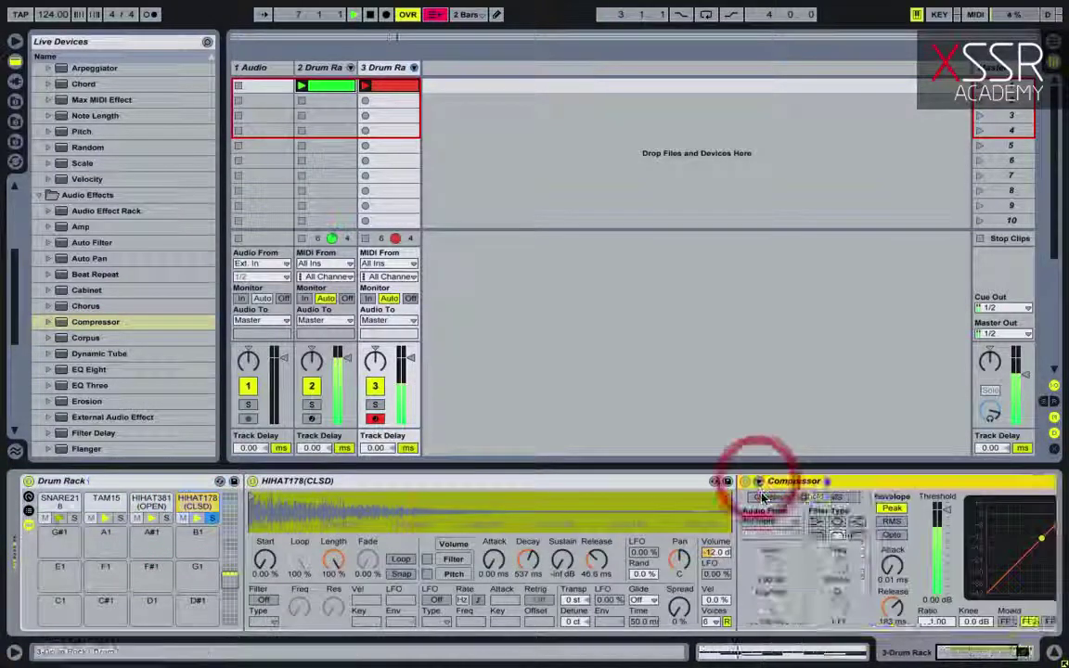
{"action": "left_click", "coordinate": [770, 496]}
{"action": "left_click", "coordinate": [769, 521]}
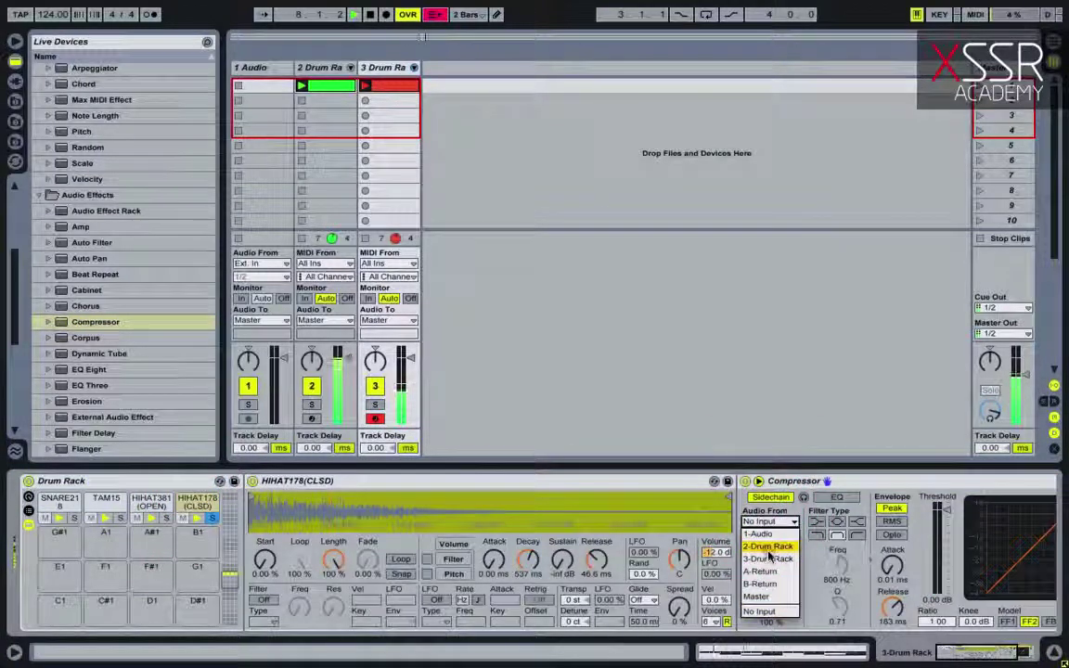
{"action": "left_click", "coordinate": [768, 547]}
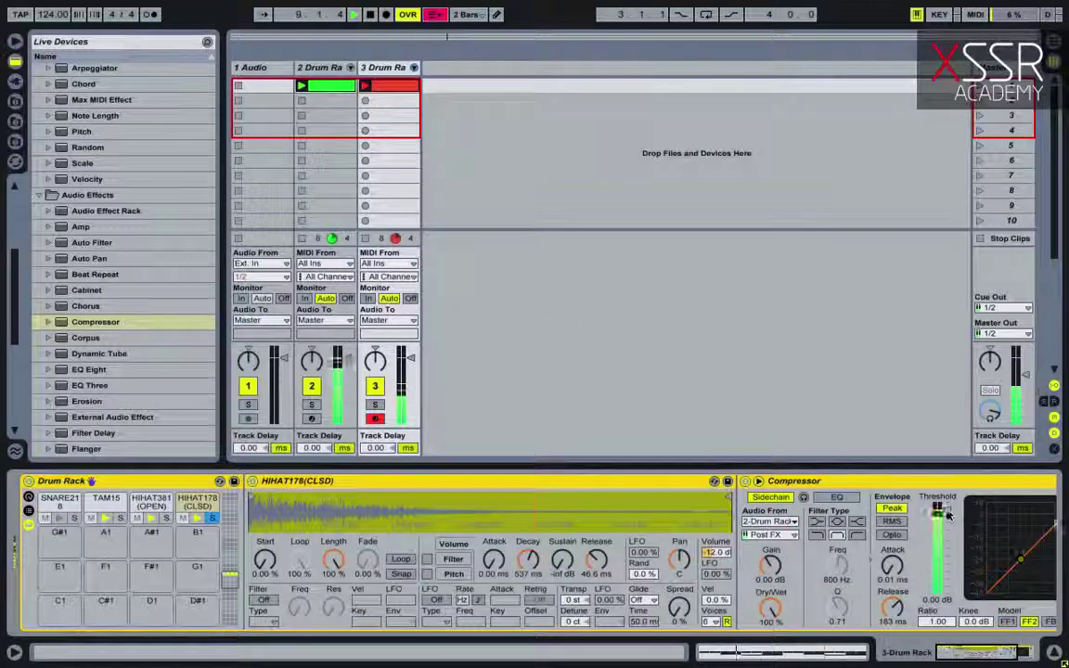
Set the Compressor's threshold to -20.2 dB and ratio to 5.12, and switch its model to FF1.
{"action": "left_click_drag", "start_coordinate": [949, 515], "coordinate": [948, 535]}
{"action": "left_click", "coordinate": [1018, 651]}
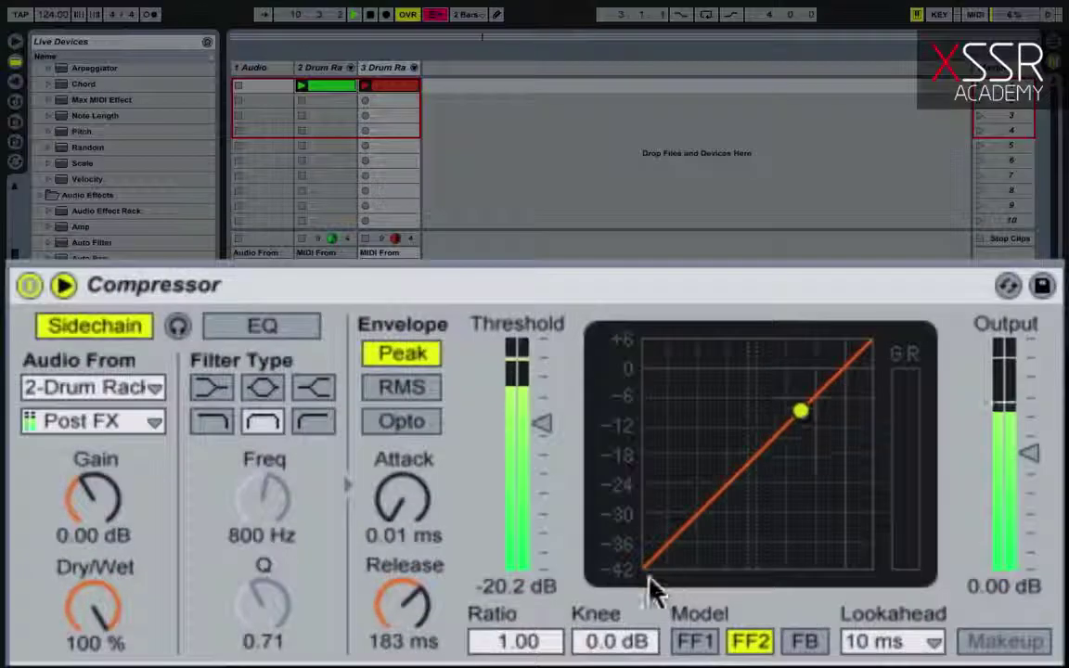
{"action": "left_click_drag", "start_coordinate": [541, 642], "coordinate": [541, 616]}
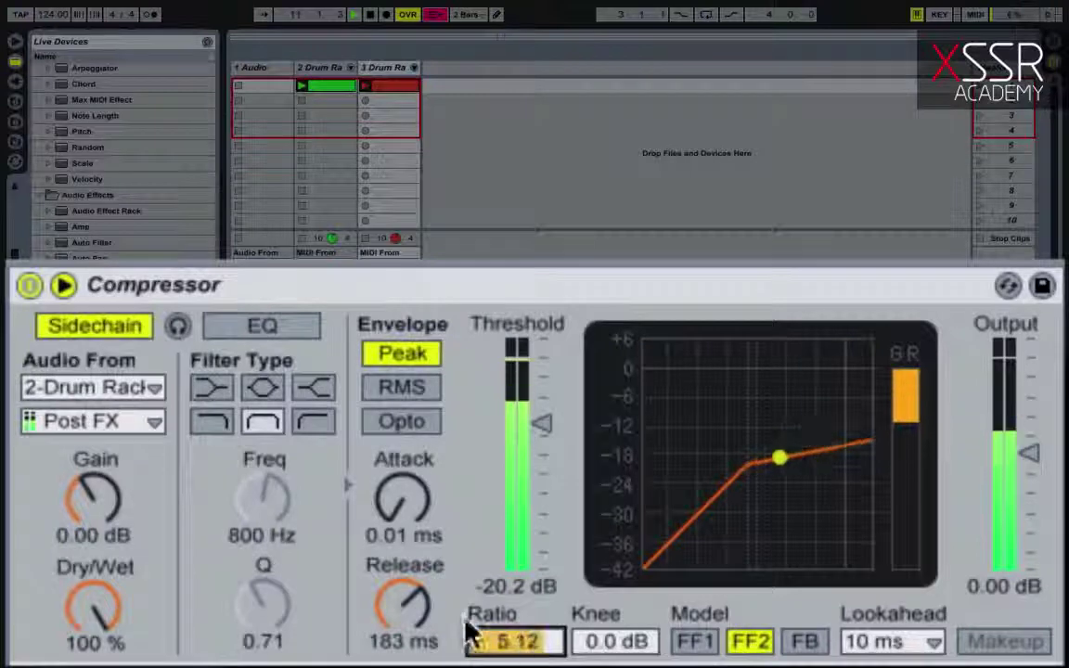
{"action": "left_click", "coordinate": [691, 641]}
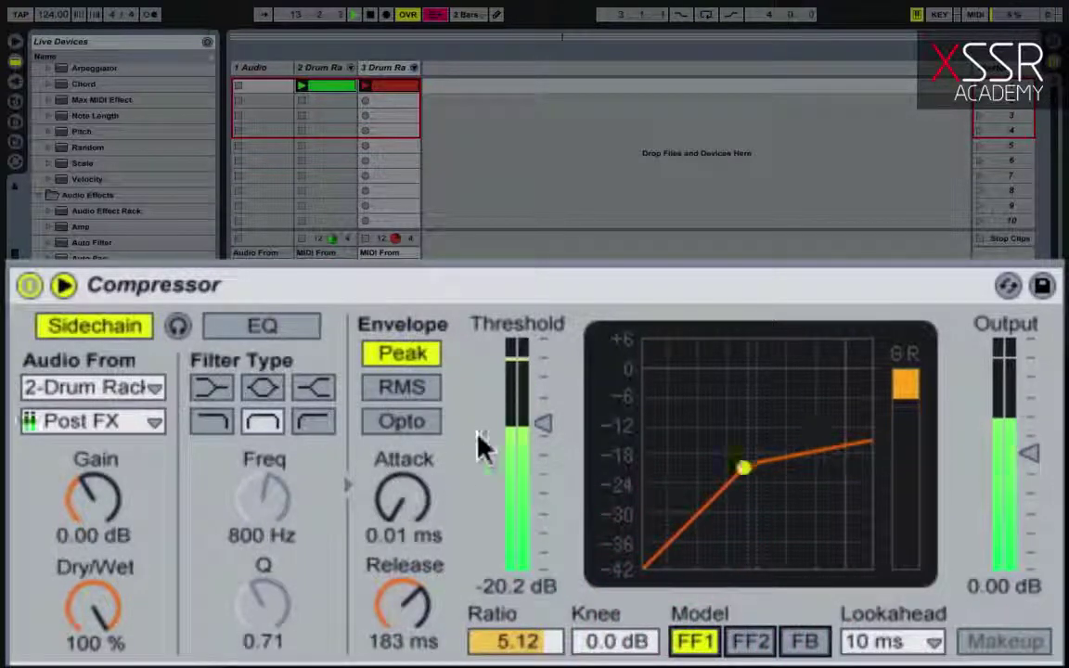
Refine the Compressor to a -14.9 dB threshold, 142 ms release and 6.10 ratio, and raise HIHAT178(CLSD)'s sample volume to -7.31 dB.
{"action": "left_click_drag", "start_coordinate": [535, 418], "coordinate": [536, 408]}
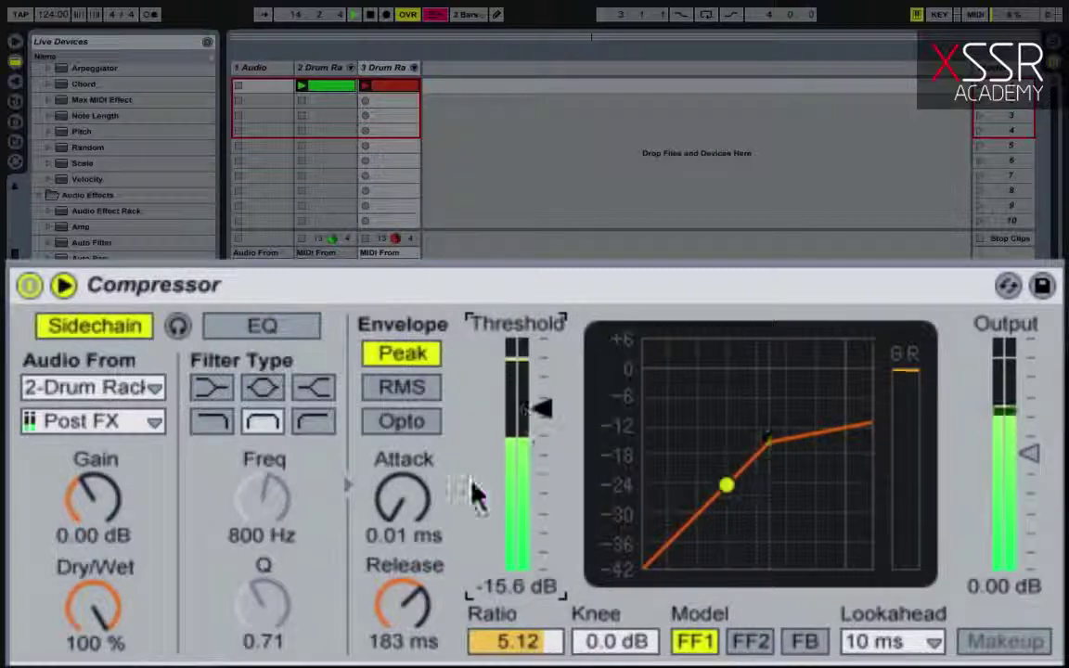
{"action": "left_click", "coordinate": [419, 598]}
{"action": "left_click_drag", "start_coordinate": [418, 598], "coordinate": [418, 617]}
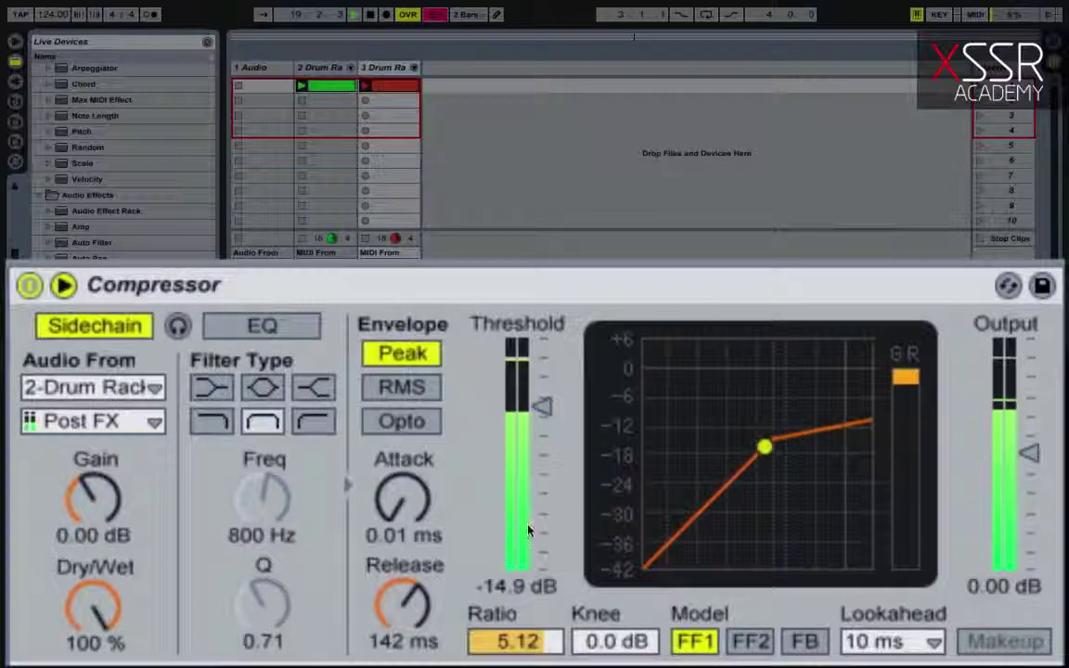
{"action": "left_click", "coordinate": [478, 626]}
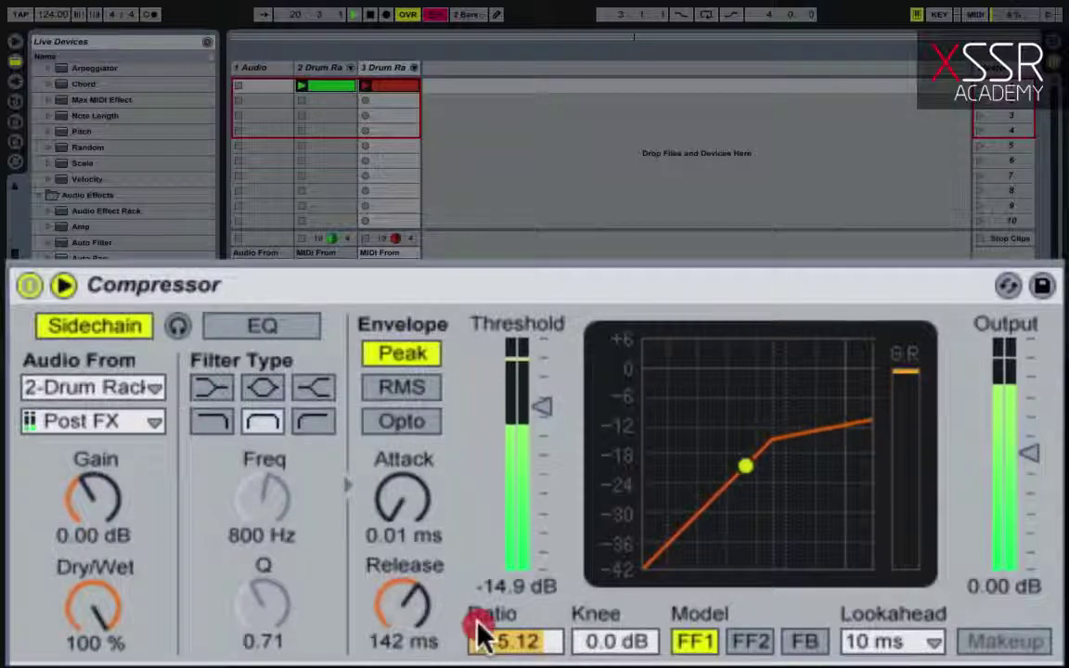
{"action": "left_click_drag", "start_coordinate": [480, 627], "coordinate": [479, 584]}
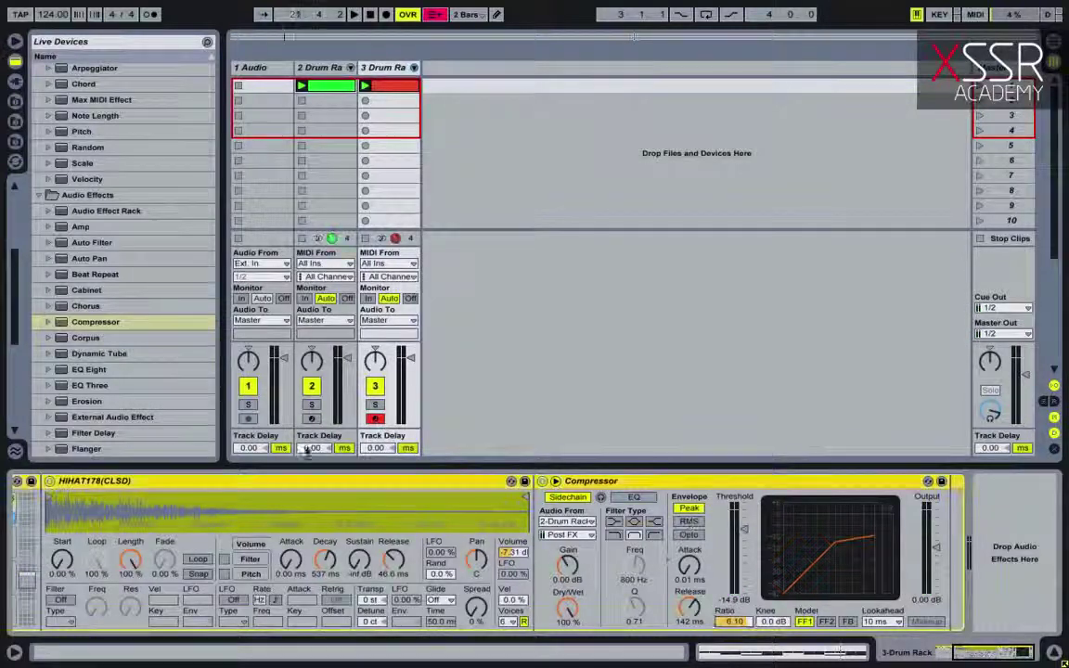
Load HIHAT310(CLSD).wav from the sample folder onto the Drum Rack's G#1 pad.
{"action": "scroll", "coordinate": [229, 570], "scroll_direction": "left", "scroll_amount": 3}
{"action": "scroll", "coordinate": [133, 334], "scroll_direction": "up", "scroll_amount": 2}
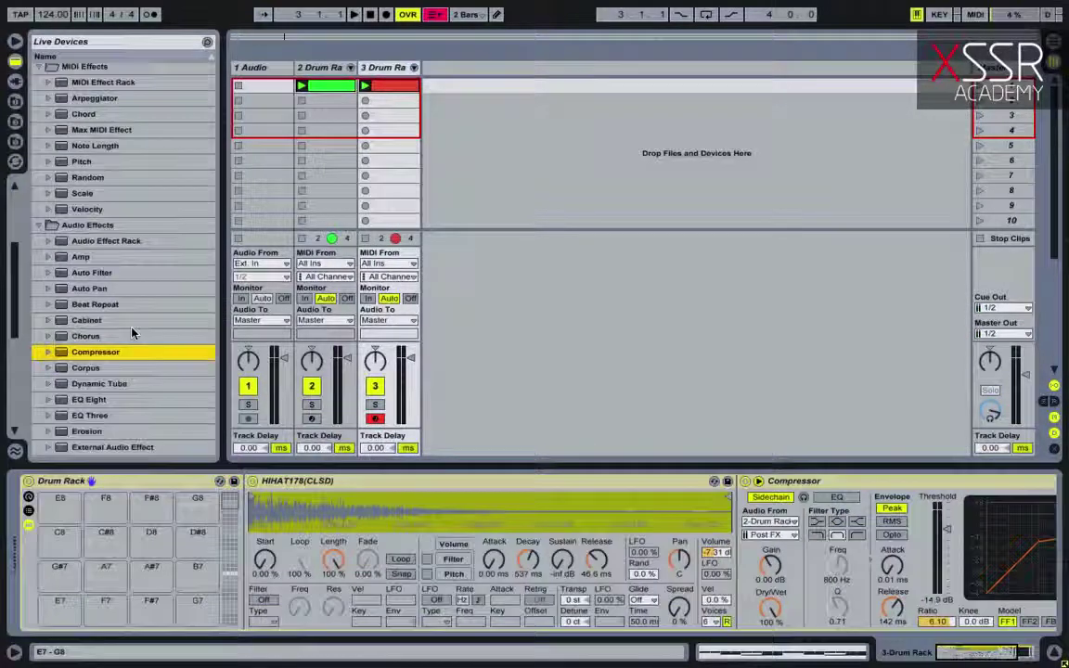
{"action": "left_click", "coordinate": [228, 578]}
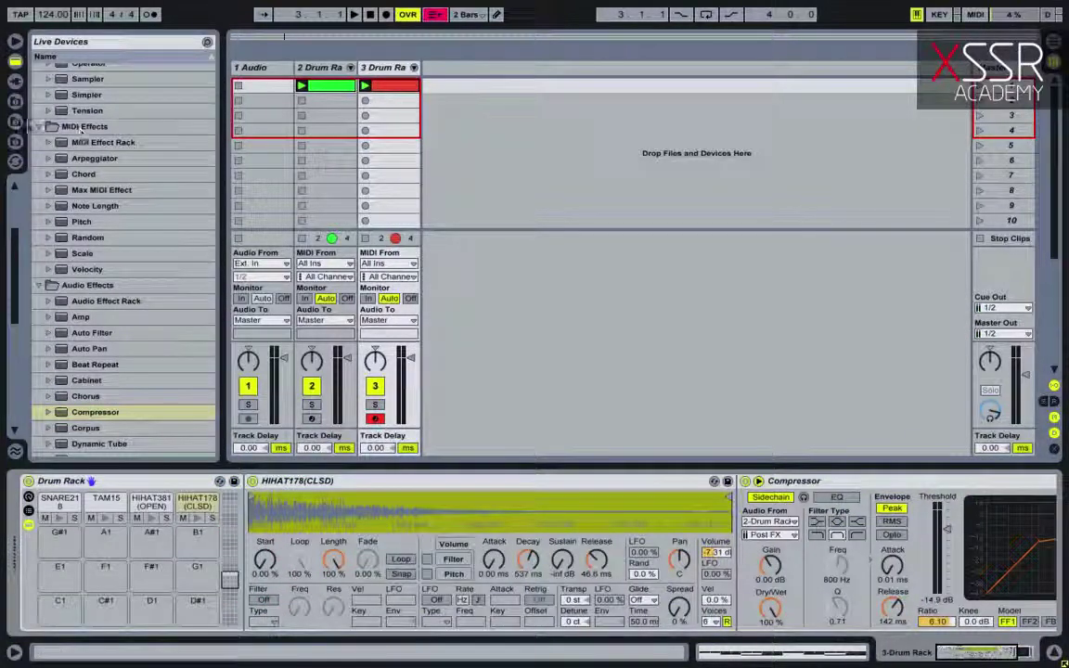
{"action": "left_click", "coordinate": [14, 141]}
{"action": "left_click", "coordinate": [108, 146]}
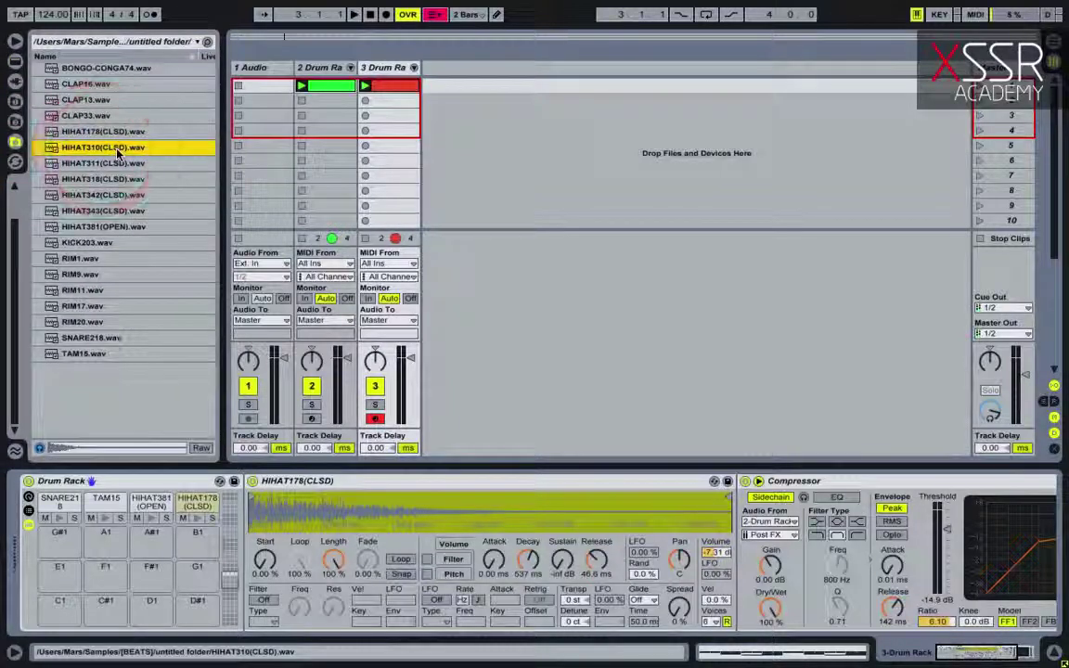
{"action": "left_click_drag", "start_coordinate": [117, 151], "coordinate": [63, 543]}
Add HIHAT310(CLSD) sixteenth notes at 1.1.3 and 1.2.4 in track 3's clip and play the loop.
{"action": "double_click", "coordinate": [401, 86]}
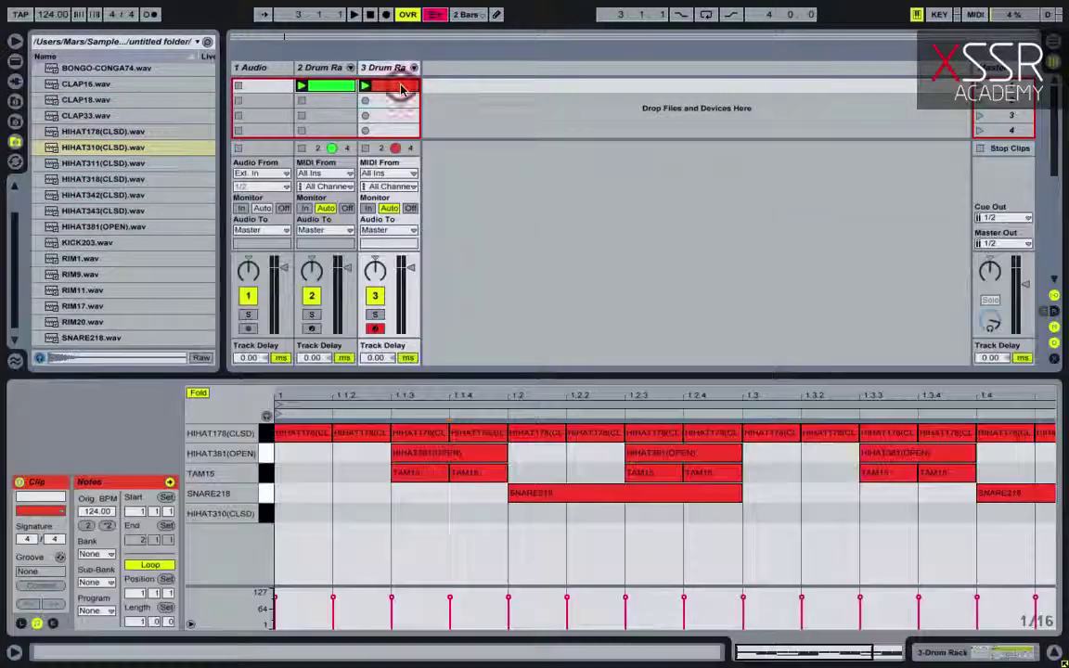
{"action": "double_click", "coordinate": [420, 512]}
{"action": "double_click", "coordinate": [692, 513]}
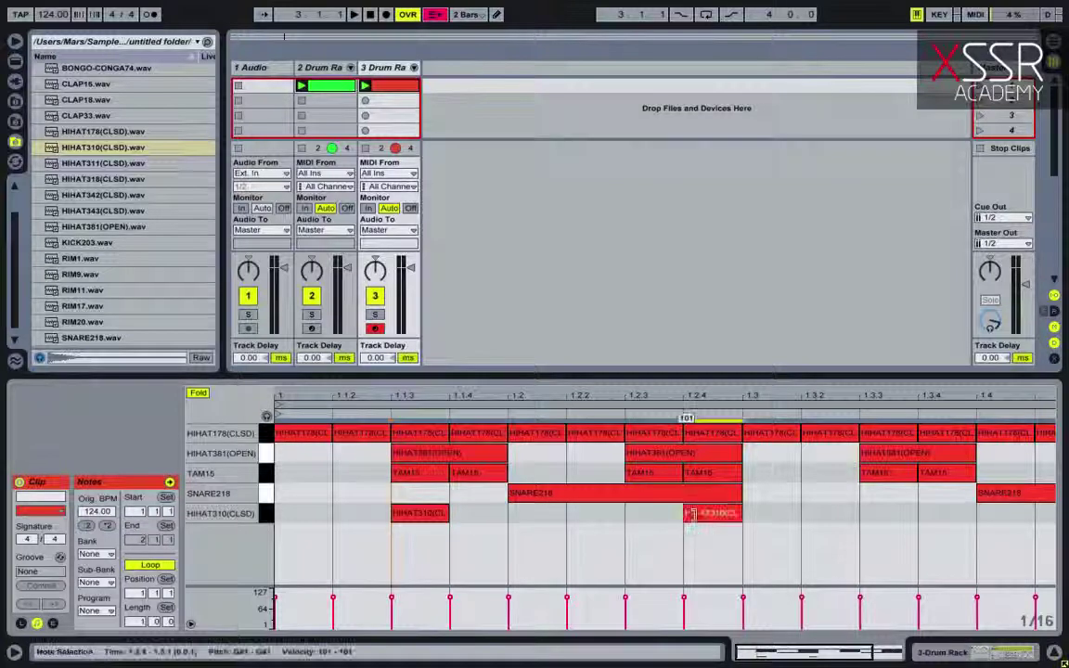
{"action": "key", "text": "space"}
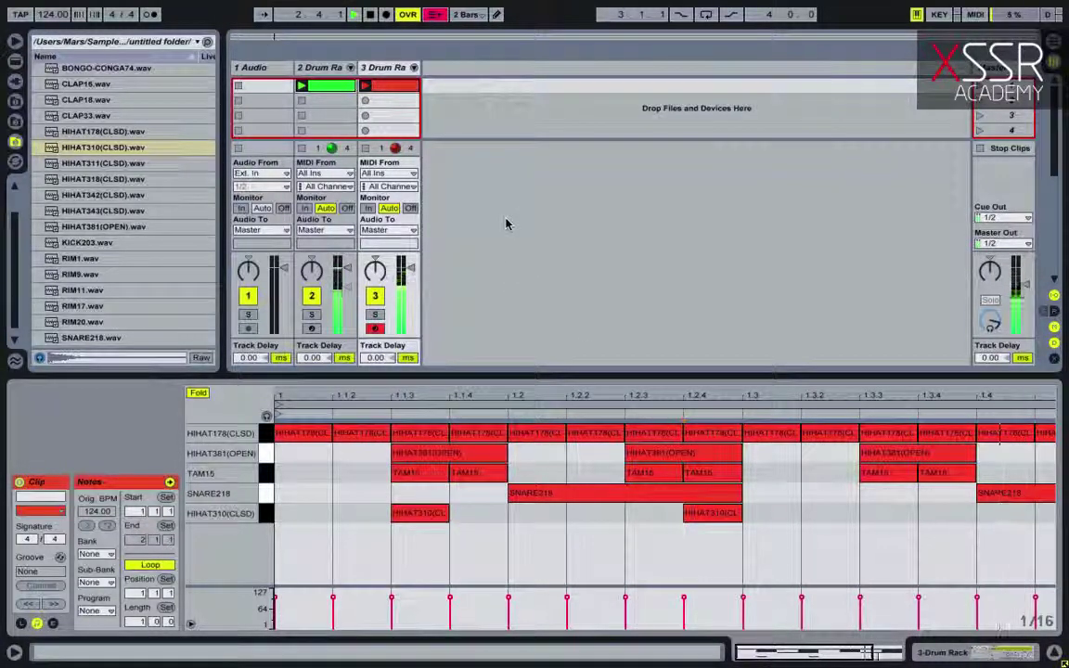
Unfold track 3's Drum Rack chains in the mixer and raise HIHAT310(CLSD)'s sample volume to -5.62 dB.
{"action": "left_click", "coordinate": [414, 68]}
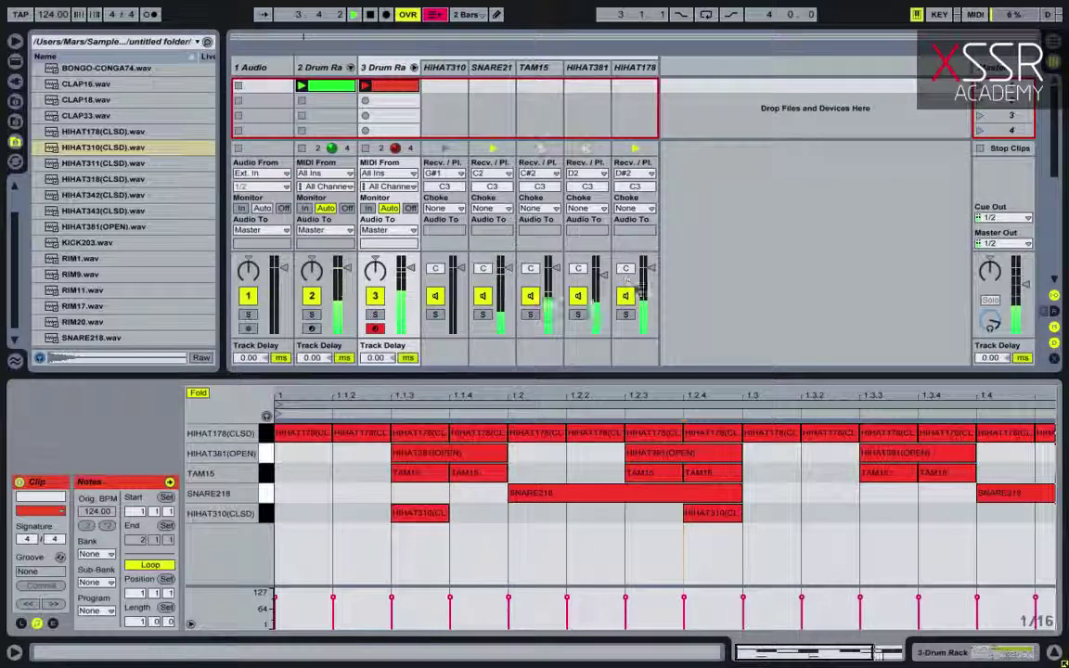
{"action": "left_click", "coordinate": [630, 71]}
{"action": "left_click", "coordinate": [587, 69]}
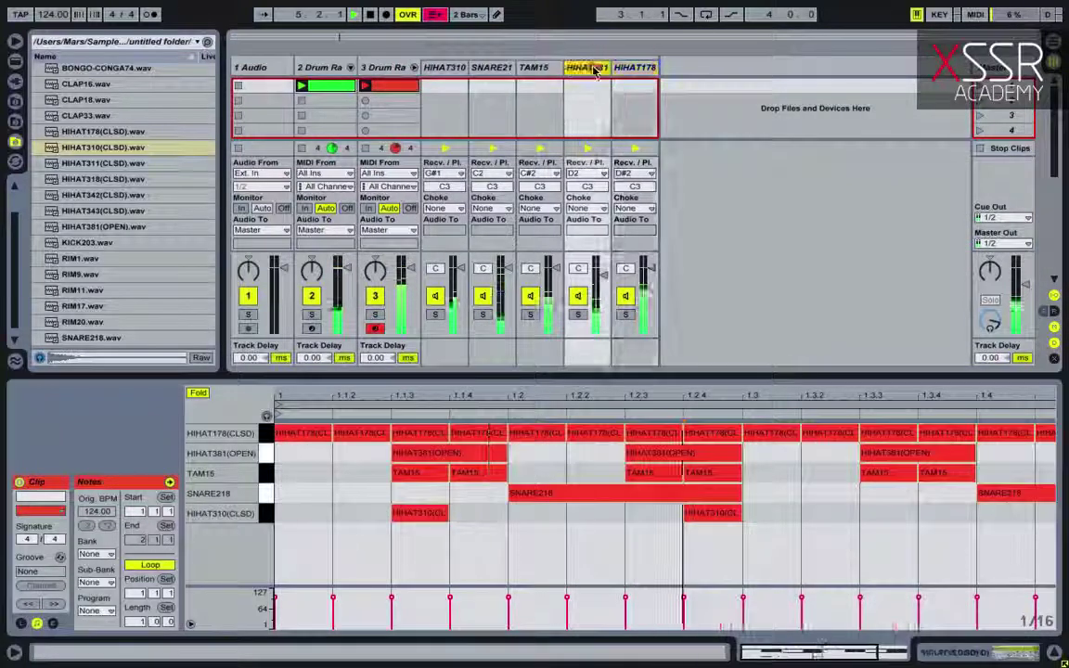
{"action": "left_click", "coordinate": [452, 72]}
{"action": "double_click", "coordinate": [450, 69]}
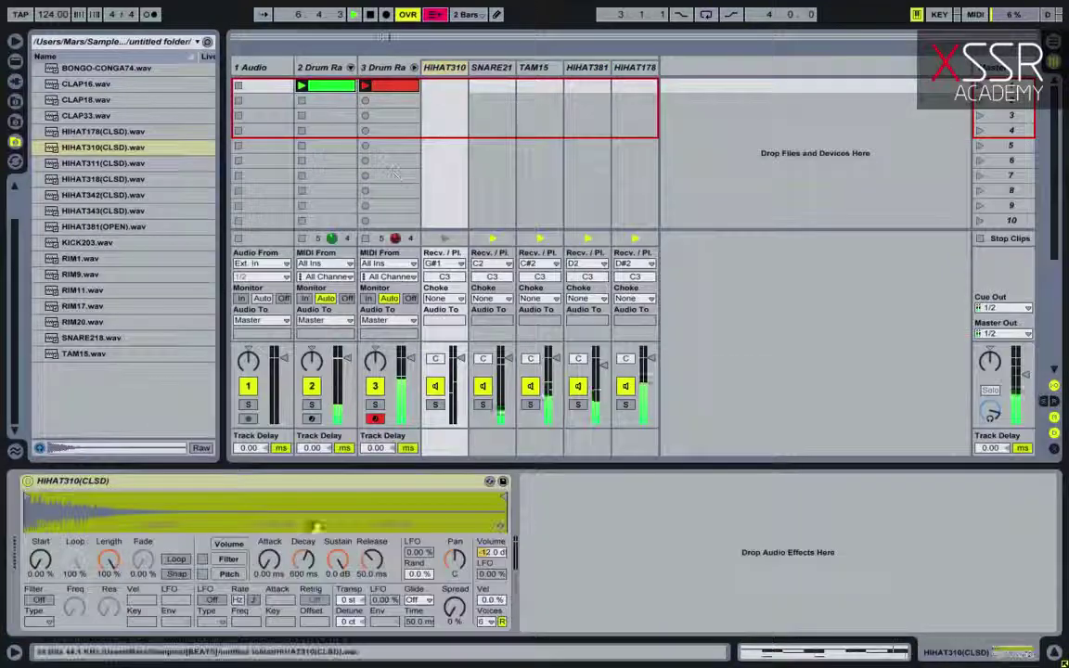
{"action": "mouse_move", "coordinate": [487, 553]}
{"action": "left_mouse_down"}
{"action": "mouse_move", "coordinate": [487, 531]}
{"action": "mouse_move", "coordinate": [489, 568]}
{"action": "left_mouse_up"}
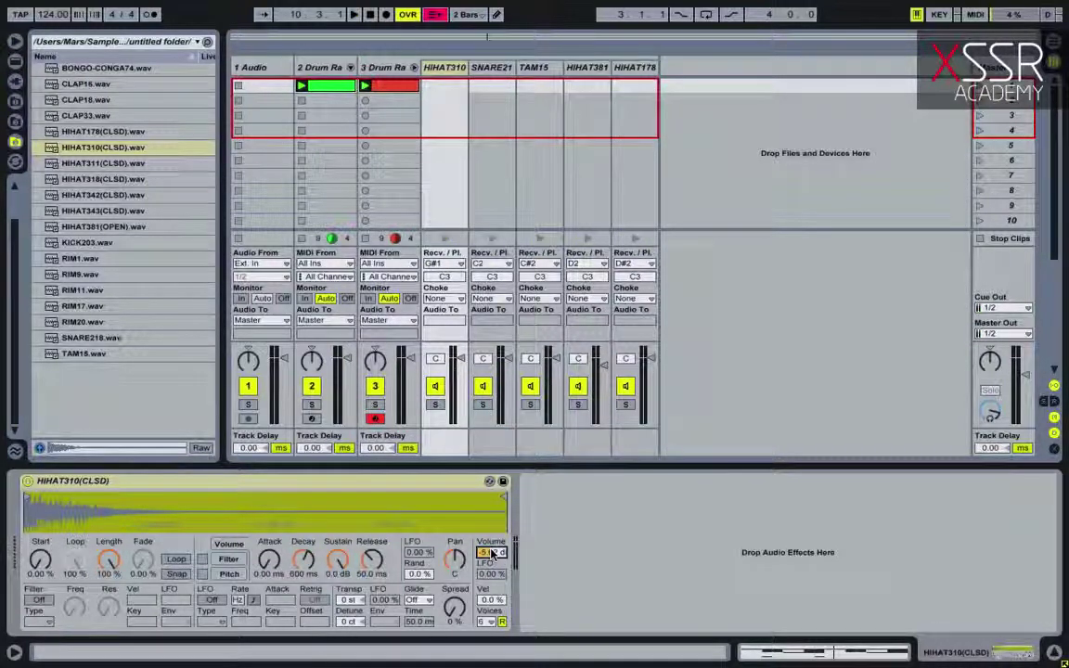
Load CLAP16.wav, CLAP18.wav and CLAP33.wav from the sample folder onto the A1, A#1 and B1 pads of track 3's Drum Rack.
{"action": "left_click", "coordinate": [383, 68]}
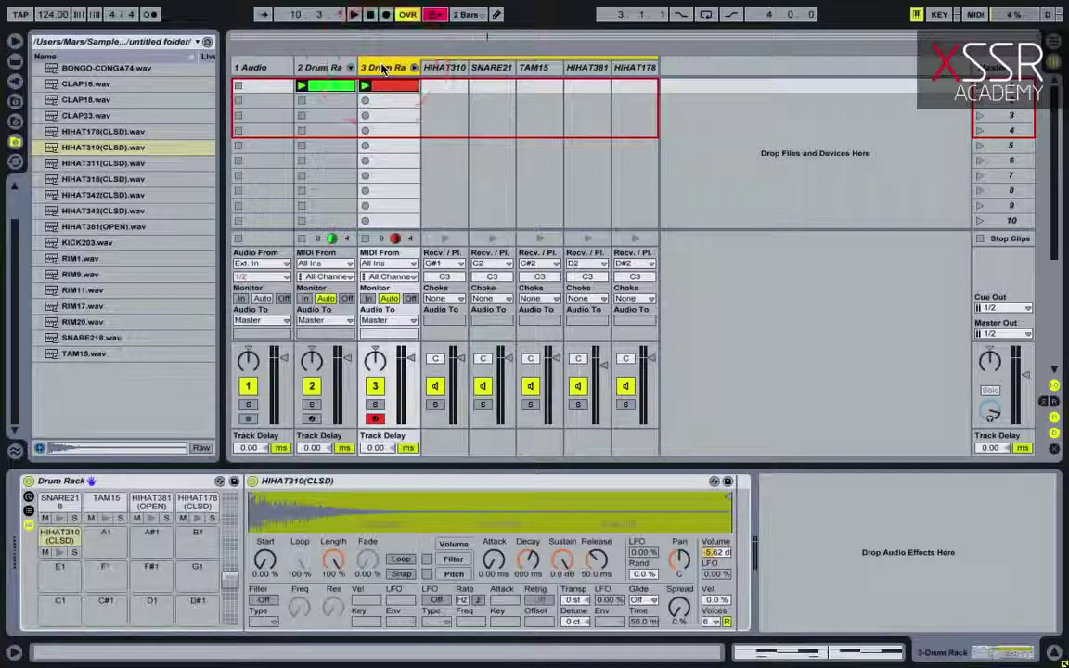
{"action": "left_click", "coordinate": [87, 85]}
{"action": "left_click", "coordinate": [80, 99]}
{"action": "left_click", "coordinate": [90, 115]}
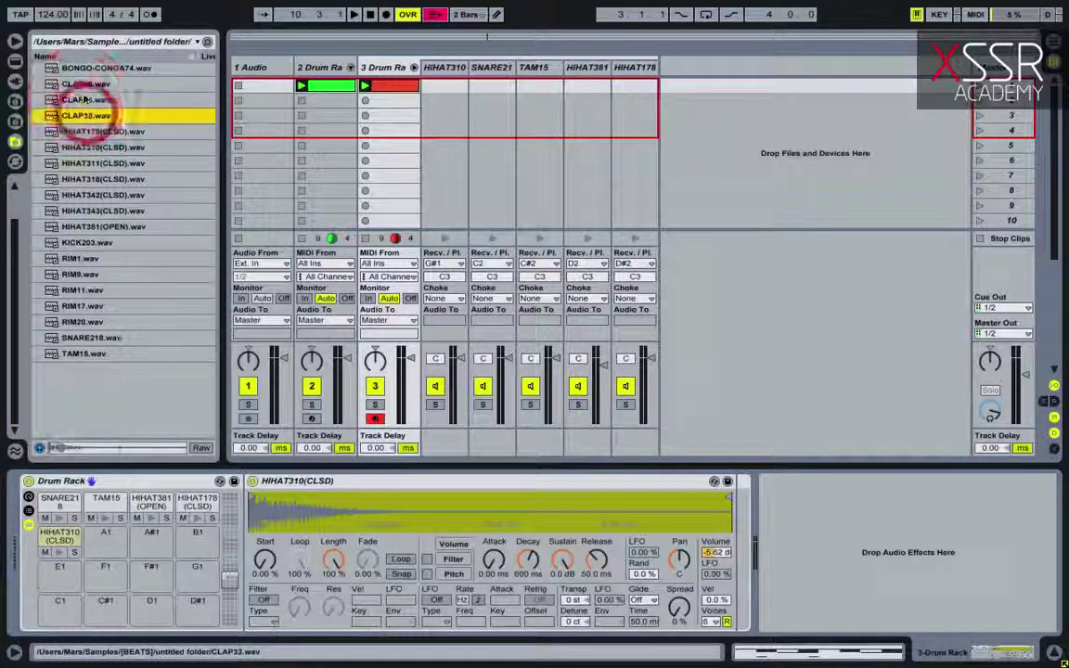
{"action": "left_click", "coordinate": [84, 85]}
{"action": "left_click_drag", "start_coordinate": [172, 308], "coordinate": [107, 539]}
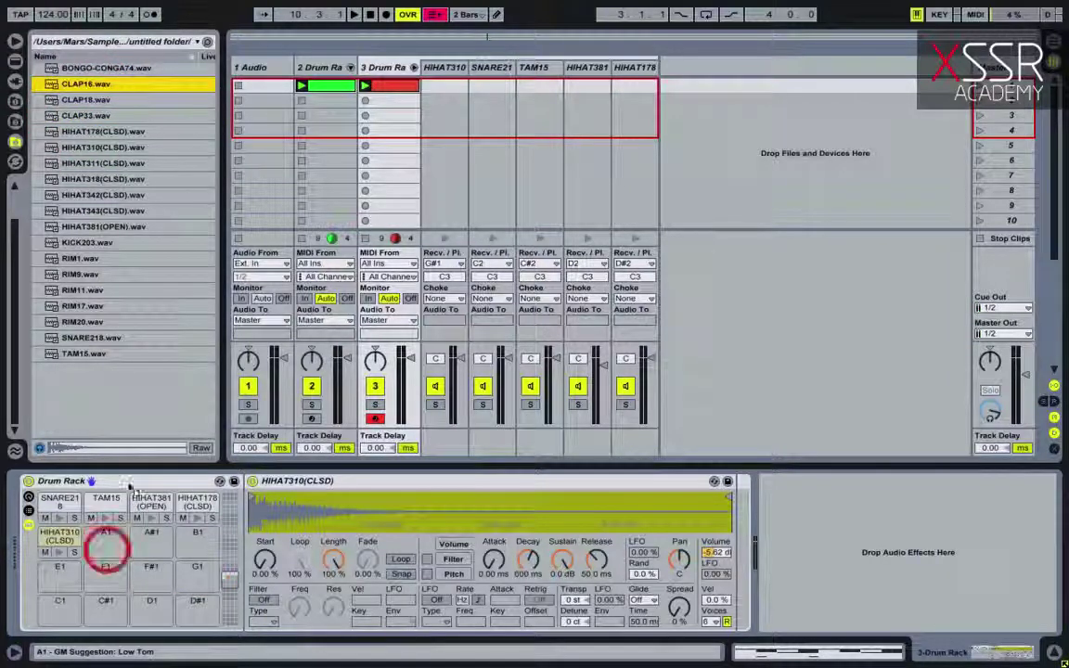
{"action": "left_click", "coordinate": [85, 100]}
{"action": "left_click_drag", "start_coordinate": [85, 104], "coordinate": [151, 527]}
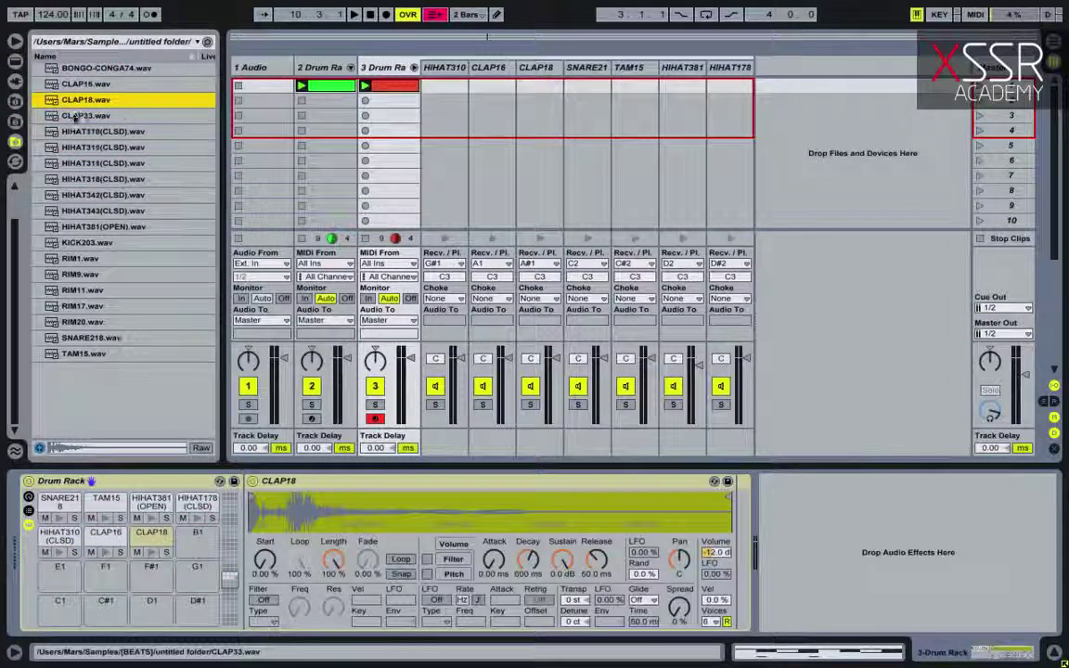
{"action": "left_click", "coordinate": [85, 116]}
{"action": "left_click_drag", "start_coordinate": [146, 424], "coordinate": [192, 537]}
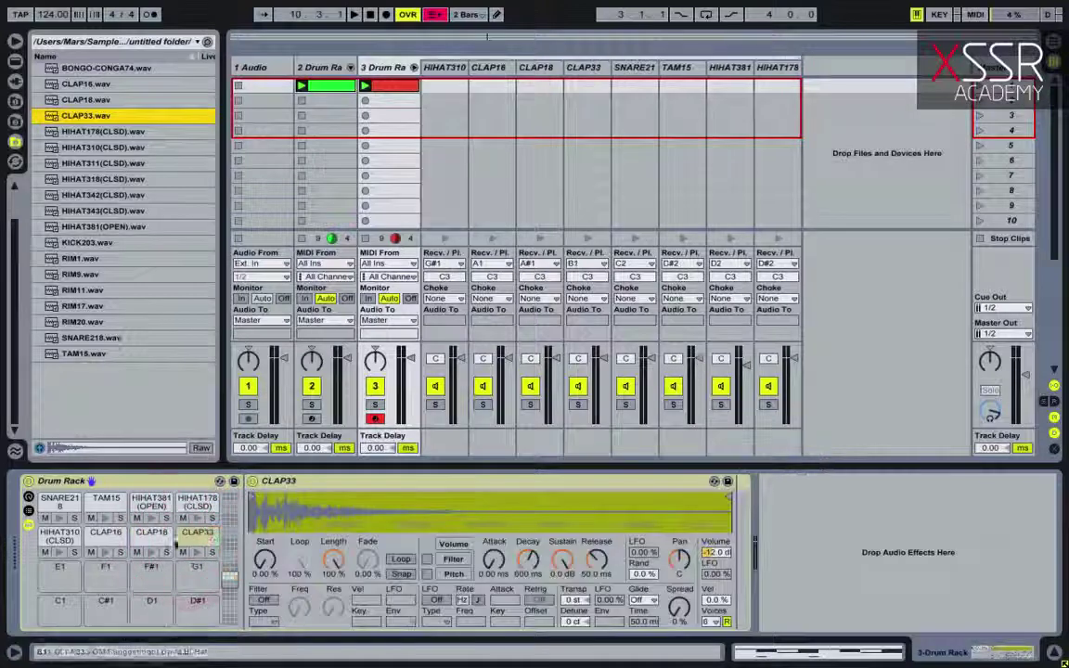
Preview the three clap pads and raise CLAP33's sample volume to about -3 dB.
{"action": "left_click", "coordinate": [105, 554]}
{"action": "left_click", "coordinate": [138, 553]}
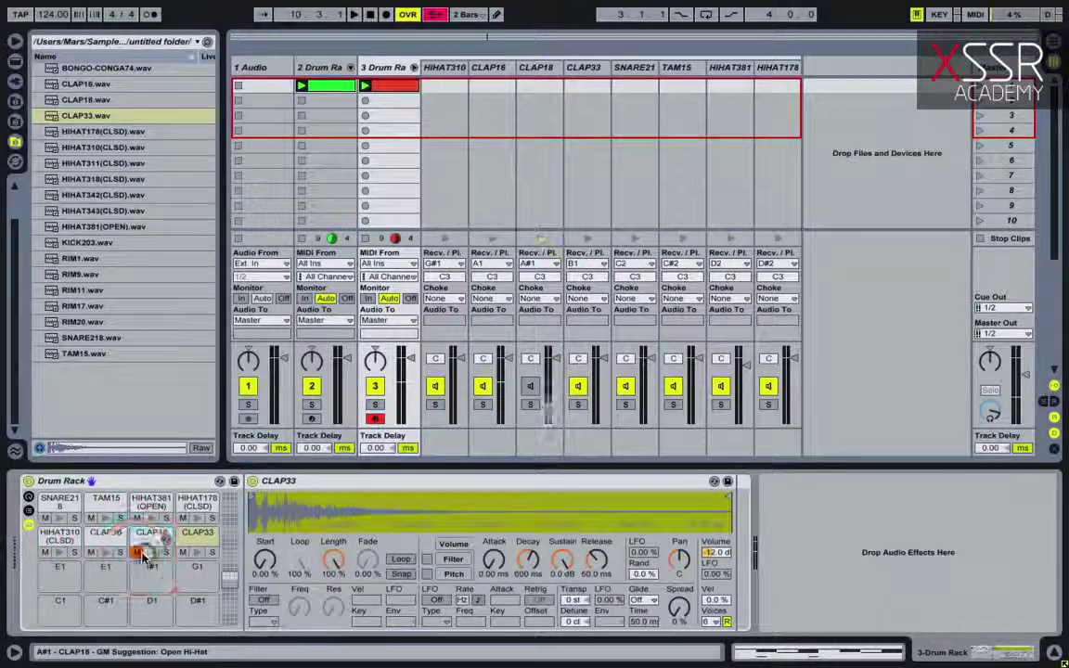
{"action": "left_click", "coordinate": [137, 554]}
{"action": "left_click", "coordinate": [151, 553]}
{"action": "left_click", "coordinate": [198, 553]}
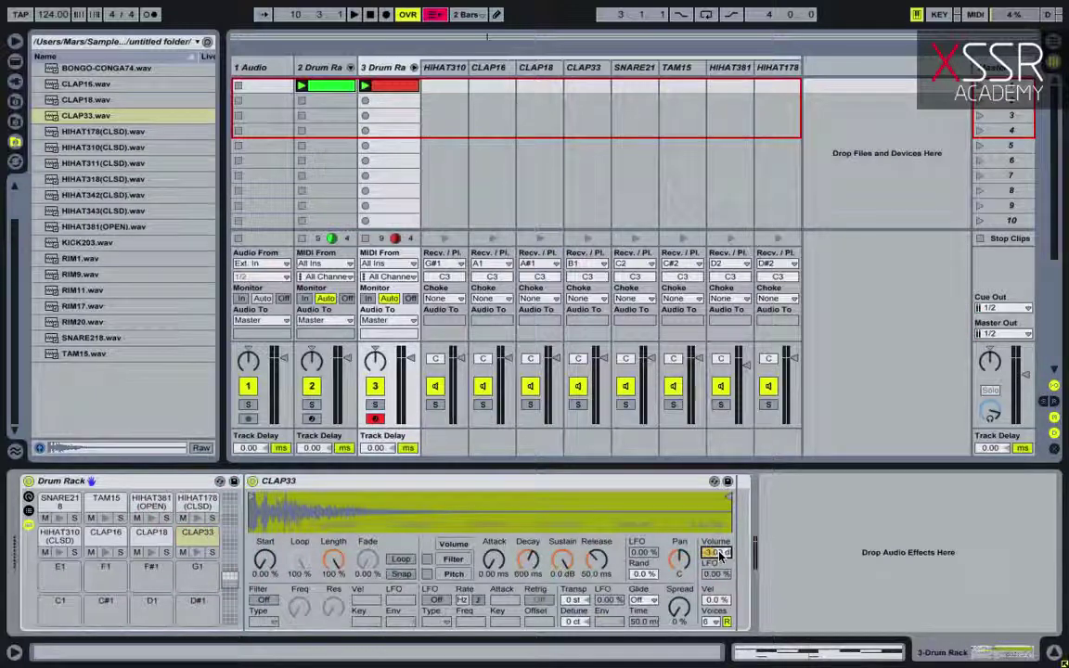
{"action": "left_click", "coordinate": [138, 536]}
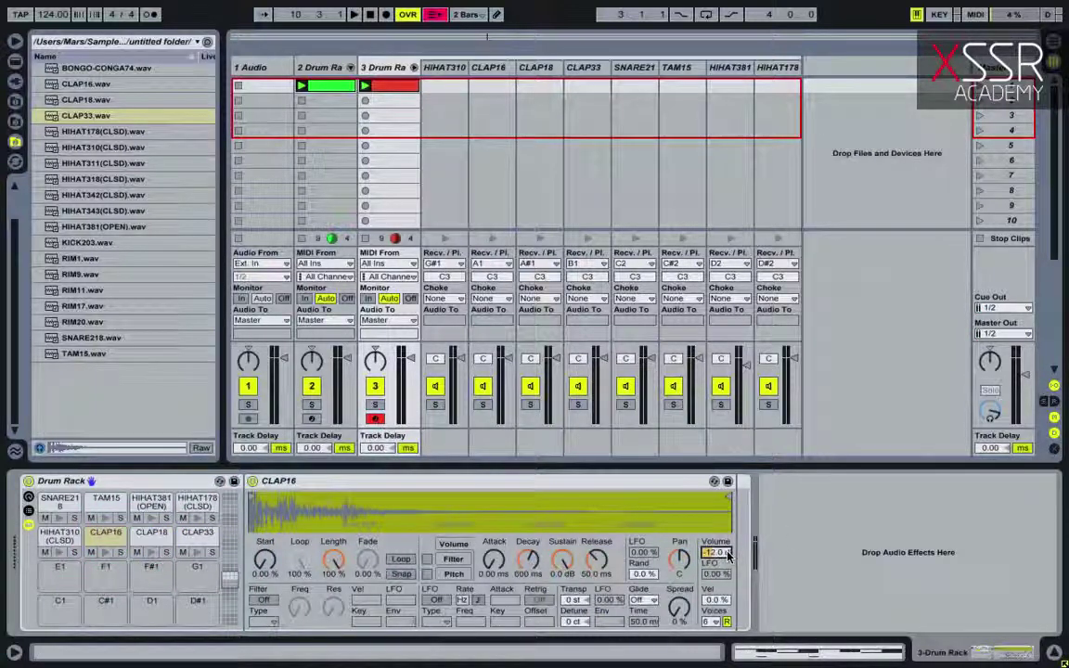
Add eighth notes for CLAP33, CLAP18 and CLAP16 at beat 1.2 in track 3's clip.
{"action": "double_click", "coordinate": [381, 85]}
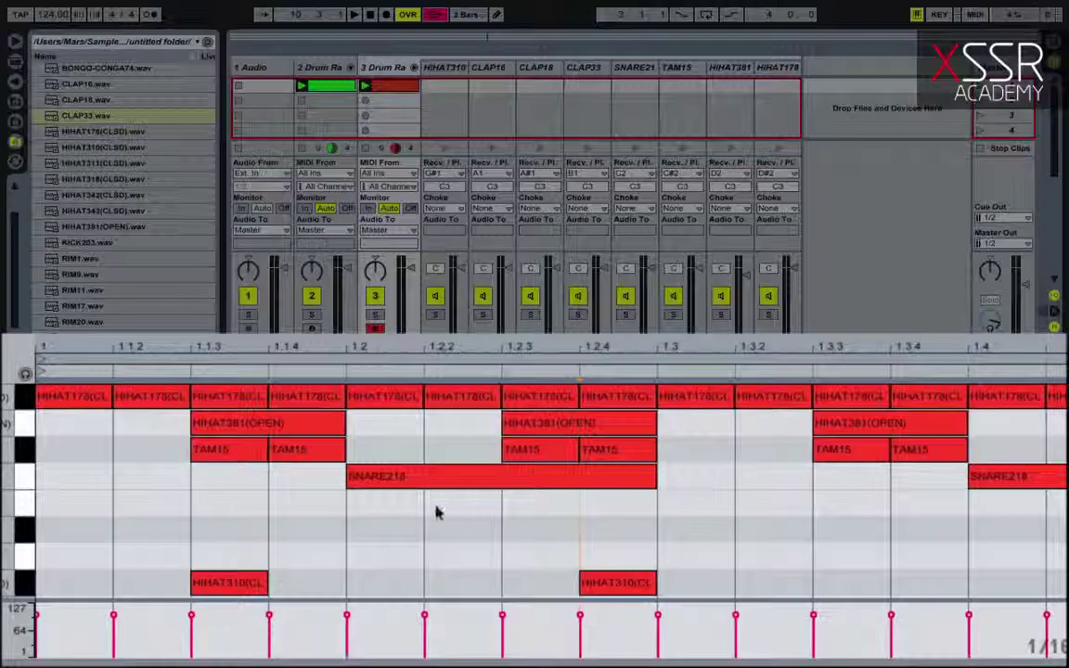
{"action": "double_click", "coordinate": [394, 506]}
{"action": "left_click_drag", "start_coordinate": [424, 502], "coordinate": [501, 502]}
{"action": "left_click_drag", "start_coordinate": [469, 503], "coordinate": [477, 565], "text": "alt"}
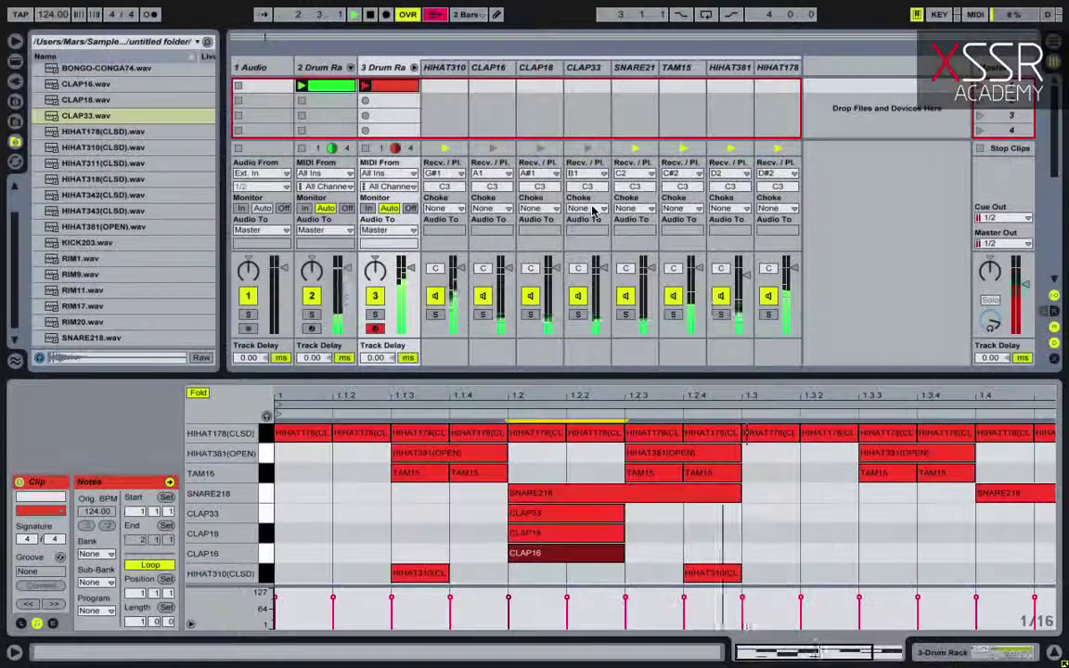
Play the loop and solo the SNARE218, CLAP33, CLAP18 and CLAP16 chains together.
{"action": "left_click", "coordinate": [625, 315]}
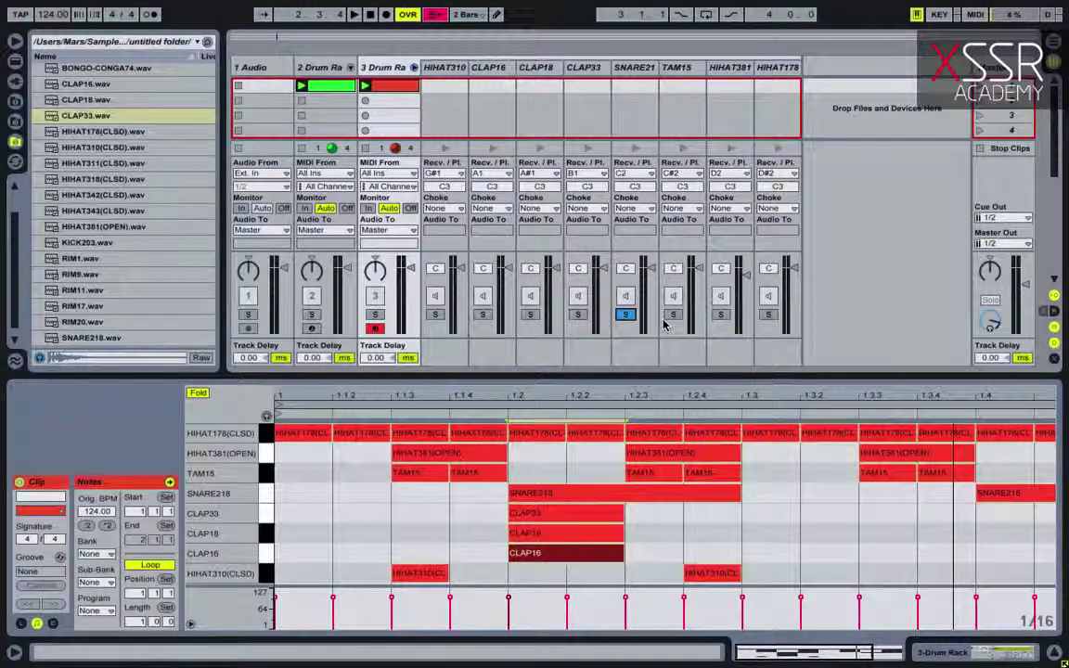
{"action": "left_click", "coordinate": [577, 314]}
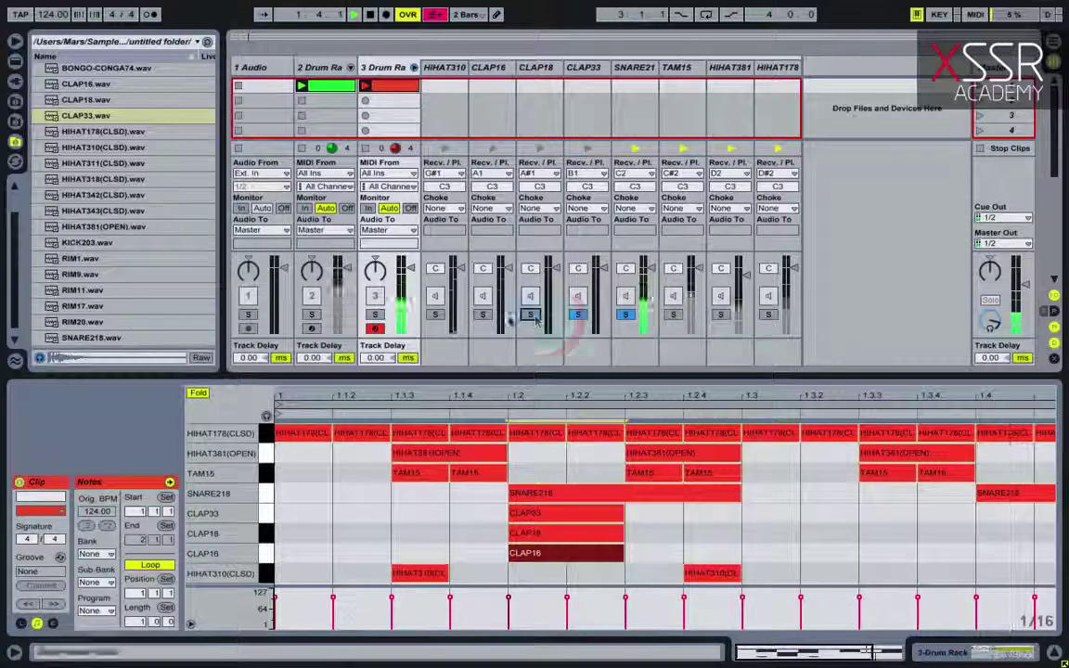
{"action": "left_click", "coordinate": [484, 315]}
Turn off the grid, shift SNARE218 and CLAP16 slightly before 1.2 and CLAP18 and CLAP33 slightly after it, soloing track 2 to compare with the kick.
{"action": "left_click", "coordinate": [553, 493]}
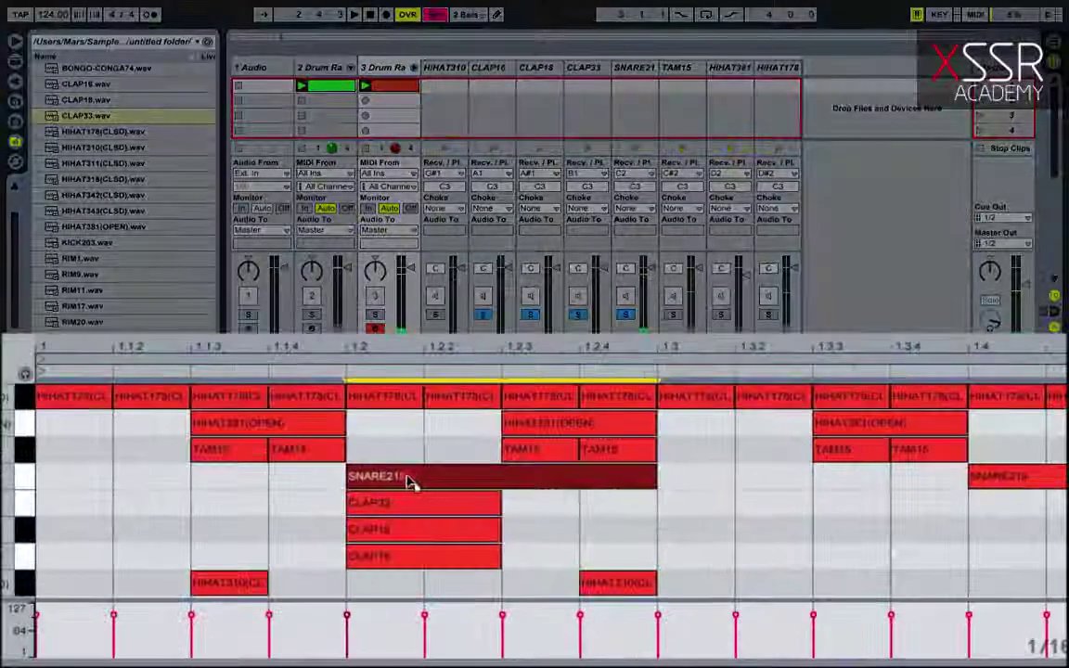
{"action": "left_click_drag", "start_coordinate": [407, 477], "coordinate": [403, 478]}
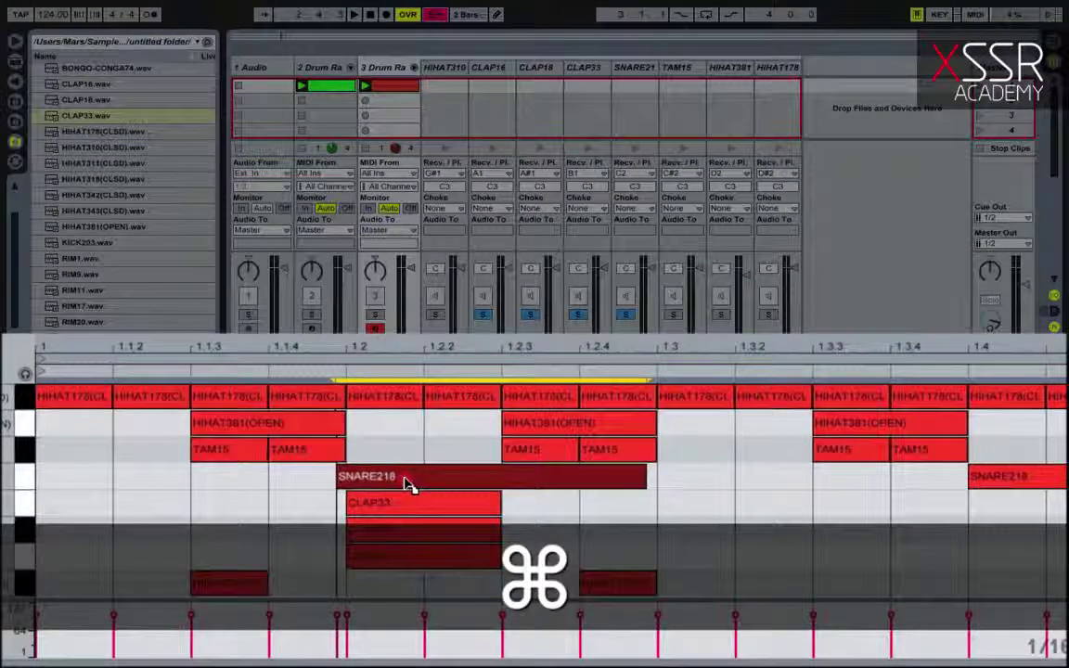
{"action": "key", "text": "super+4"}
{"action": "left_click", "coordinate": [410, 503]}
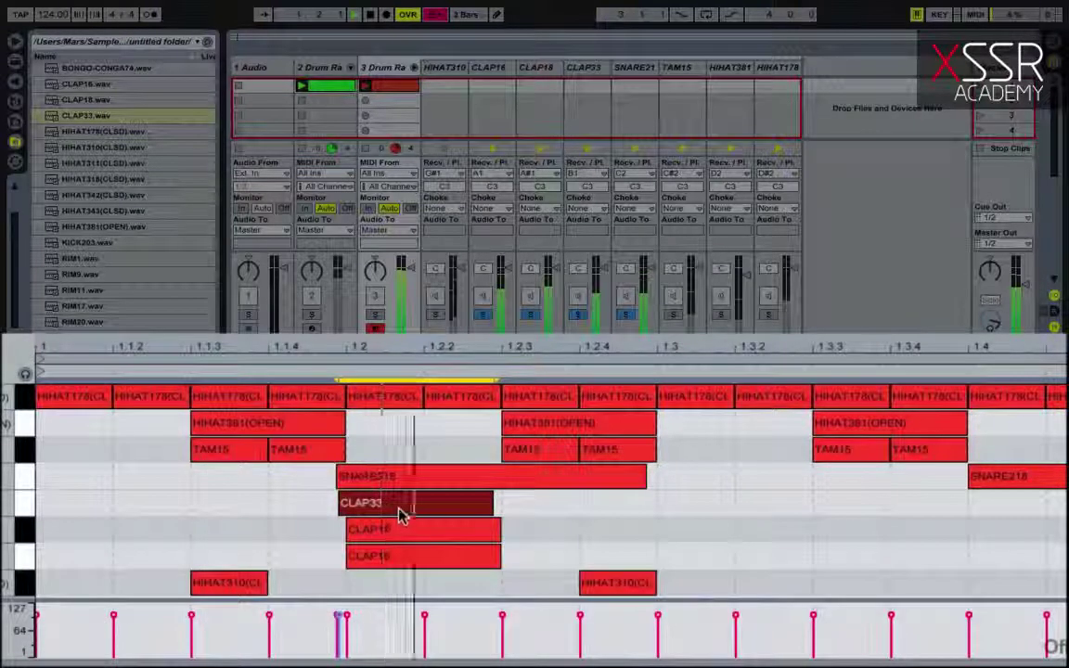
{"action": "left_click_drag", "start_coordinate": [405, 508], "coordinate": [390, 563]}
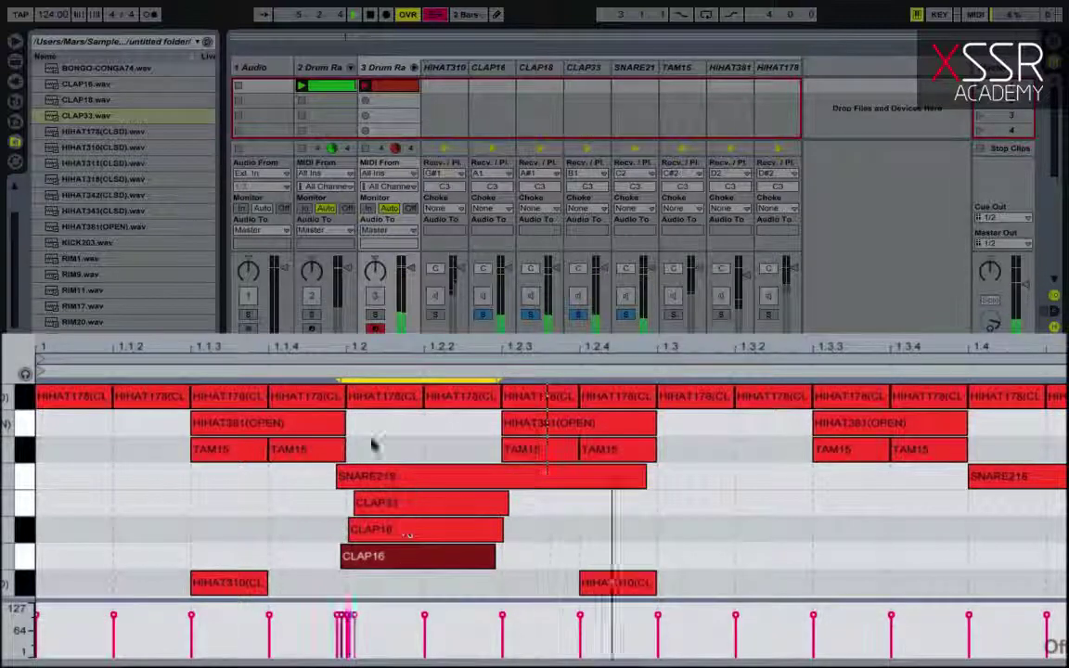
{"action": "left_click", "coordinate": [313, 316]}
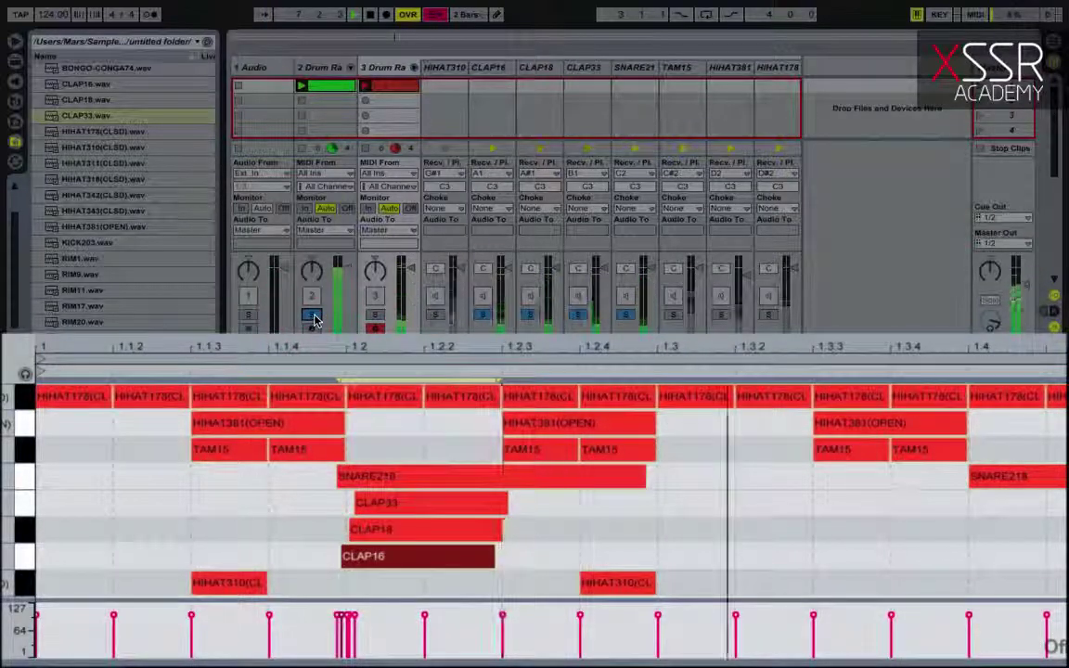
{"action": "left_click_drag", "start_coordinate": [374, 467], "coordinate": [392, 476]}
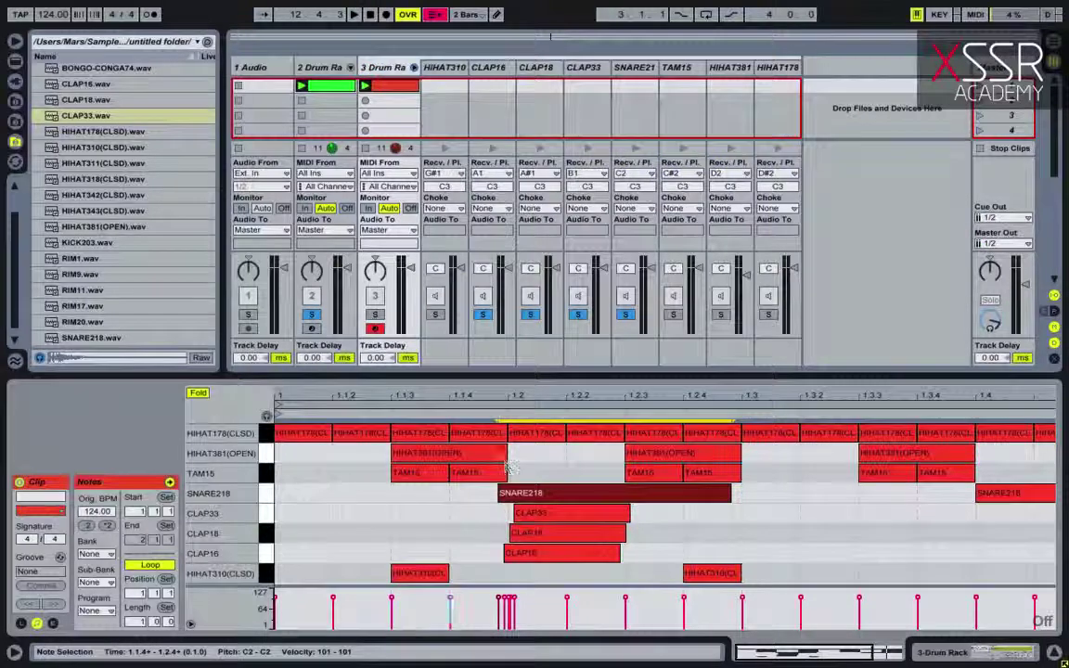
Restore the 1/16 grid and copy the staggered snare and clap notes from beat 1.2 to beat 1.4.
{"action": "key", "text": "super+4"}
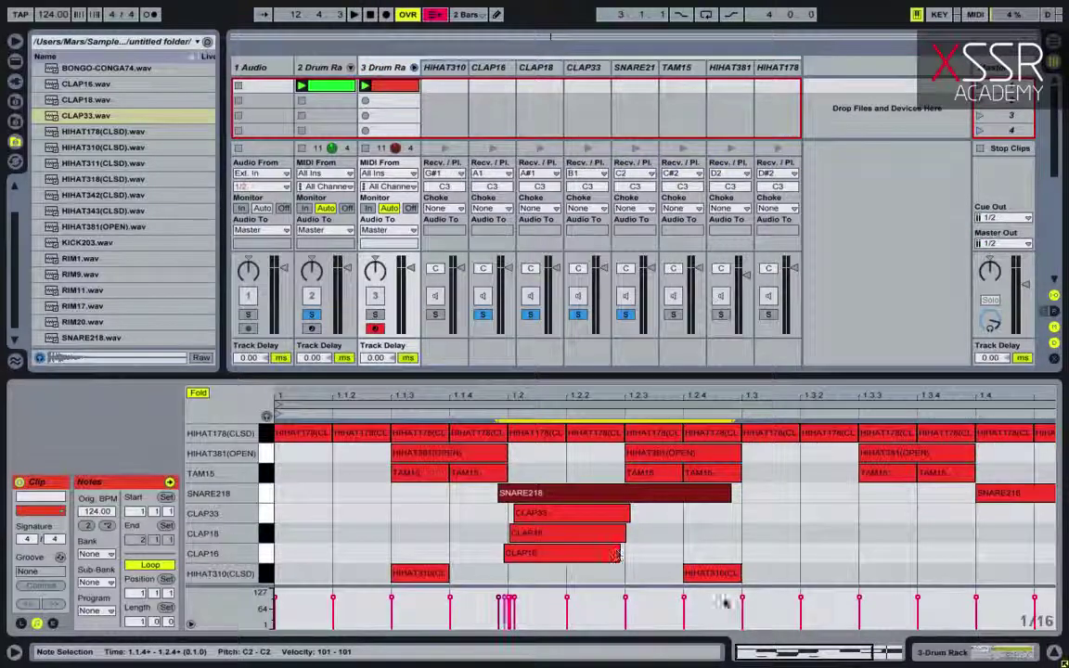
{"action": "key", "text": "minus"}
{"action": "left_click_drag", "start_coordinate": [445, 504], "coordinate": [914, 556]}
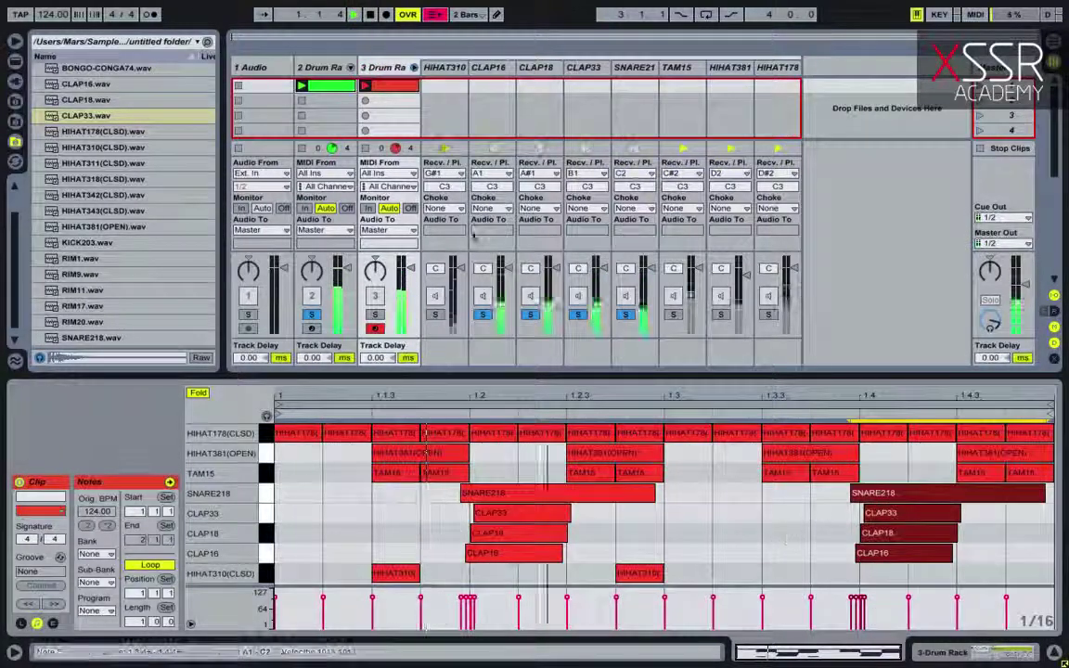
Clear the solos, lower the three clap chains' volumes together and set SNARE218's chain volume to about -7.7 dB.
{"action": "left_click", "coordinate": [506, 316]}
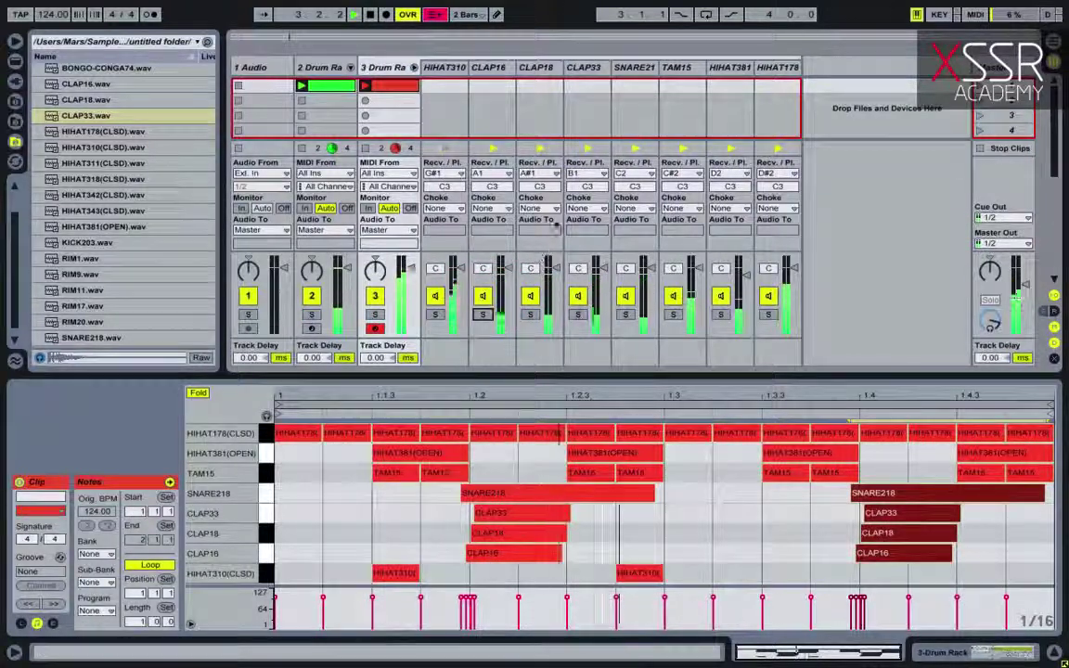
{"action": "left_click", "coordinate": [501, 67]}
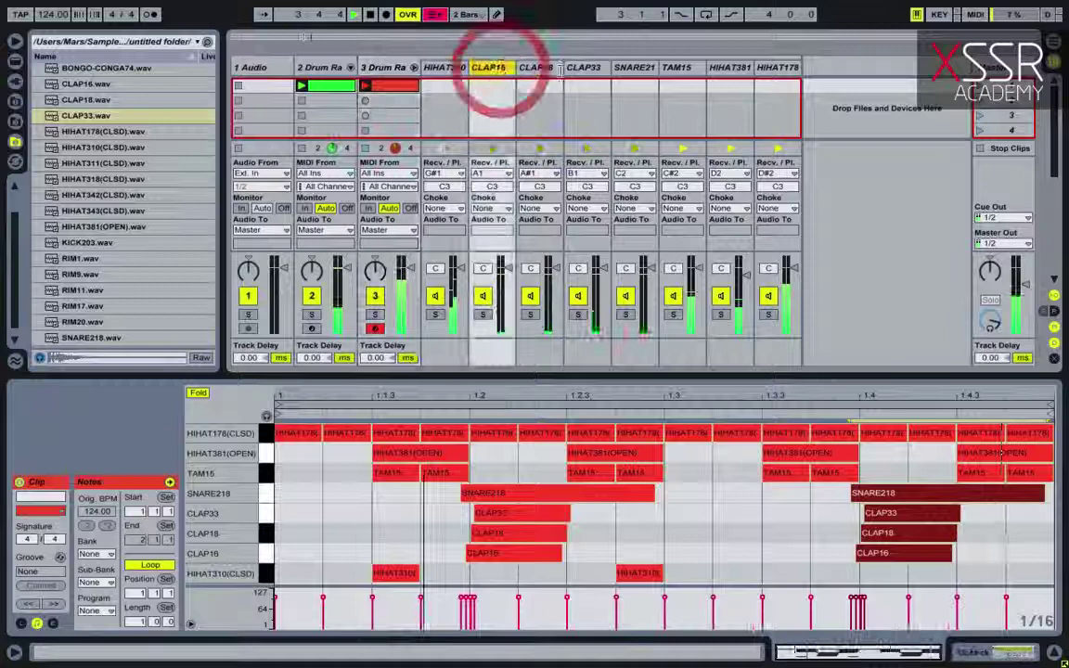
{"action": "left_click", "coordinate": [634, 65], "text": "shift"}
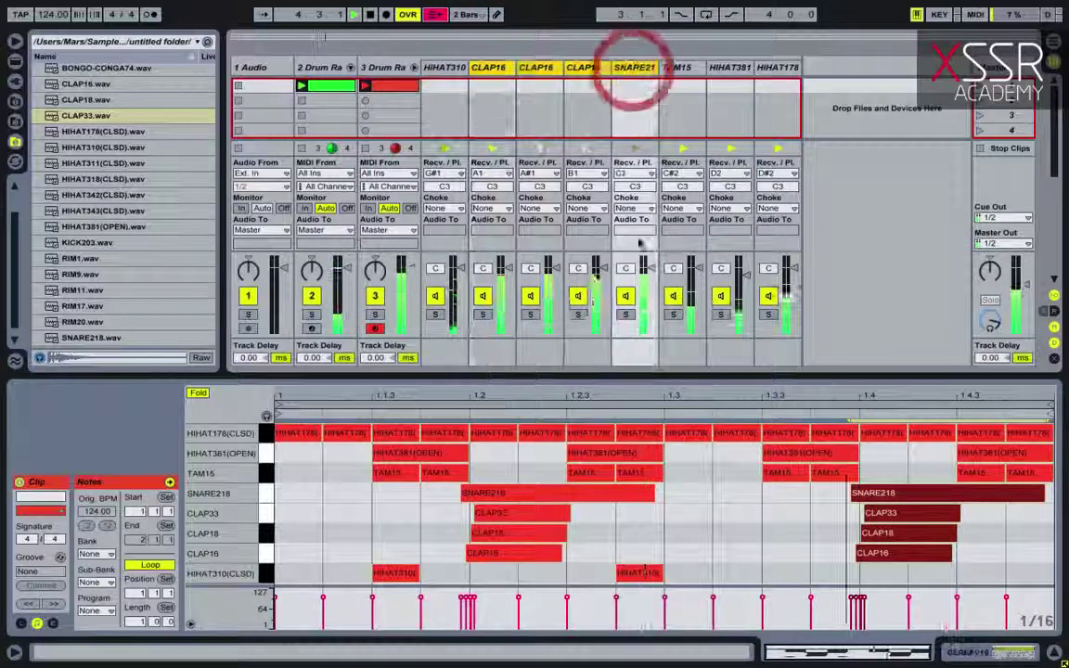
{"action": "left_click", "coordinate": [585, 66], "text": "shift"}
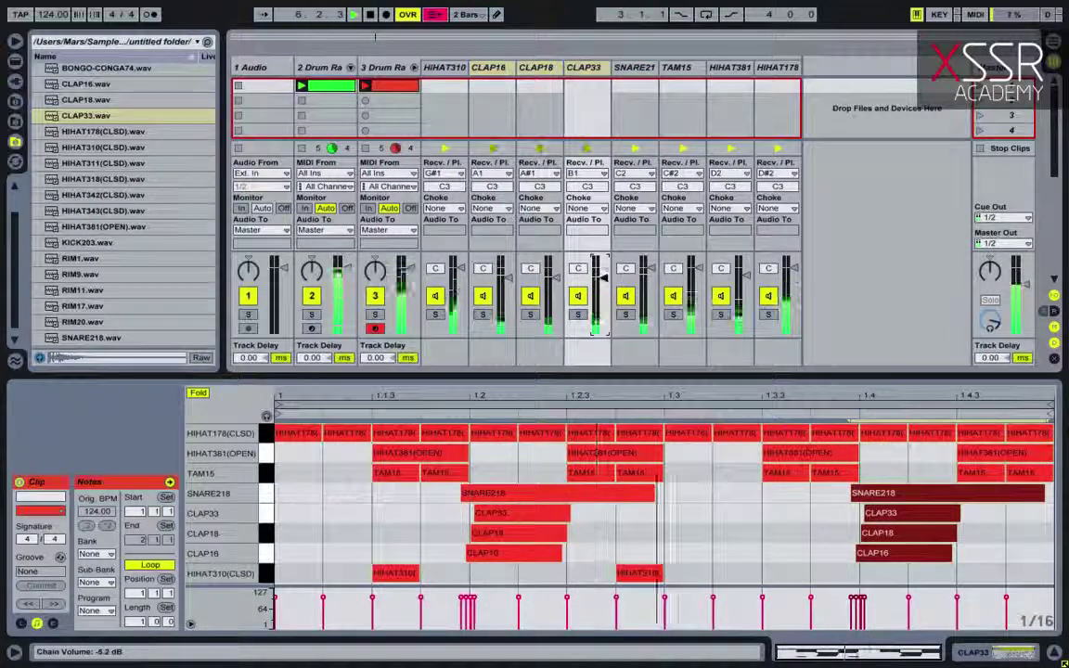
{"action": "left_click_drag", "start_coordinate": [603, 285], "coordinate": [603, 283]}
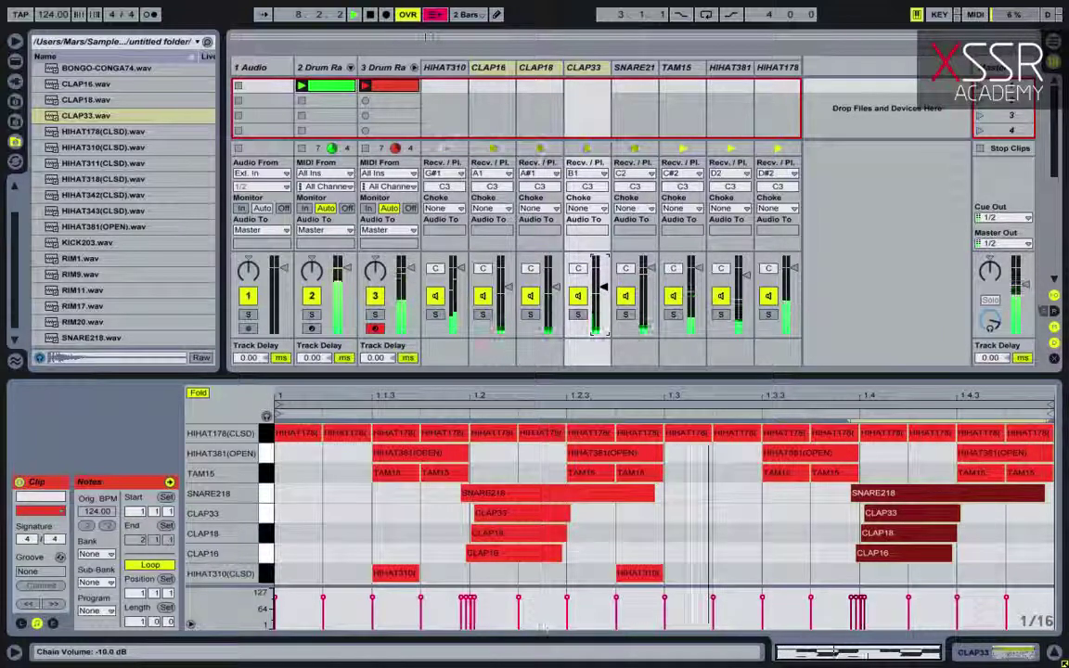
{"action": "left_click_drag", "start_coordinate": [601, 278], "coordinate": [601, 276]}
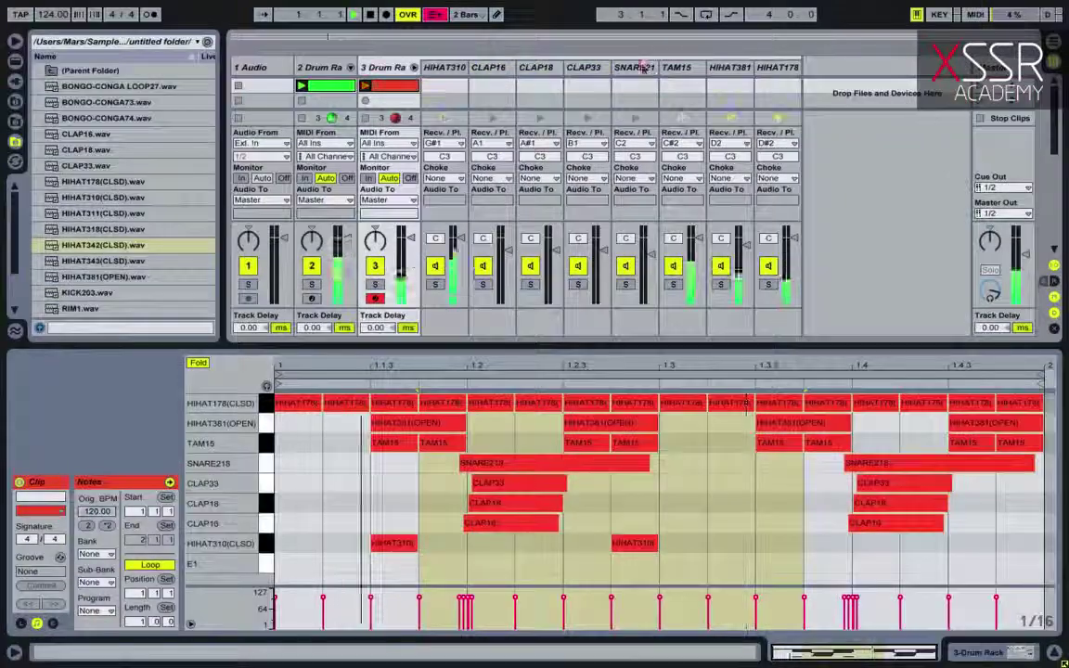
{"action": "left_click", "coordinate": [647, 218]}
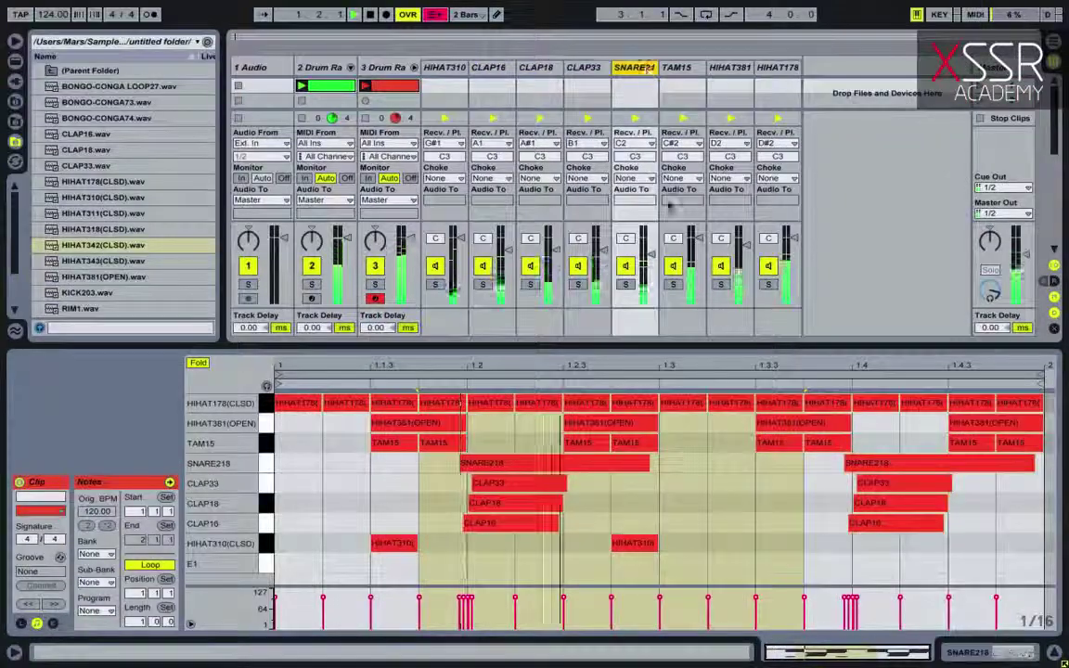
{"action": "left_click_drag", "start_coordinate": [649, 249], "coordinate": [649, 245]}
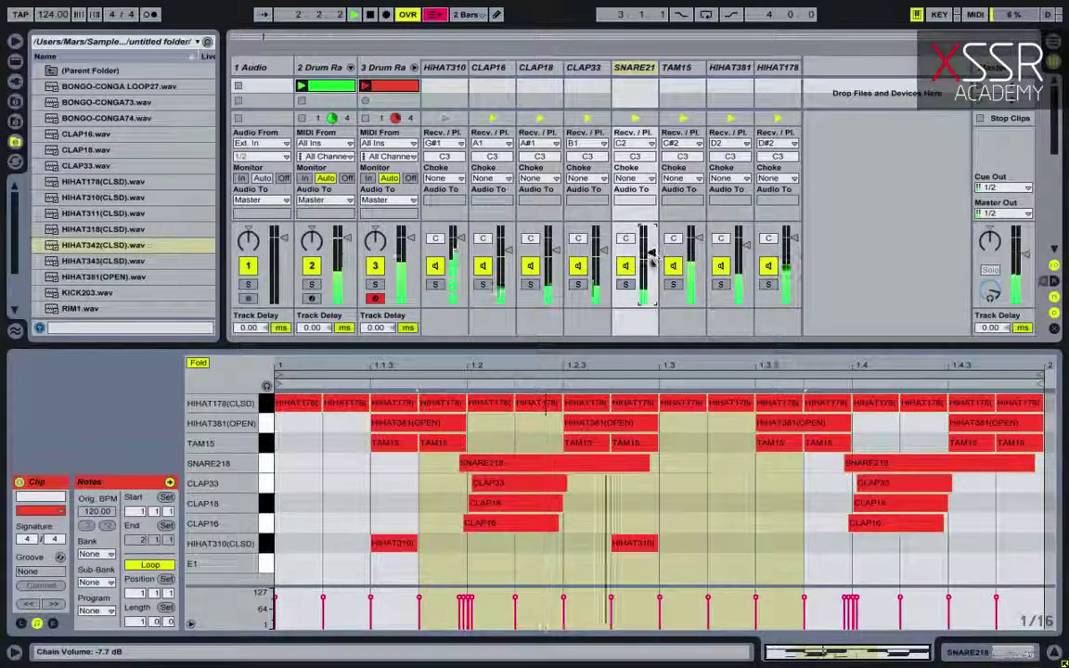
Load HIHAT311(CLSD), HIHAT318(CLSD) and HIHAT342(CLSD) onto the E1, F1 and F#1 pads of track 3's Drum Rack.
{"action": "double_click", "coordinate": [394, 66]}
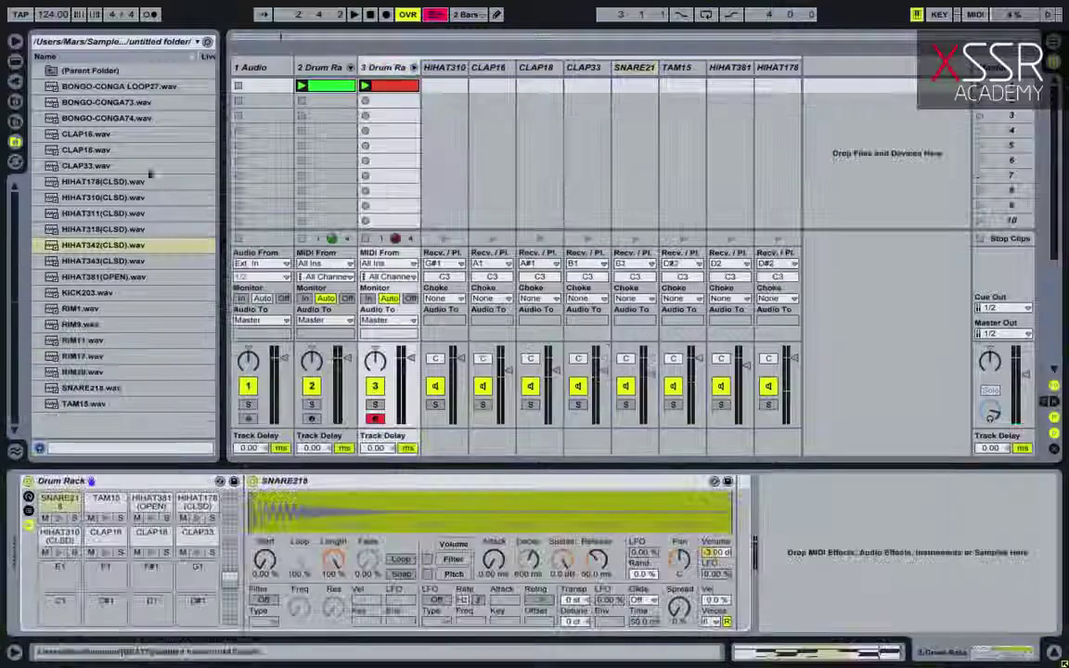
{"action": "left_click_drag", "start_coordinate": [93, 213], "coordinate": [105, 574]}
{"action": "left_click_drag", "start_coordinate": [113, 245], "coordinate": [150, 573]}
{"action": "left_click", "coordinate": [75, 574]}
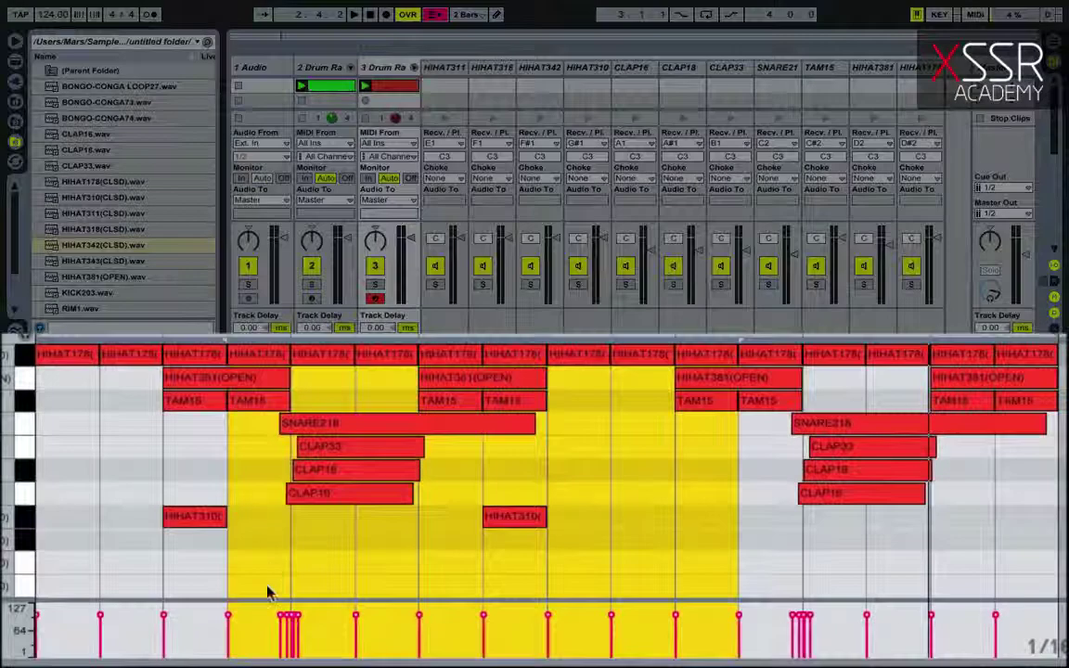
Add sixteenth notes for HIHAT311(CLSD) at 1.1.4 and 1.3.3, HIHAT318(CLSD) at 1.4.2 and HIHAT342(CLSD) at 1.2 while checking the loop.
{"action": "double_click", "coordinate": [267, 592]}
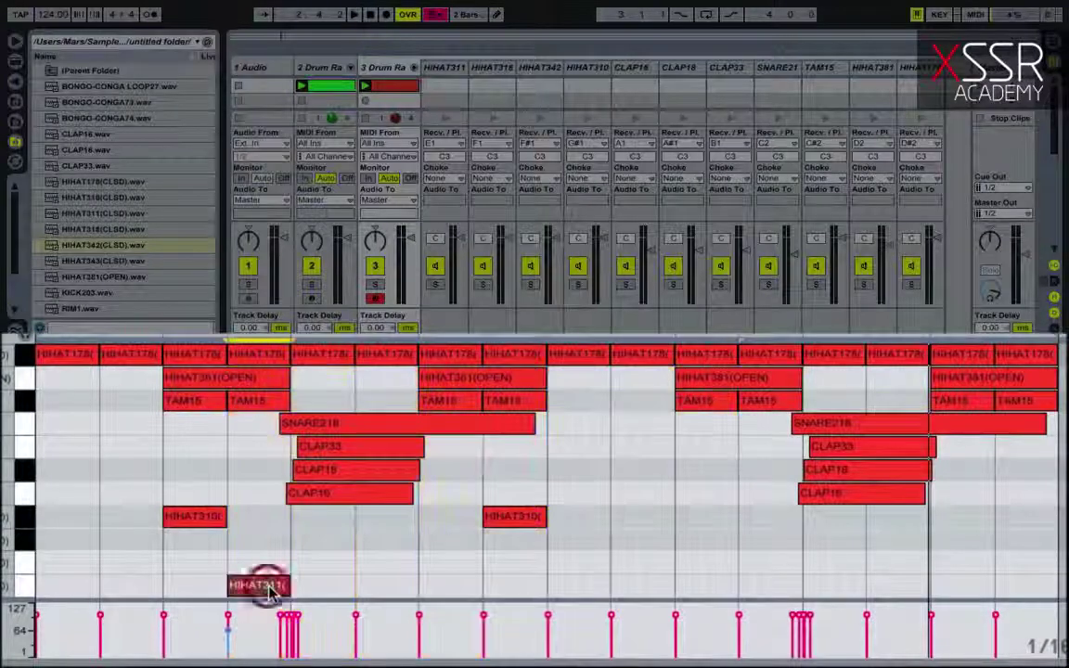
{"action": "double_click", "coordinate": [702, 586]}
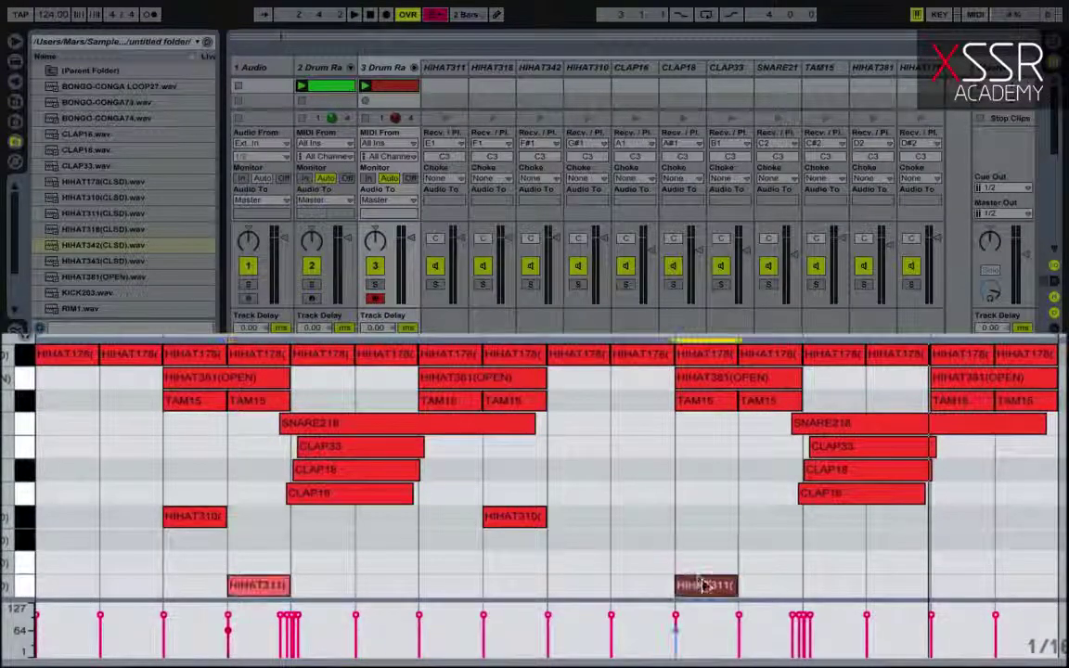
{"action": "key", "text": "space"}
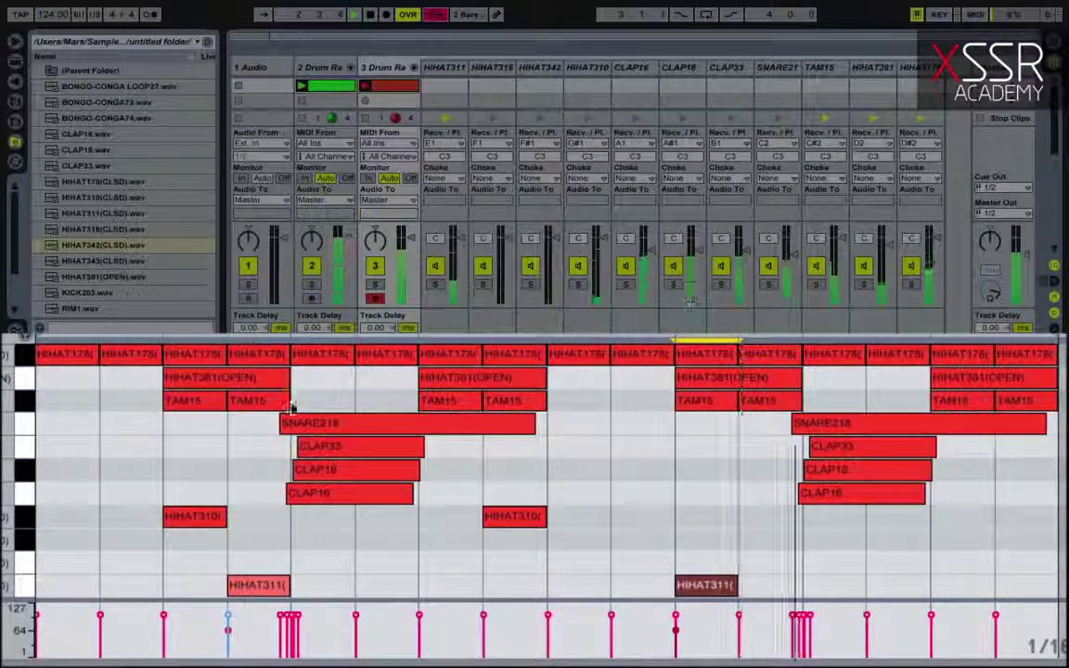
{"action": "double_click", "coordinate": [888, 563]}
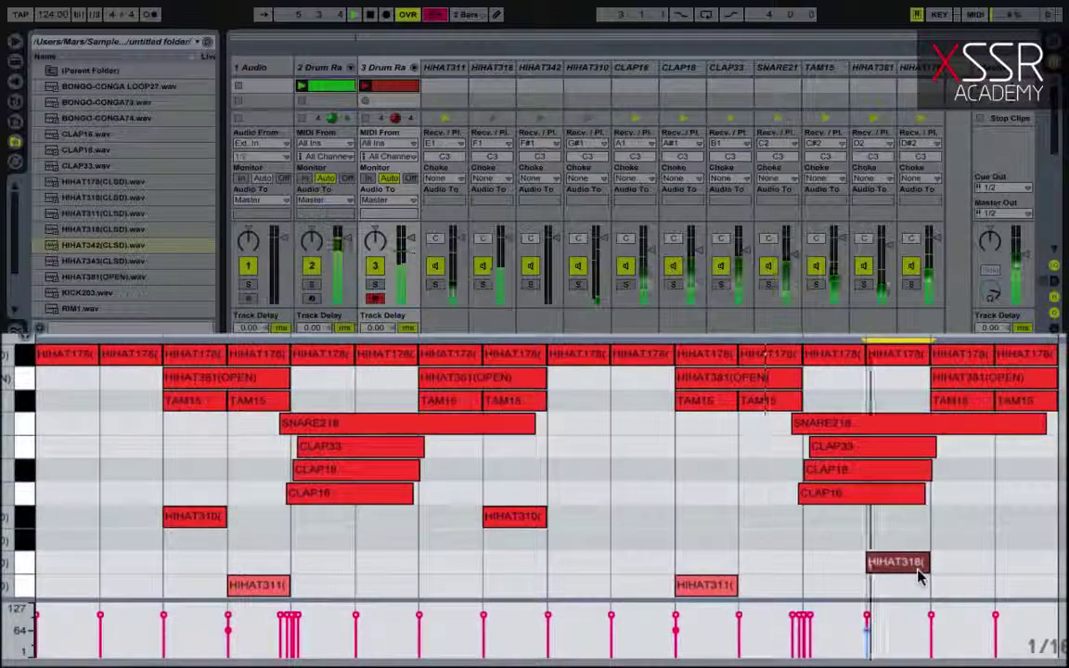
{"action": "double_click", "coordinate": [346, 541]}
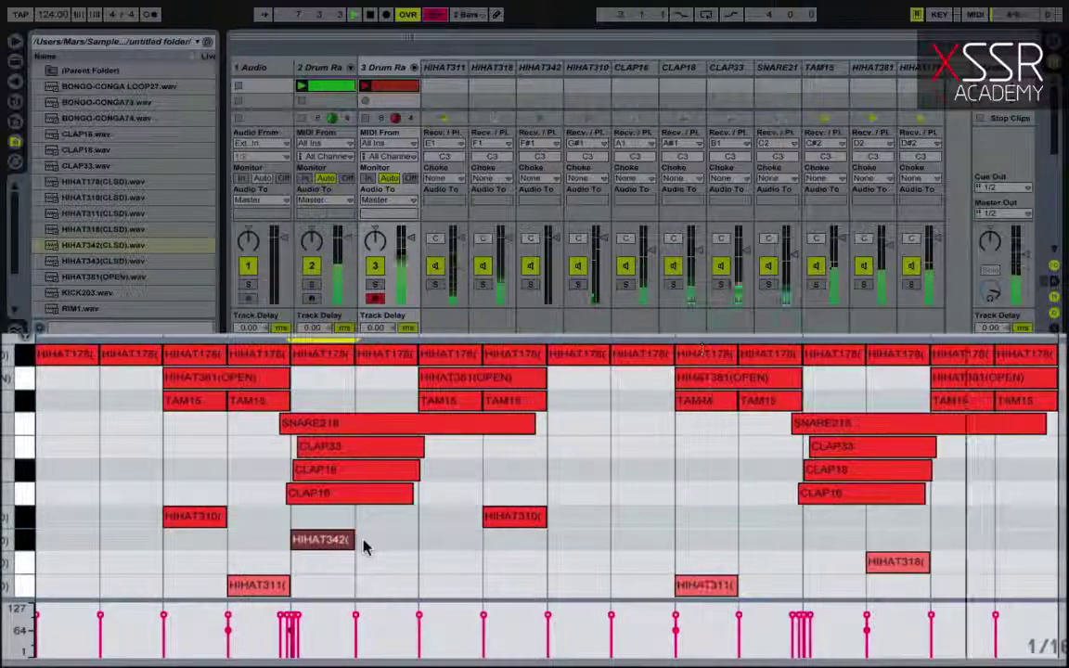
Set HIHAT342(CLSD)'s sample volume to about -5 dB in track 3's Drum Rack and reopen the clip's notes.
{"action": "left_click", "coordinate": [336, 542]}
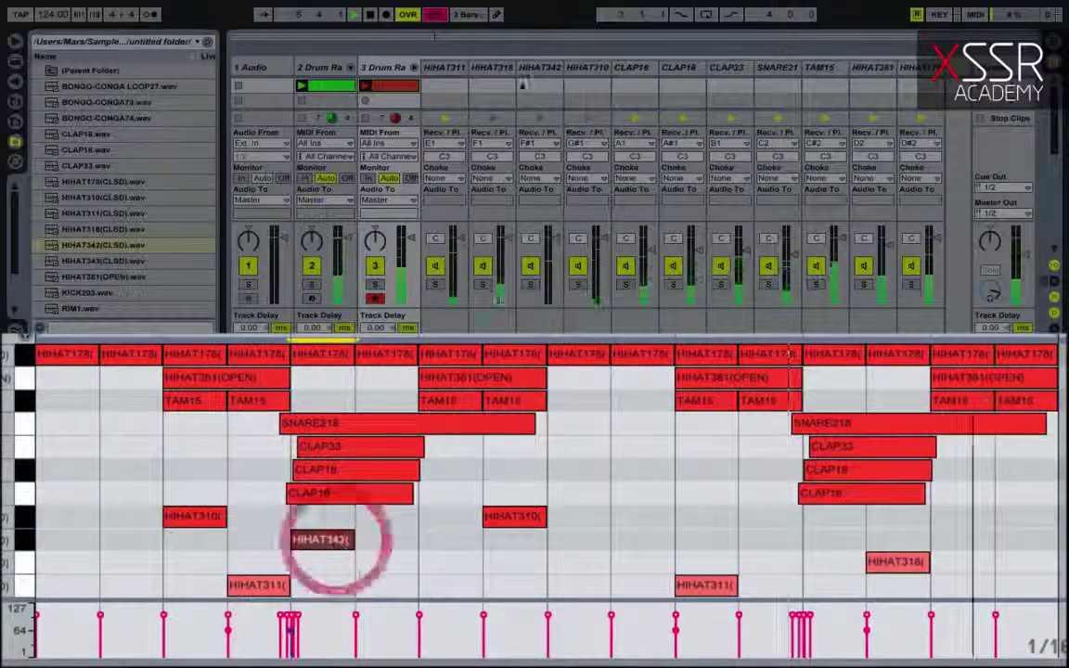
{"action": "double_click", "coordinate": [386, 70]}
{"action": "left_click", "coordinate": [165, 583]}
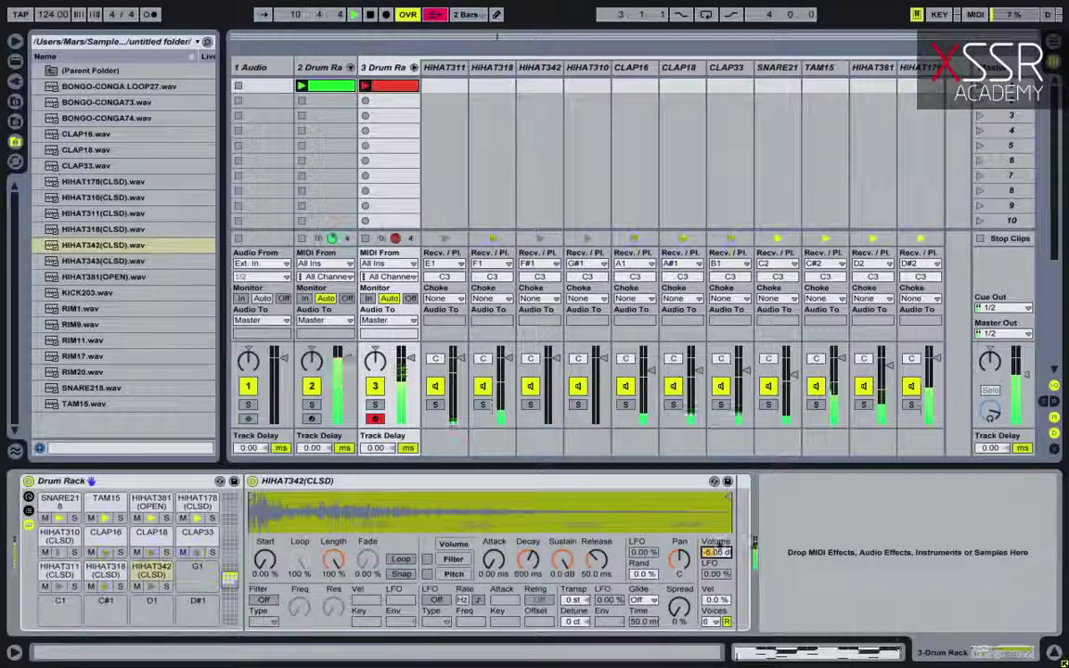
{"action": "left_click", "coordinate": [385, 70]}
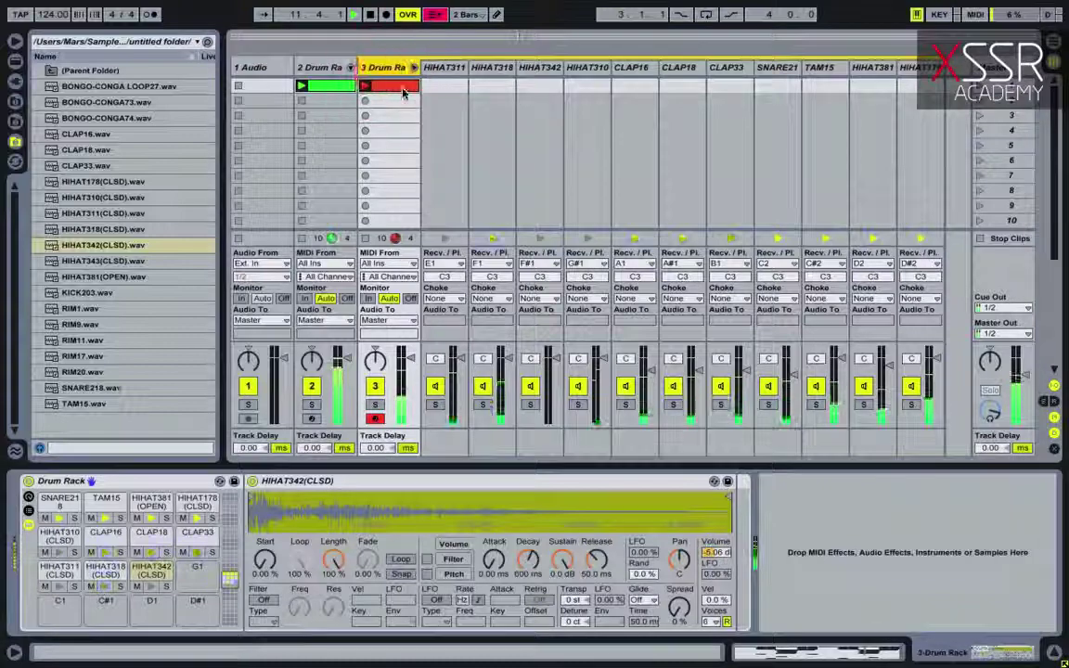
{"action": "key", "text": "shift+Tab"}
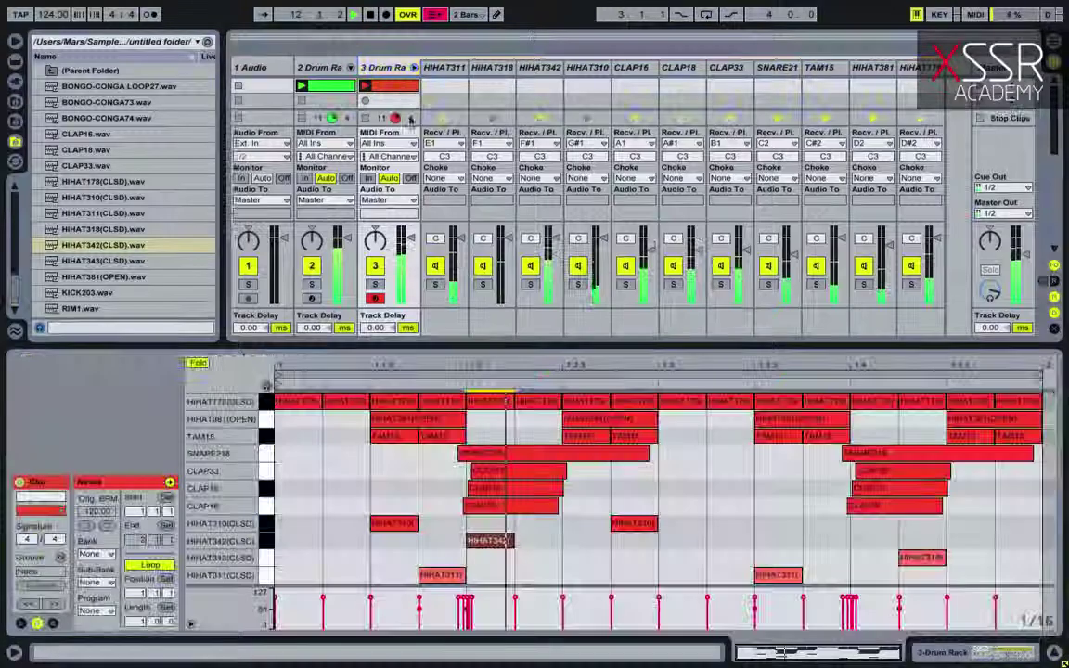
Arrange the HIHAT342(CLSD) sixteenth notes at 1.2.2, 1.3 and 1.3.4, checking the loop before stopping playback.
{"action": "double_click", "coordinate": [633, 540]}
{"action": "left_click_drag", "start_coordinate": [462, 540], "coordinate": [676, 540]}
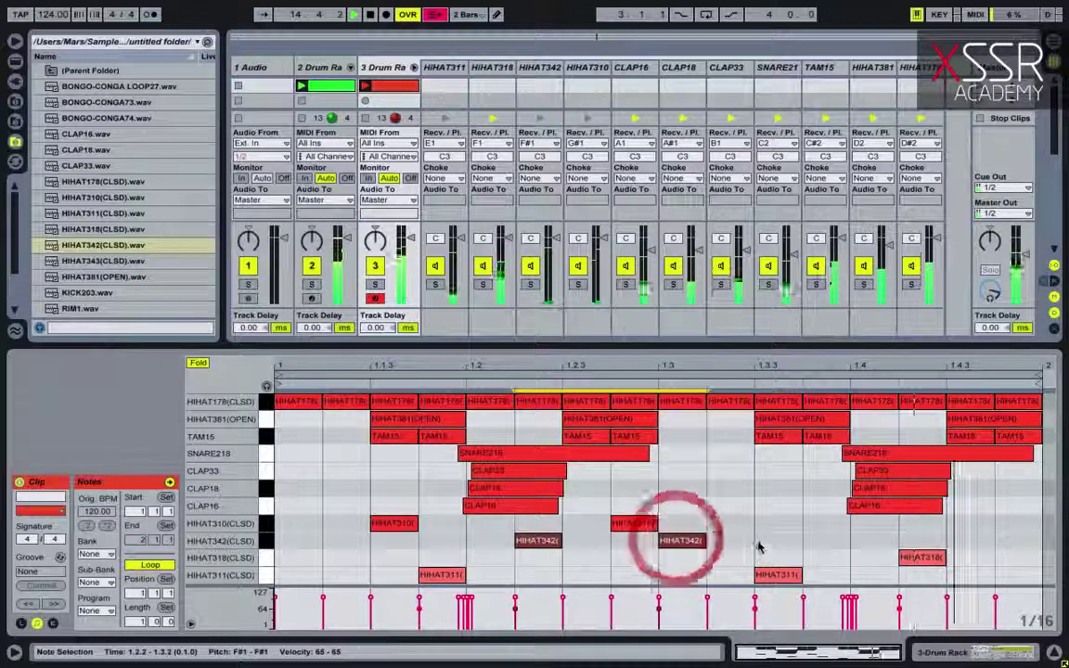
{"action": "double_click", "coordinate": [817, 540]}
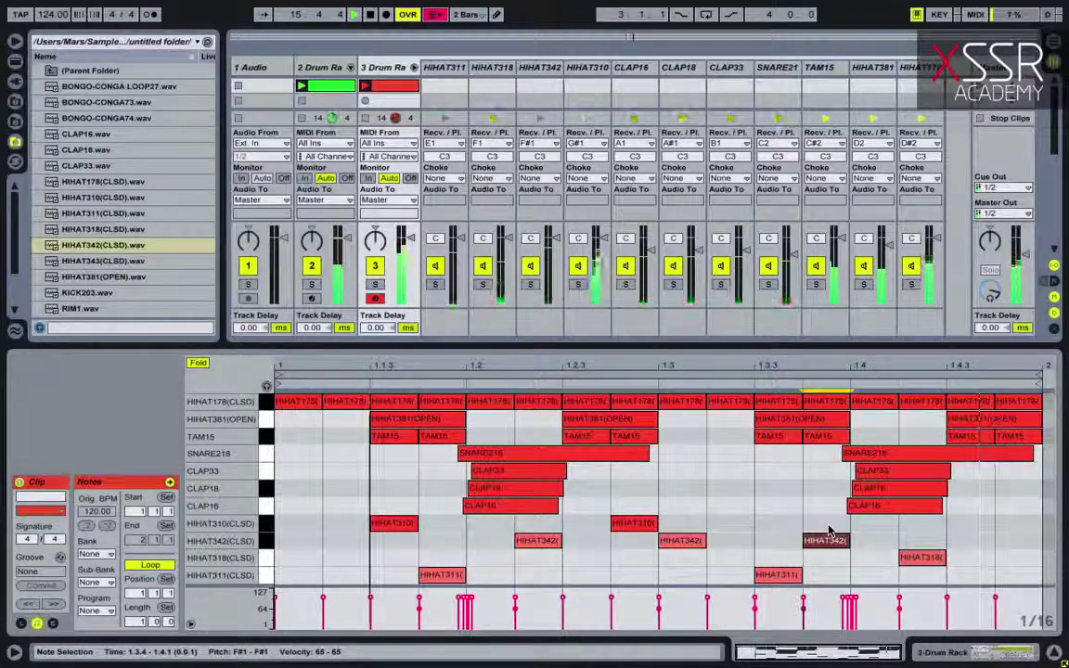
{"action": "key", "text": "space"}
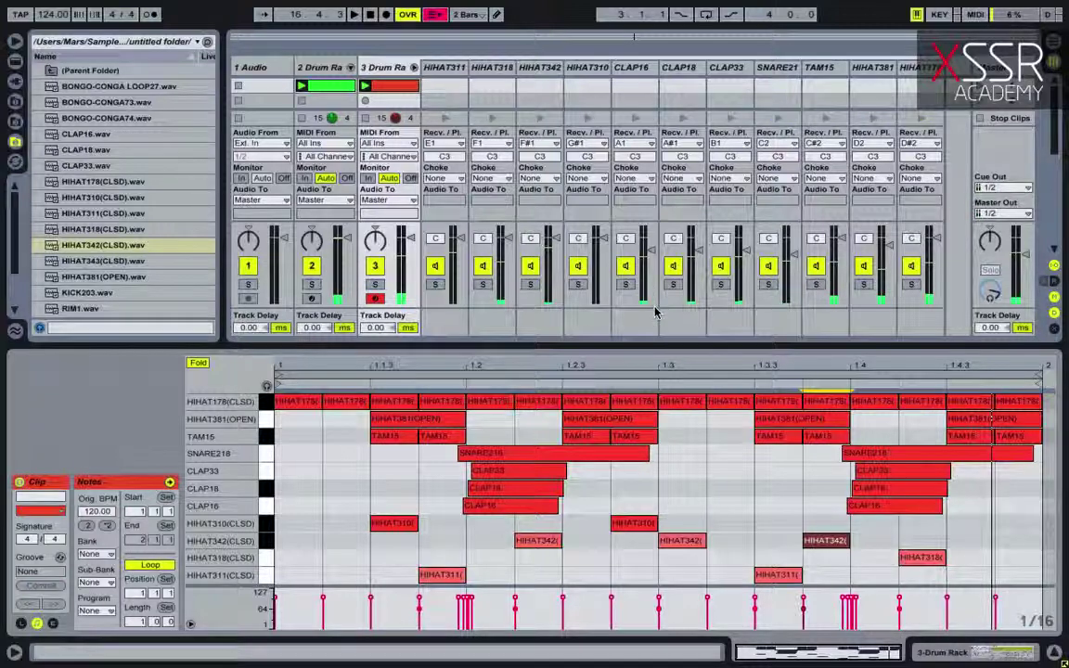
Preview the rim samples and load RIM1, RIM9, RIM11, RIM17 and RIM20 onto the C1, C#1, D1, D#1 and G1 pads.
{"action": "left_click", "coordinate": [371, 66]}
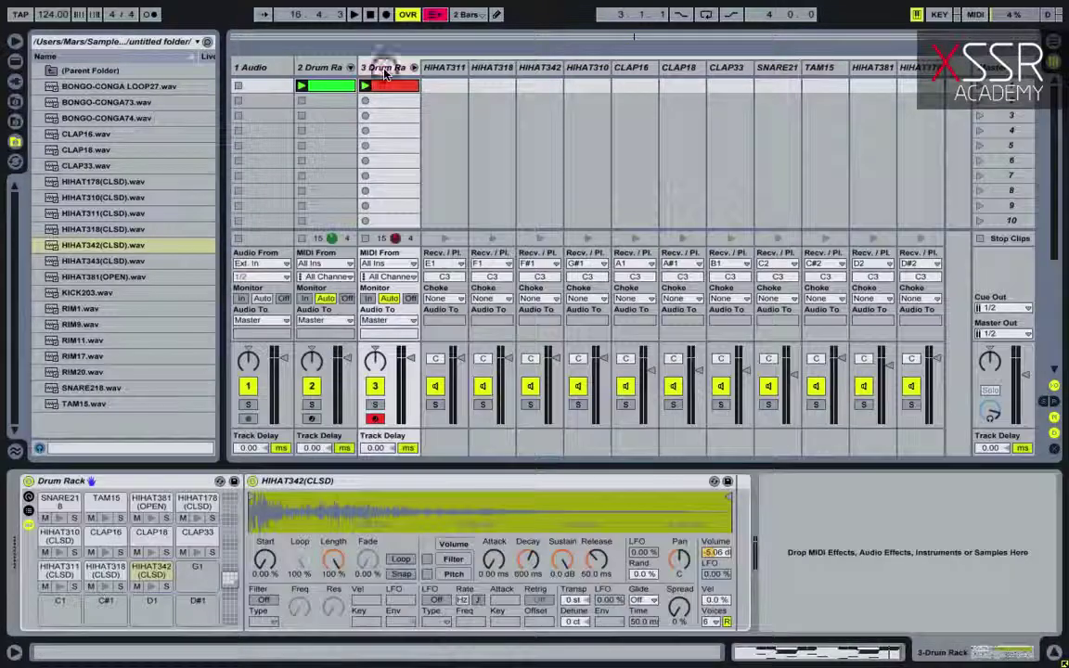
{"action": "left_click", "coordinate": [78, 307]}
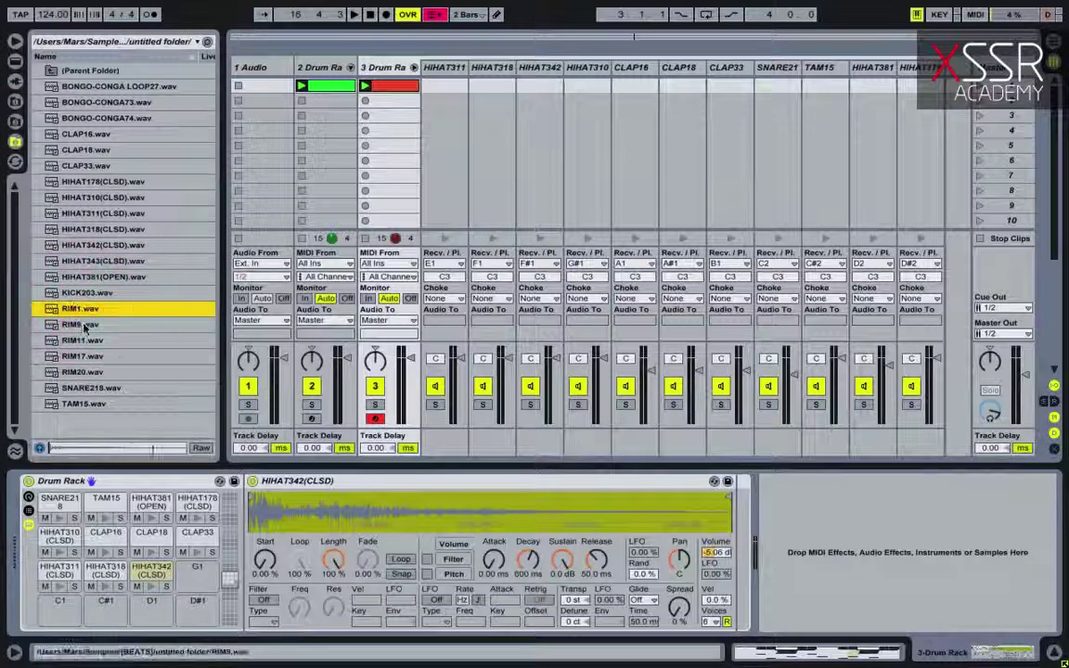
{"action": "left_click", "coordinate": [89, 357]}
{"action": "left_click", "coordinate": [88, 370]}
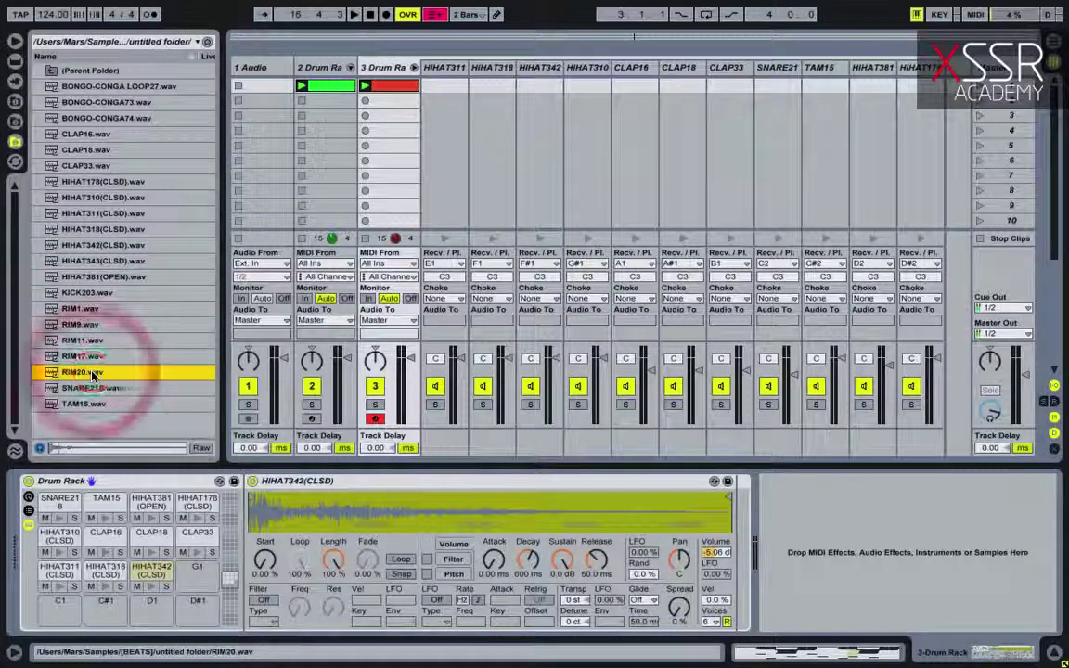
{"action": "left_click_drag", "start_coordinate": [80, 310], "coordinate": [118, 610]}
{"action": "left_click_drag", "start_coordinate": [82, 340], "coordinate": [157, 531]}
{"action": "left_click_drag", "start_coordinate": [193, 619], "coordinate": [193, 617]}
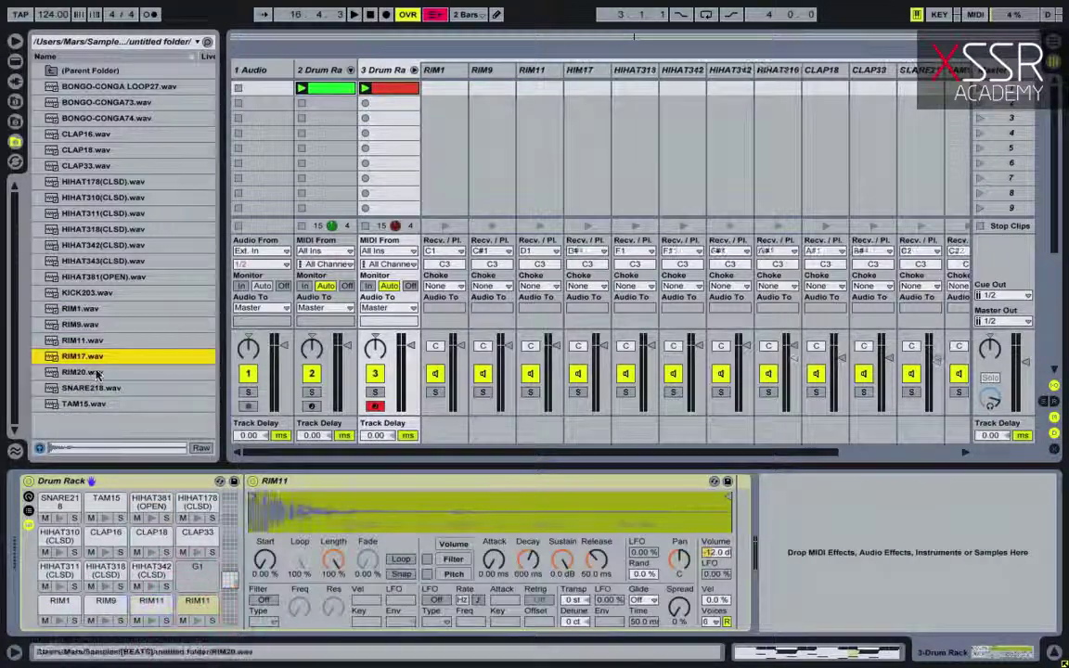
{"action": "left_click_drag", "start_coordinate": [82, 371], "coordinate": [193, 566]}
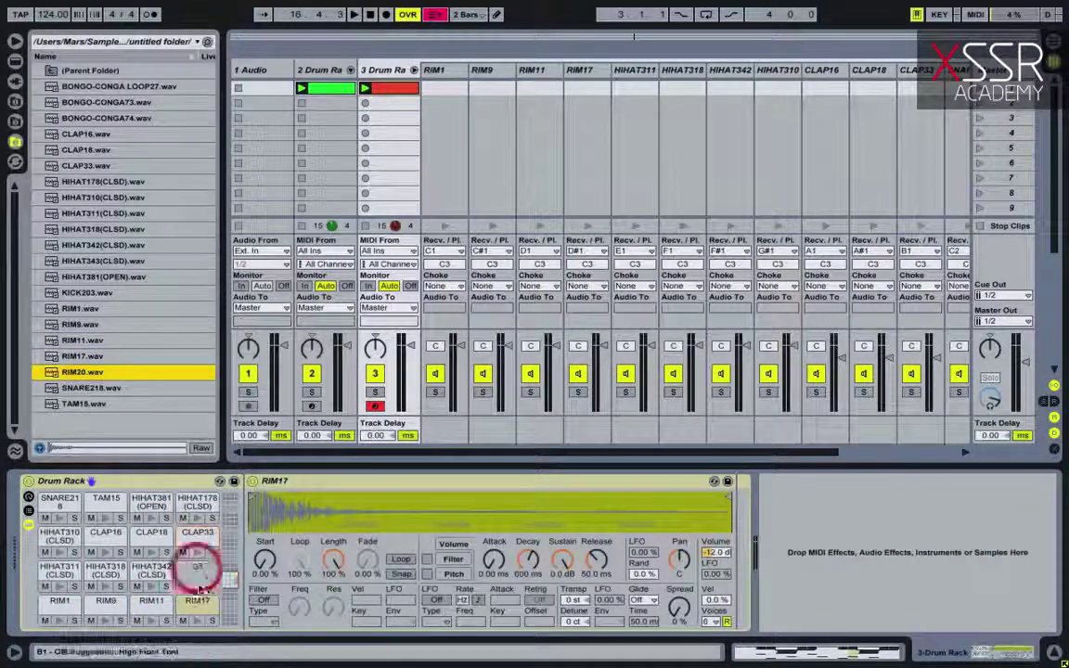
Enlarge the note editor of track 3's clip and place a sixteenth RIM17 note at 1.1.3 while the loop plays.
{"action": "double_click", "coordinate": [395, 90]}
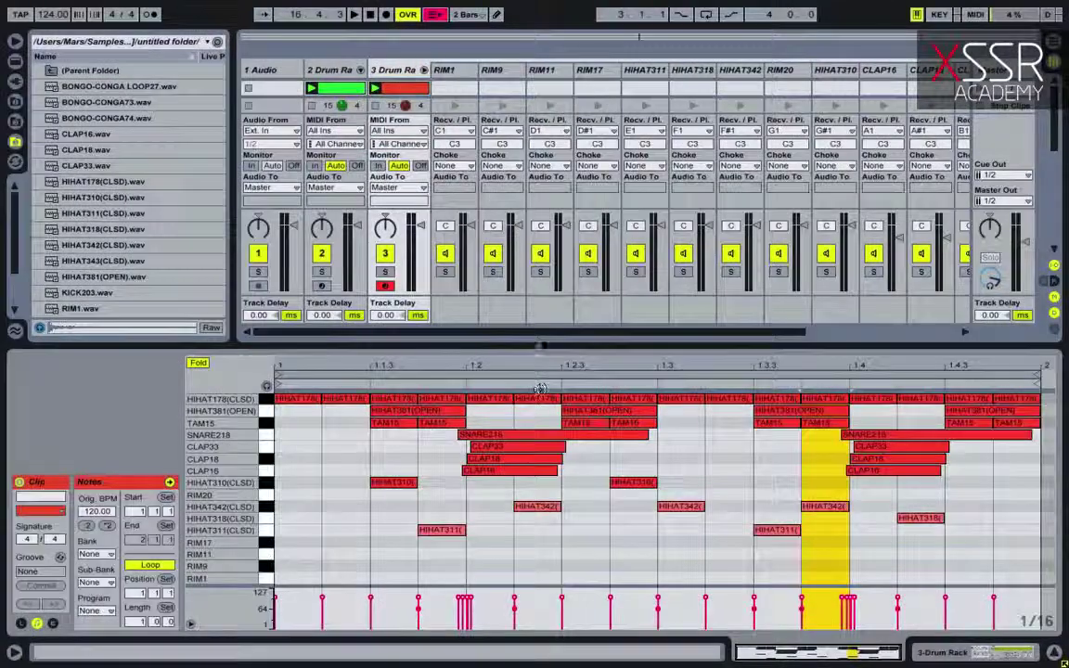
{"action": "left_click_drag", "start_coordinate": [539, 345], "coordinate": [540, 182]}
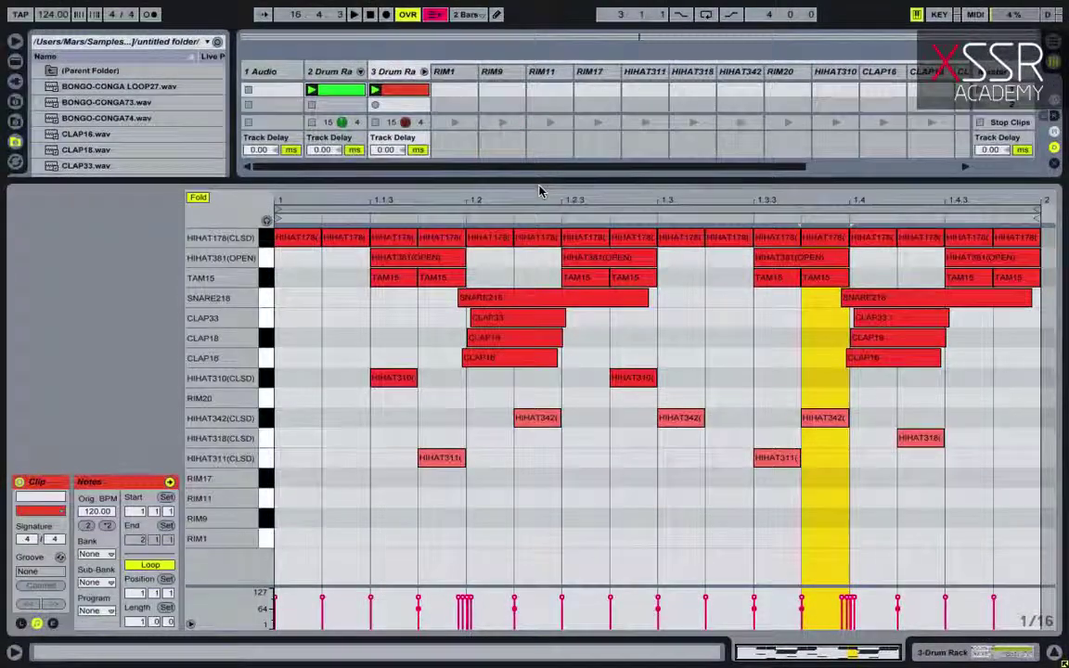
{"action": "key", "text": "space"}
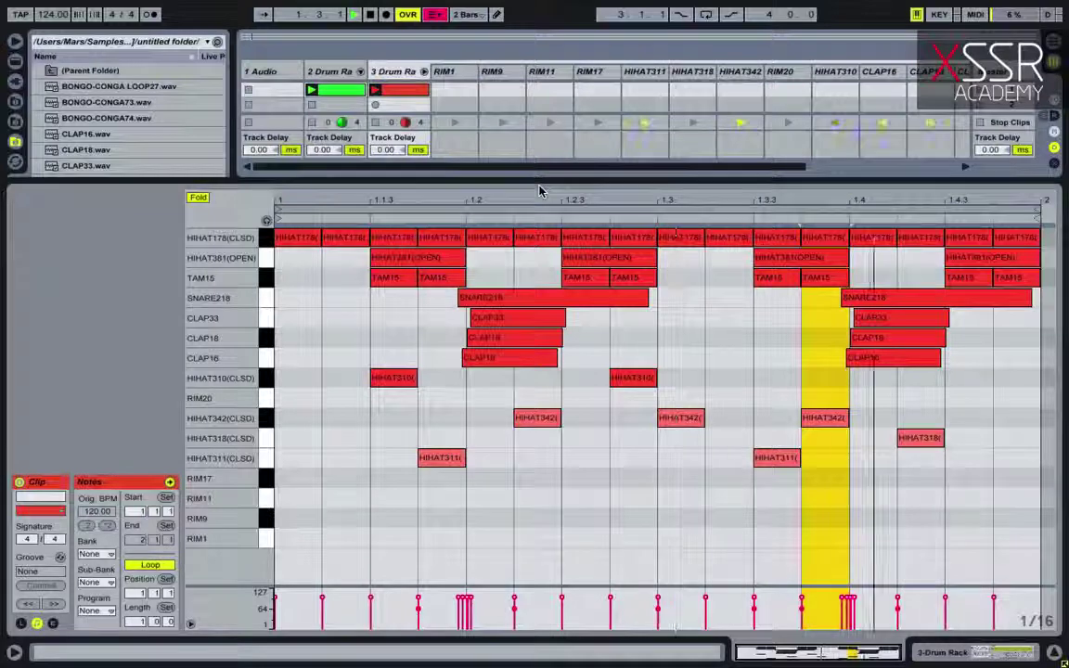
{"action": "double_click", "coordinate": [444, 481]}
{"action": "left_click_drag", "start_coordinate": [444, 481], "coordinate": [406, 478]}
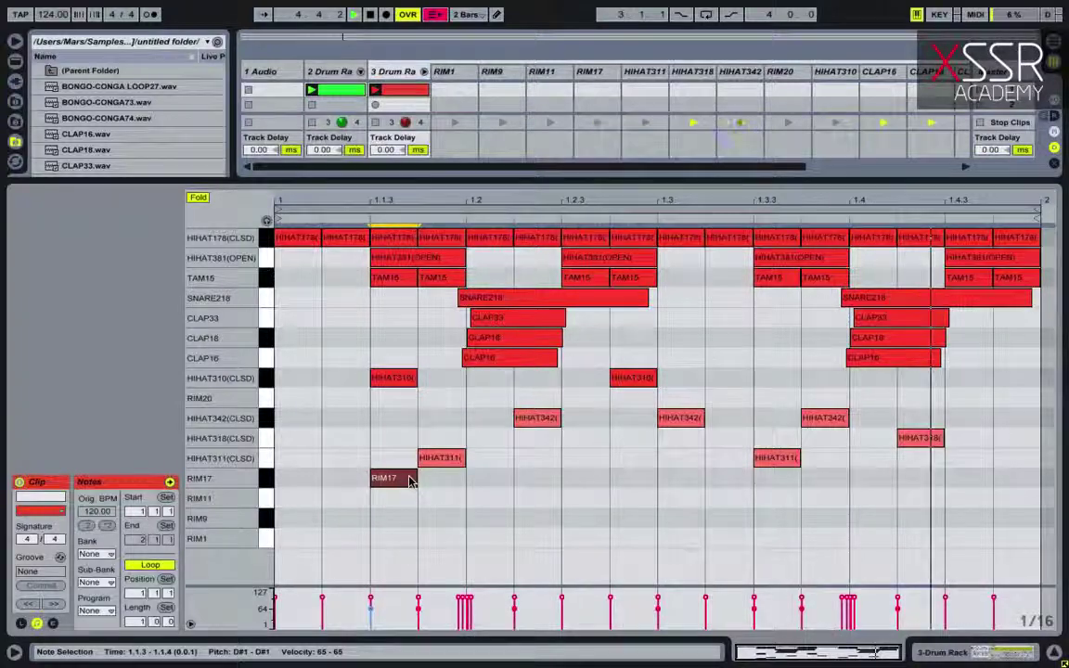
Set the sample volumes of the newly loaded rim pads to -3 dB in track 3's Drum Rack.
{"action": "left_click", "coordinate": [387, 70]}
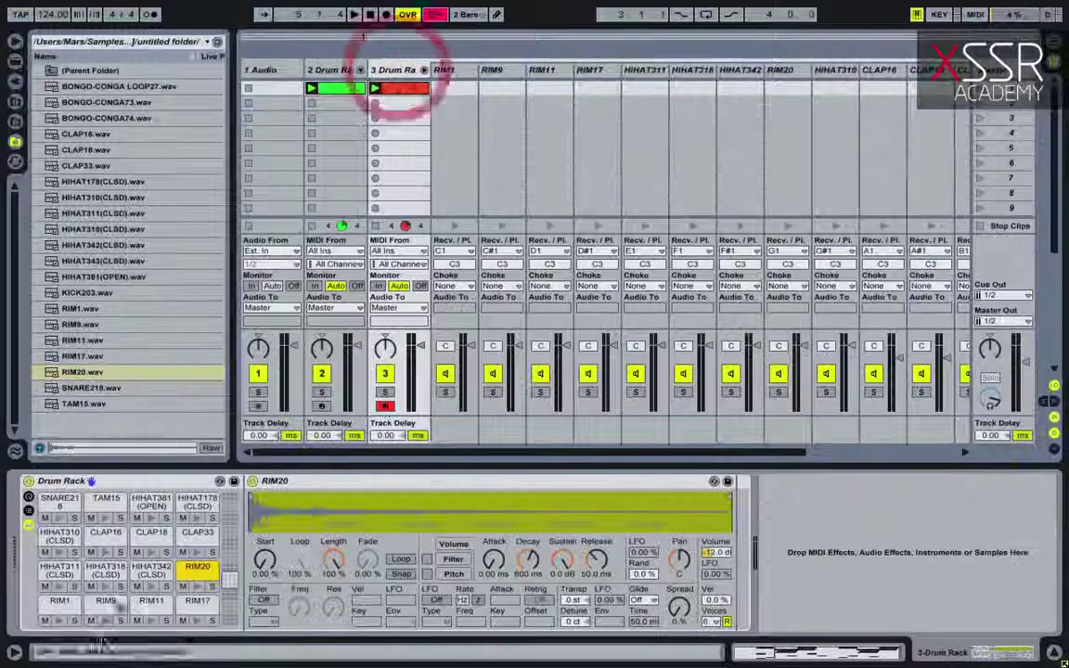
{"action": "left_click", "coordinate": [56, 598]}
{"action": "left_click", "coordinate": [716, 554]}
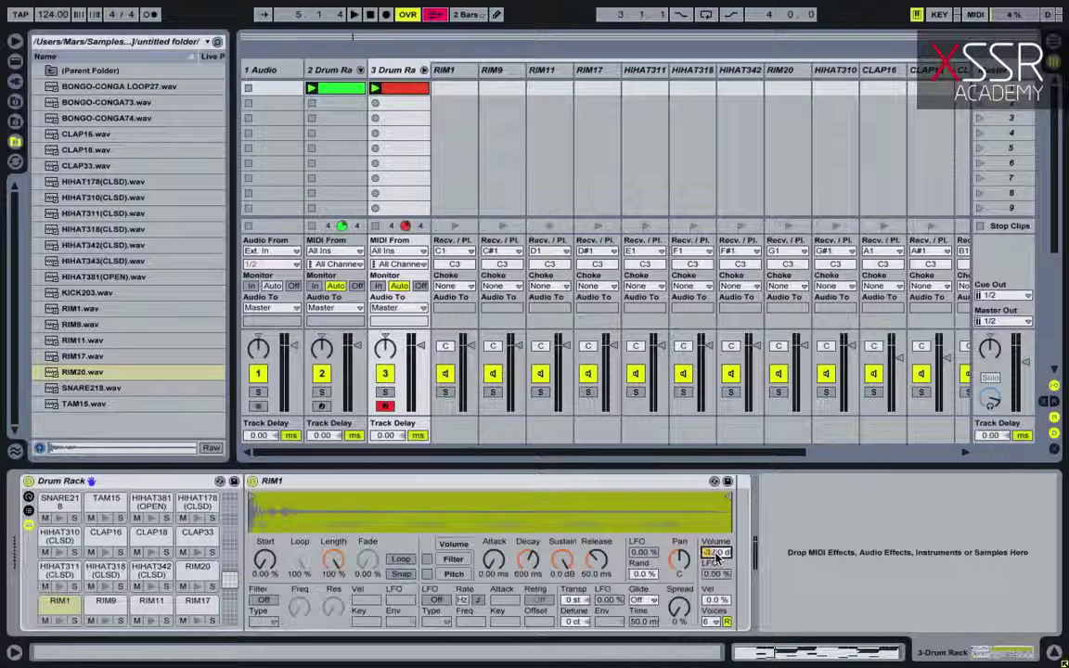
{"action": "left_click", "coordinate": [107, 603]}
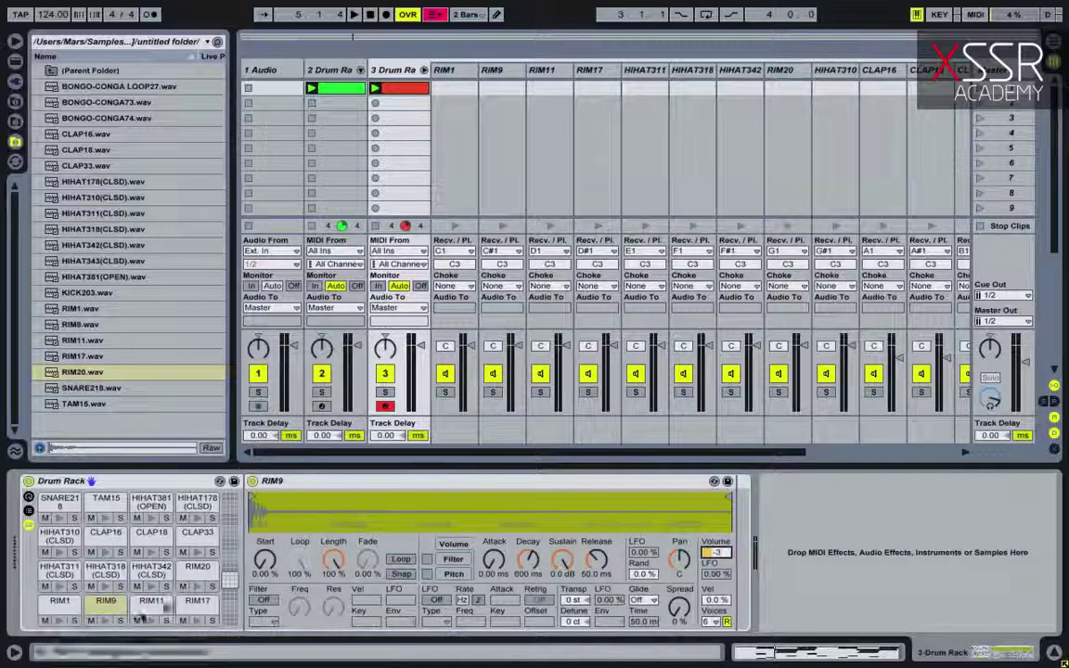
{"action": "left_click", "coordinate": [206, 603]}
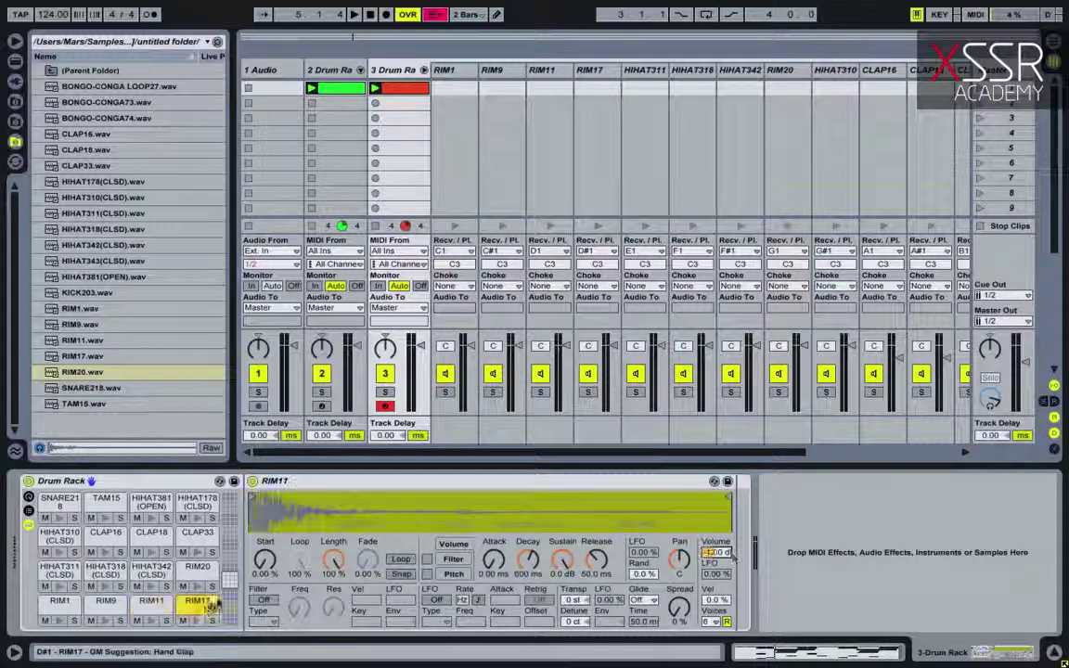
{"action": "left_click", "coordinate": [191, 576]}
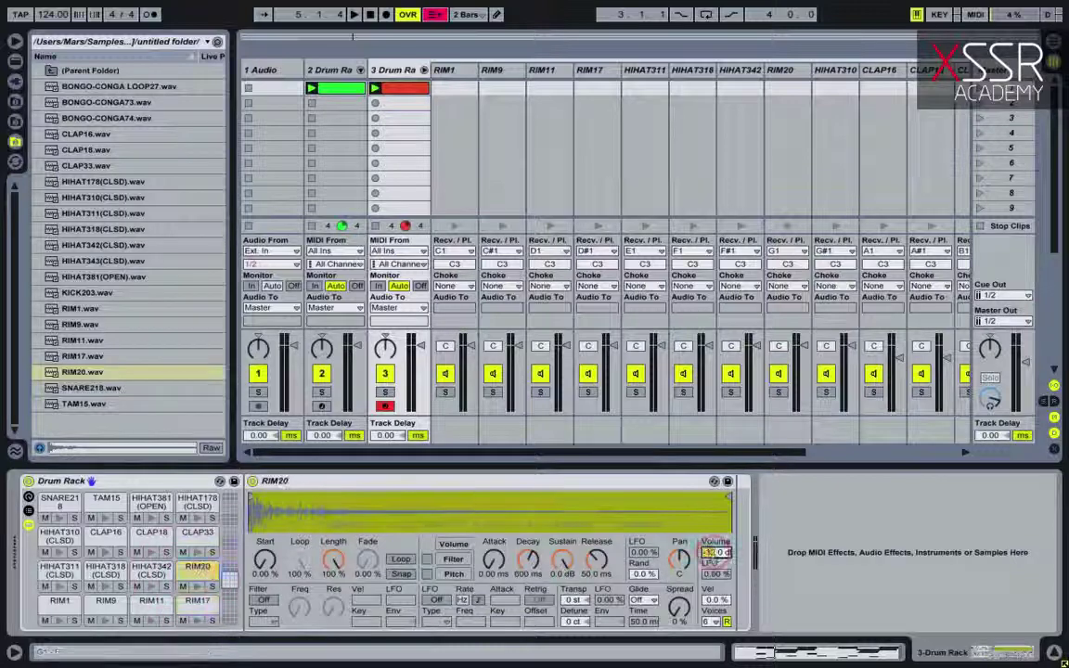
Add a sixteenth RIM11 note at 1.1.4 in track 3's clip and lower RIM11's chain volume slightly.
{"action": "double_click", "coordinate": [418, 93]}
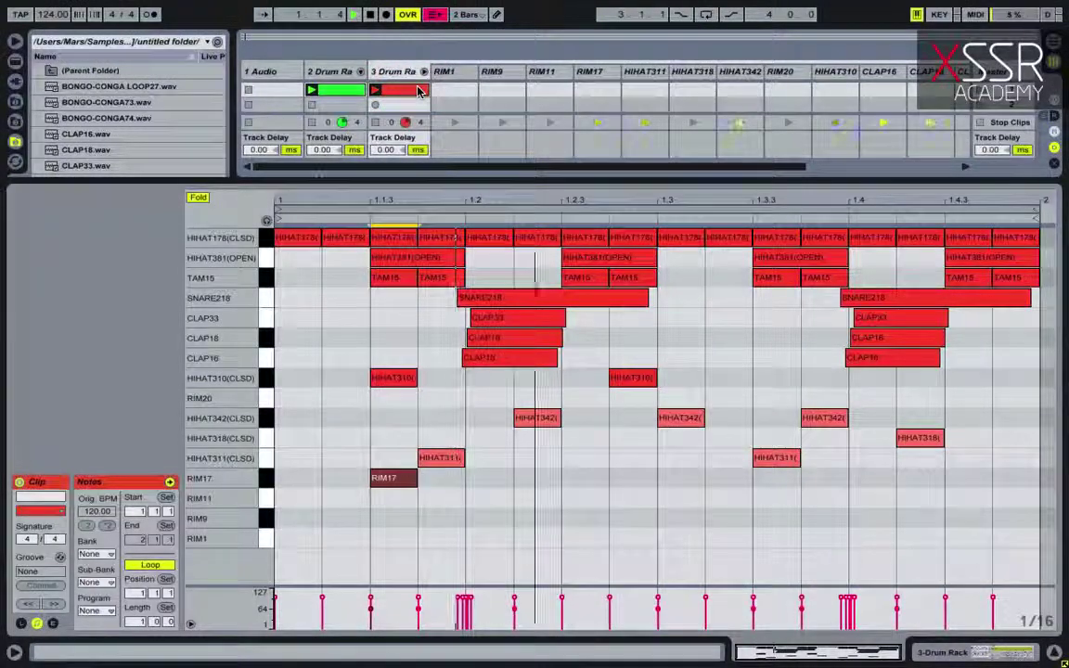
{"action": "double_click", "coordinate": [448, 498]}
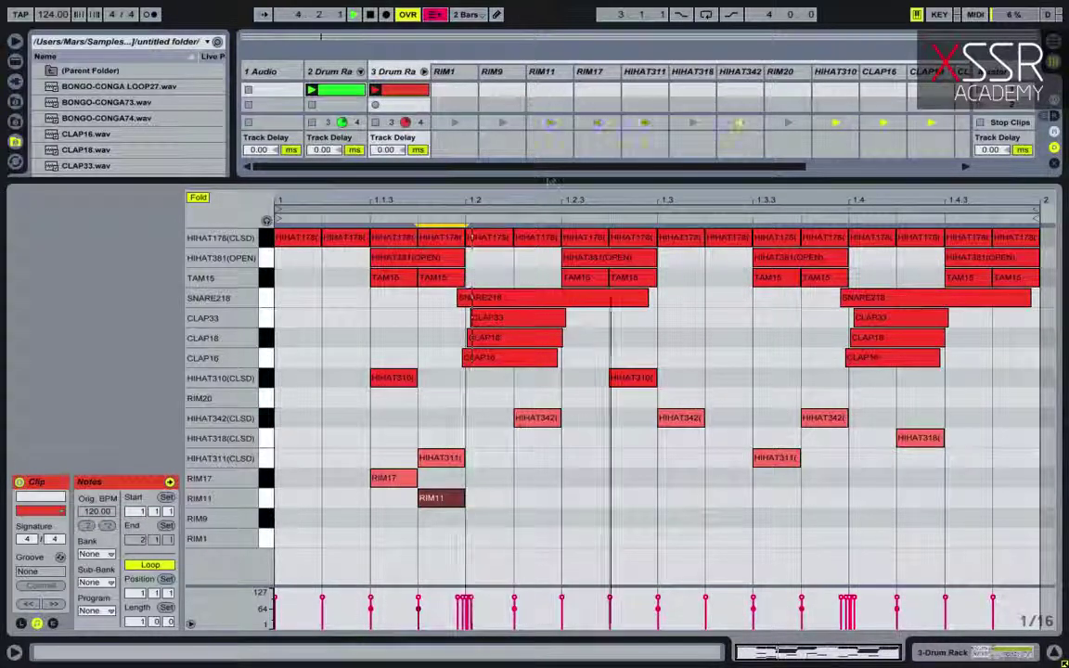
{"action": "left_click_drag", "start_coordinate": [545, 188], "coordinate": [554, 301]}
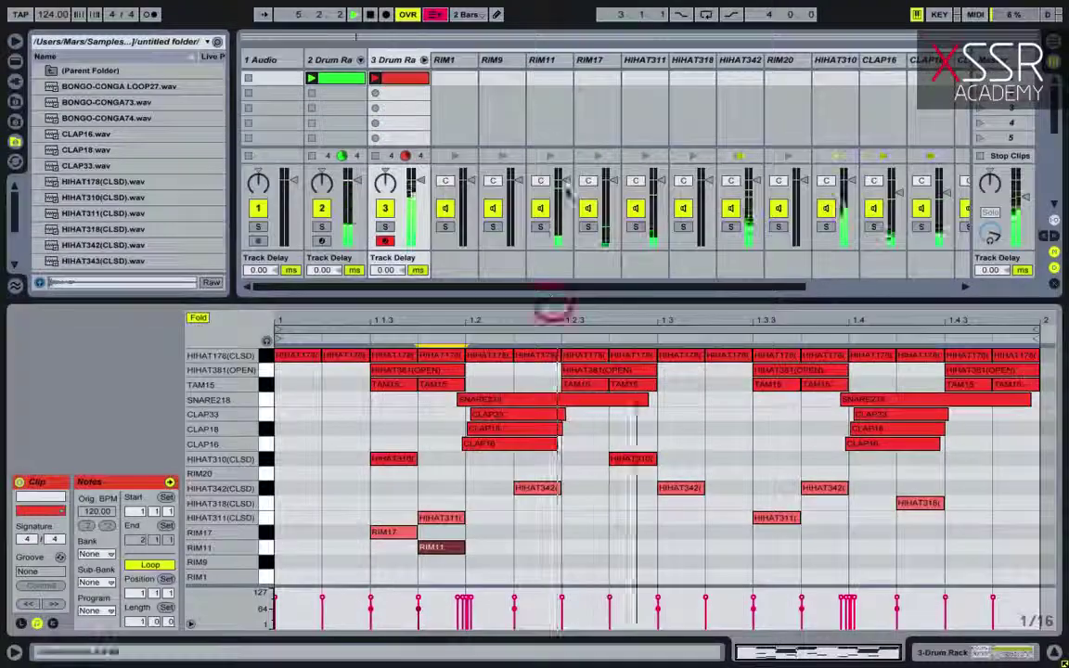
{"action": "left_click_drag", "start_coordinate": [565, 186], "coordinate": [566, 187]}
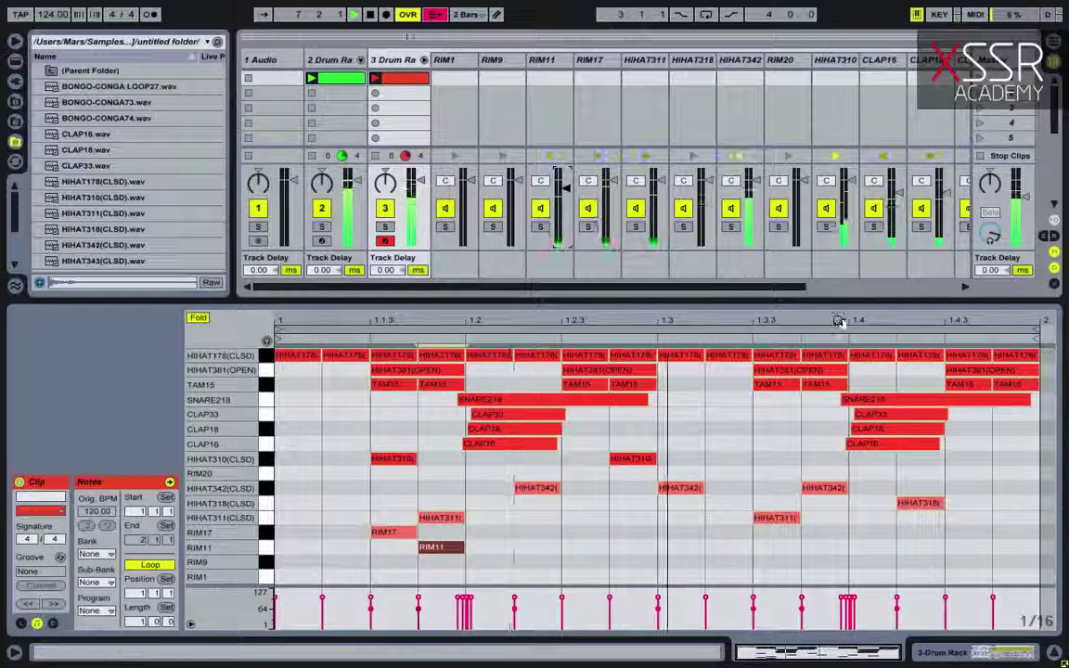
Add a sixteenth RIM9 note at 1.2.4 and lower RIM9's chain volume during playback.
{"action": "left_click_drag", "start_coordinate": [796, 661], "coordinate": [797, 664]}
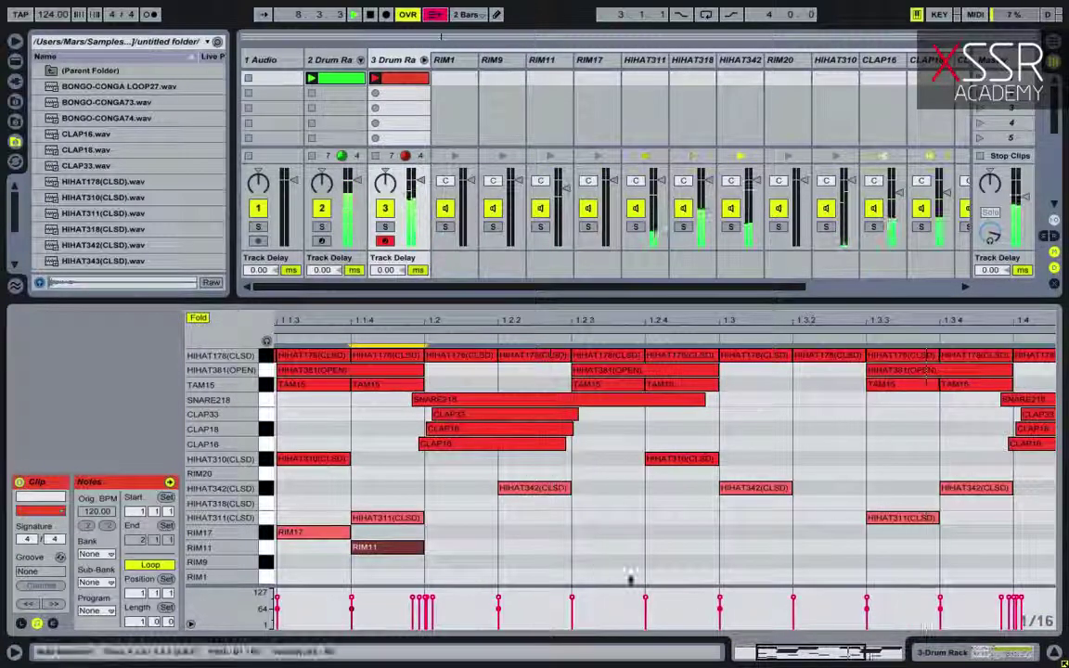
{"action": "double_click", "coordinate": [673, 561]}
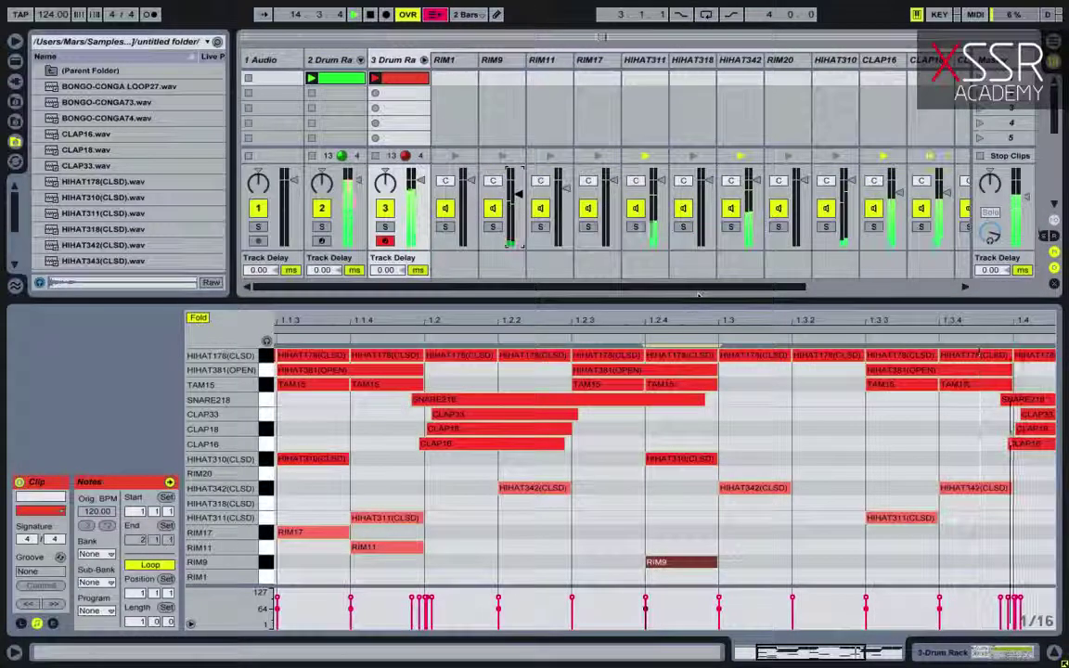
{"action": "key", "text": "space"}
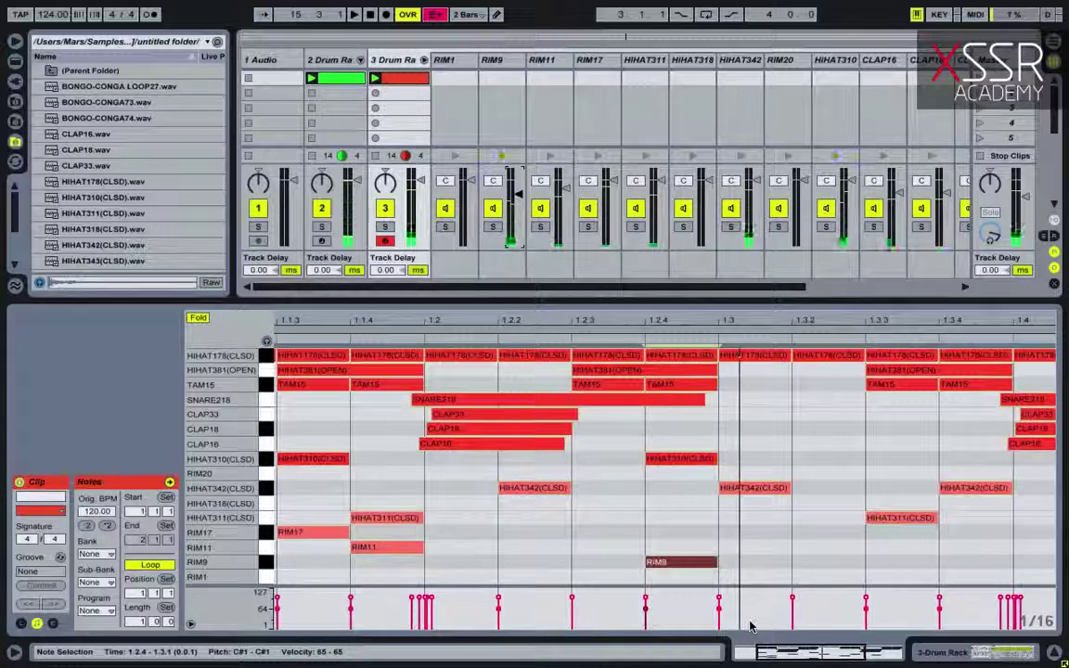
Add a second sixteenth RIM17 note at 1.4.3 and play the loop to check it.
{"action": "left_click_drag", "start_coordinate": [770, 652], "coordinate": [794, 652]}
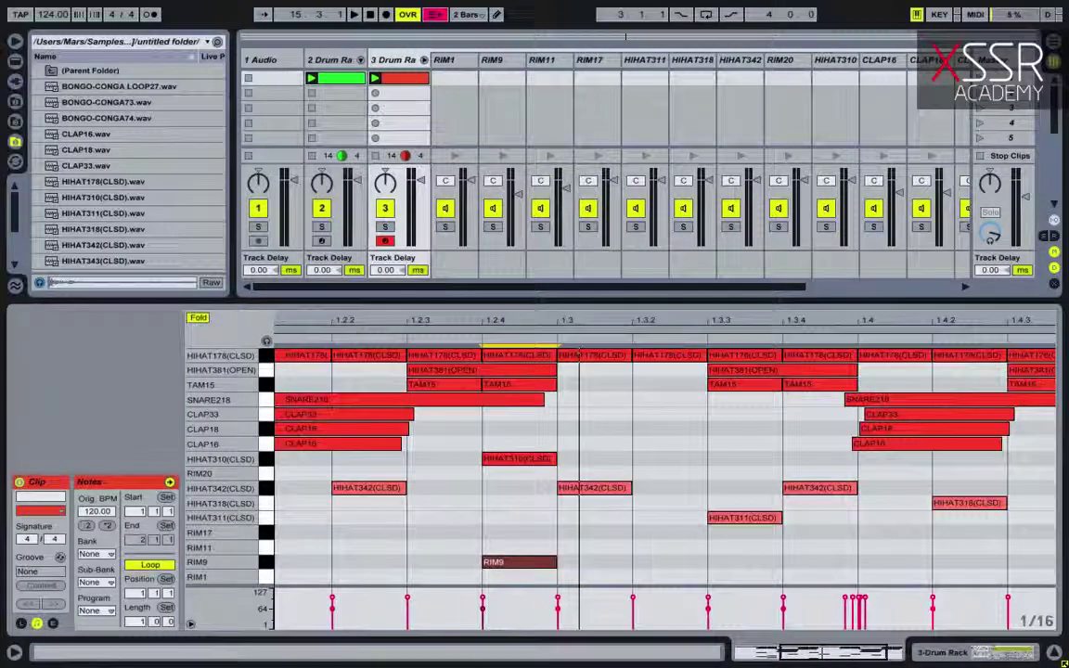
{"action": "left_click_drag", "start_coordinate": [892, 644], "coordinate": [896, 655]}
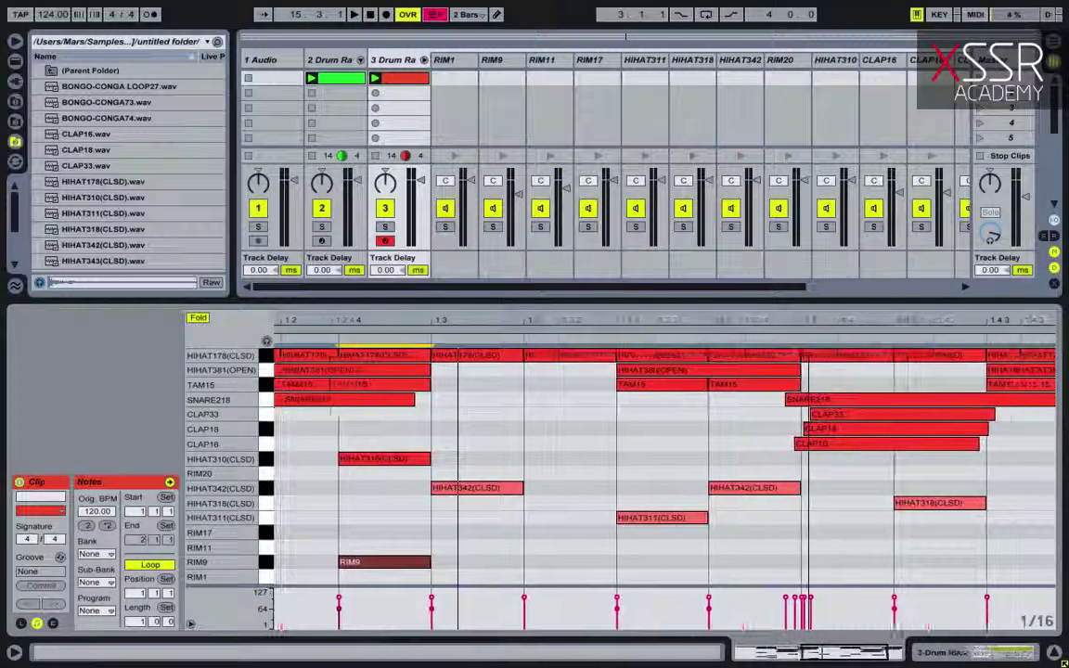
{"action": "left_click", "coordinate": [999, 539]}
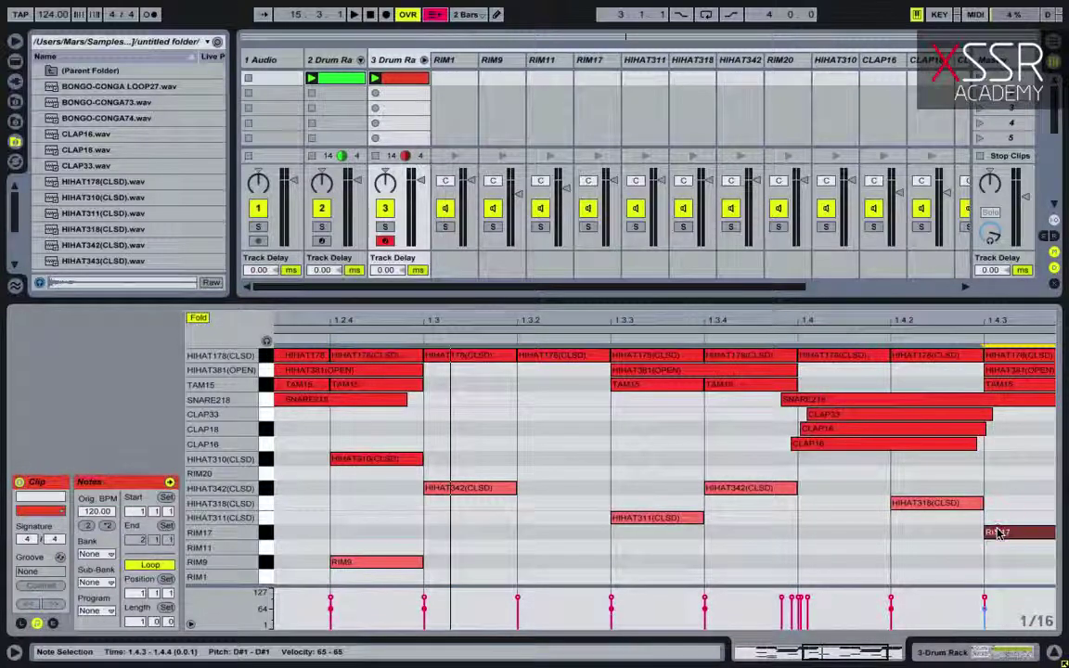
{"action": "key", "text": "space"}
{"action": "key", "text": "minus"}
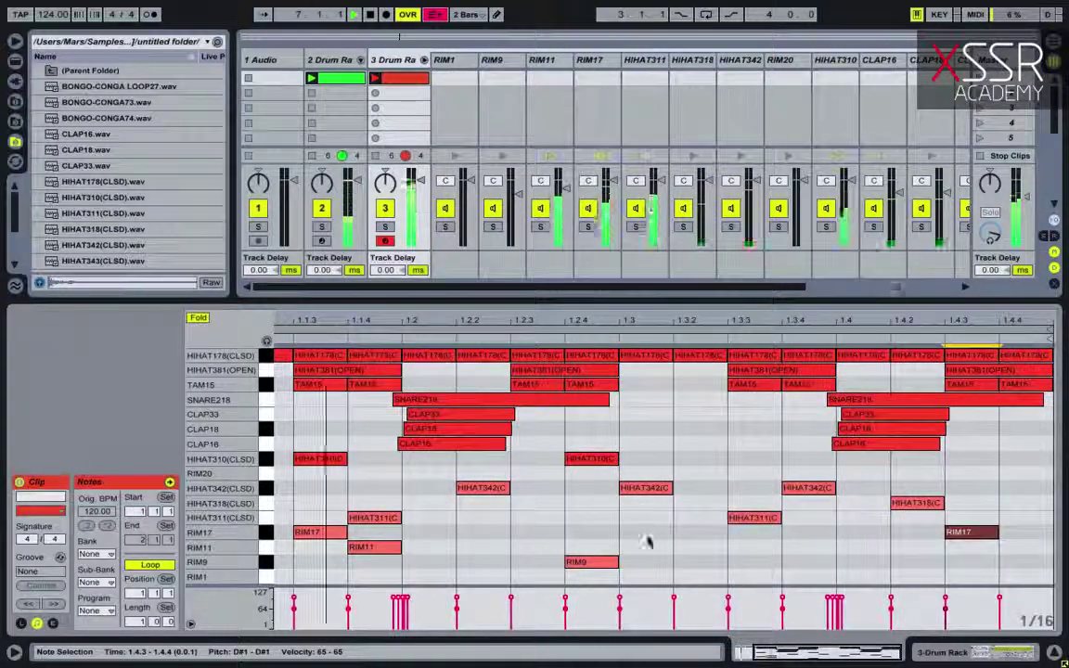
Add a sixteenth RIM1 note, lower RIM1's chain volume to about -1 dB and position the note at 1.3.2.
{"action": "double_click", "coordinate": [645, 577]}
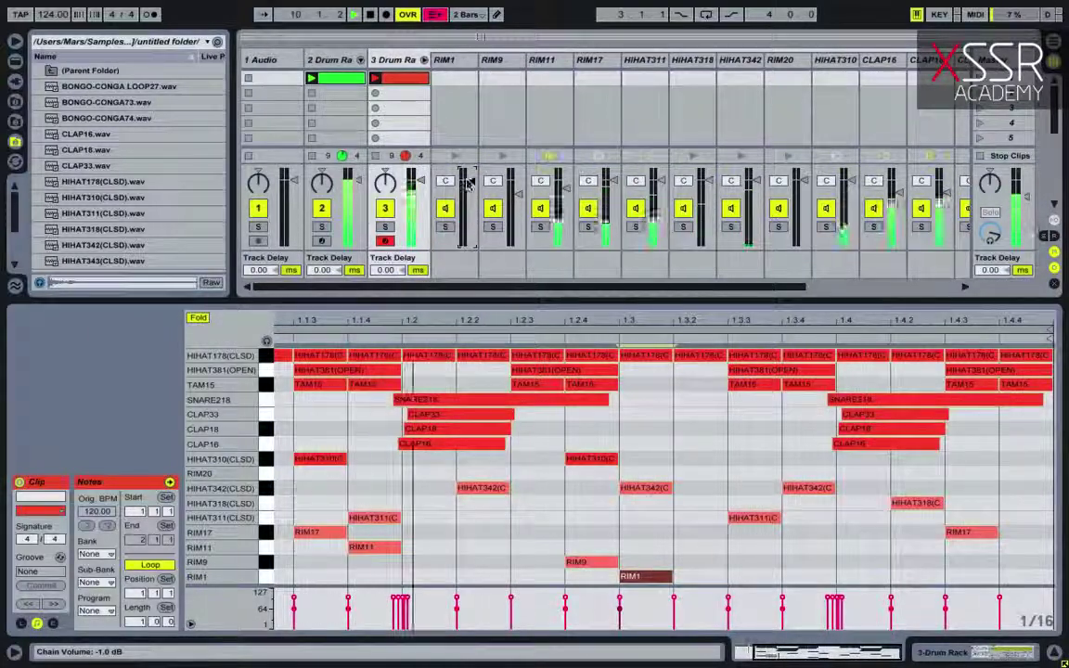
{"action": "left_click_drag", "start_coordinate": [647, 577], "coordinate": [753, 580]}
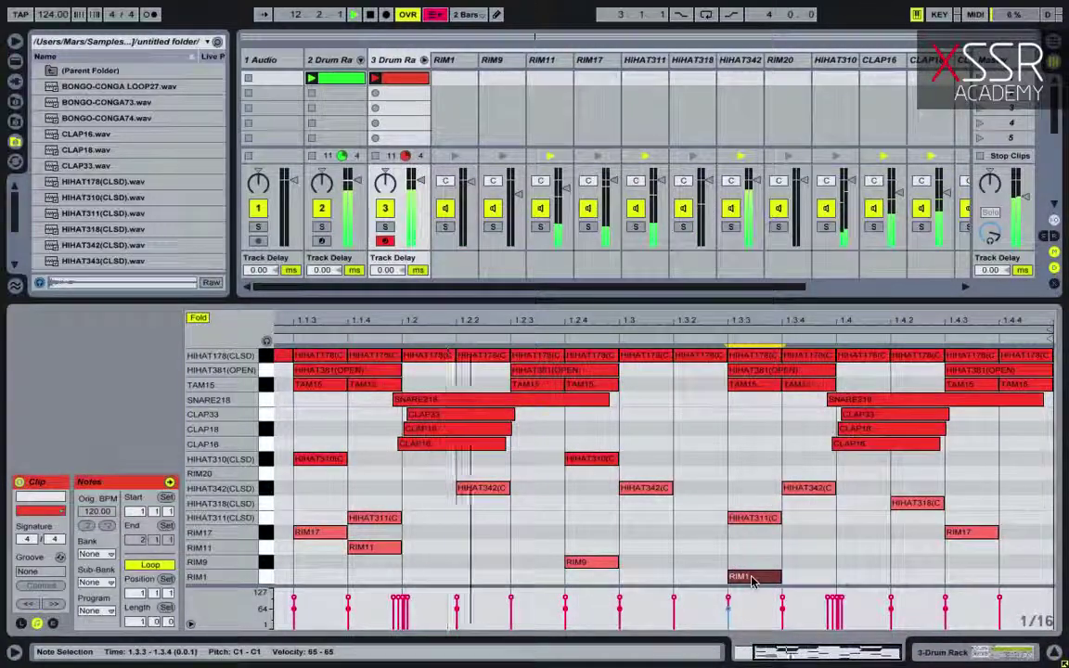
{"action": "left_click_drag", "start_coordinate": [753, 580], "coordinate": [715, 579]}
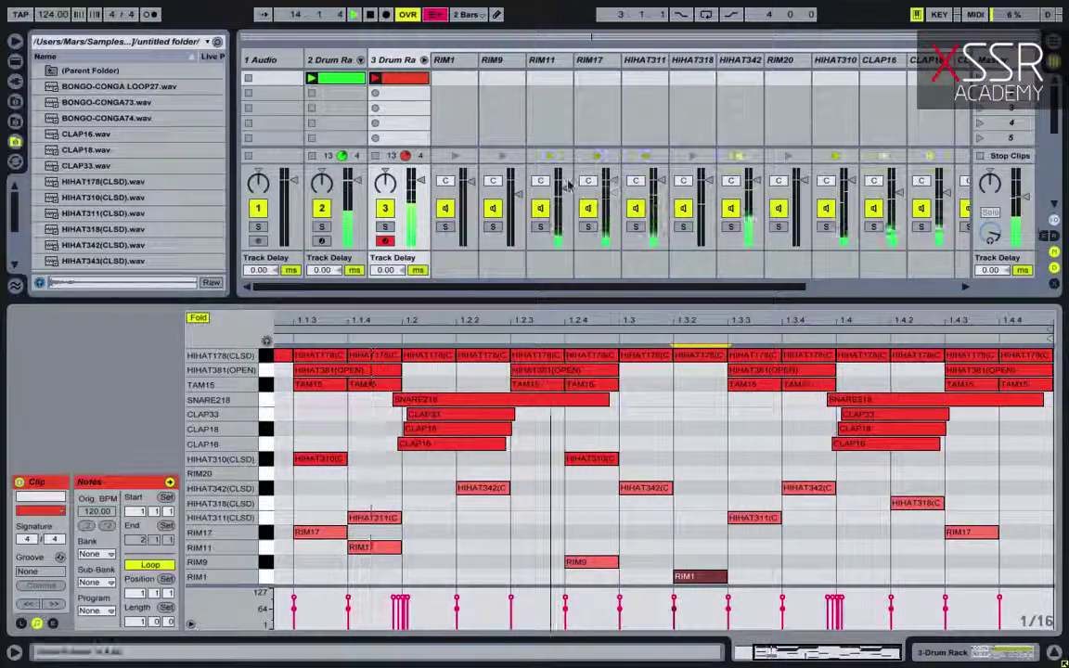
Lower RIM1's chain volume a little further during playback.
{"action": "left_click_drag", "start_coordinate": [471, 186], "coordinate": [470, 198]}
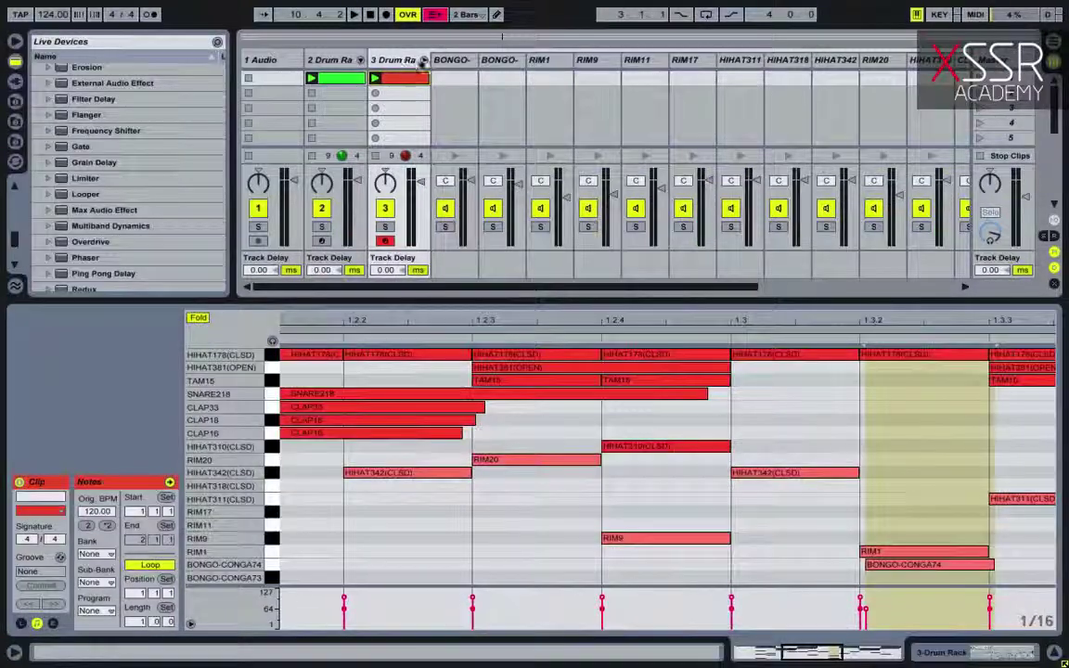
Fold the rack's chains, name the two drum tracks Kick and Percussion, and delete the empty audio track.
{"action": "left_click", "coordinate": [423, 59]}
{"action": "left_click", "coordinate": [346, 59]}
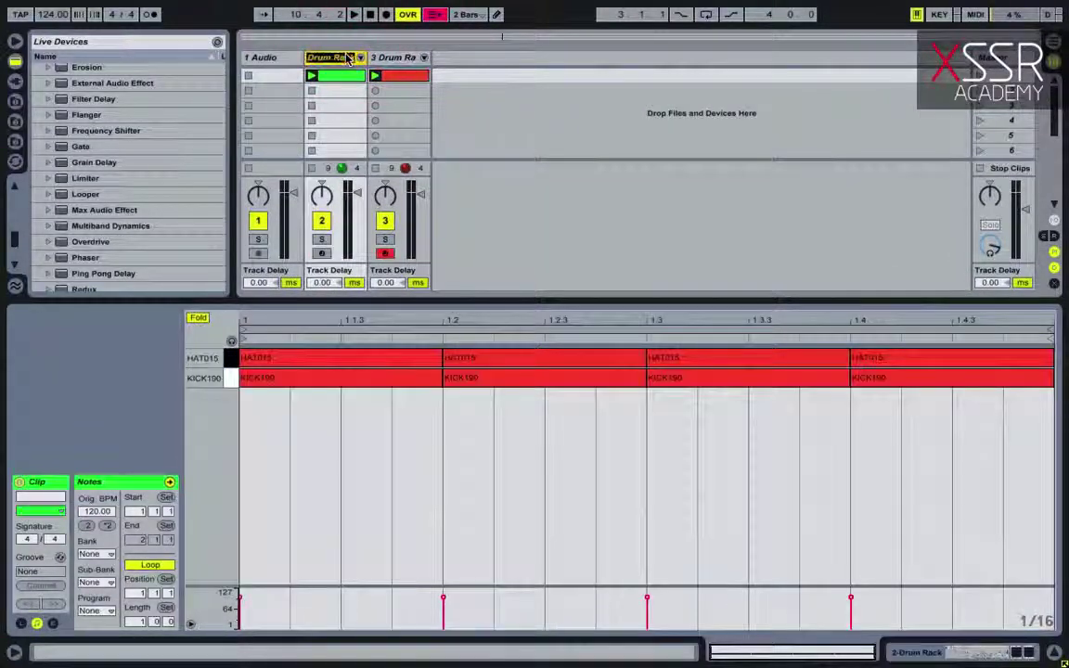
{"action": "left_click", "coordinate": [263, 58]}
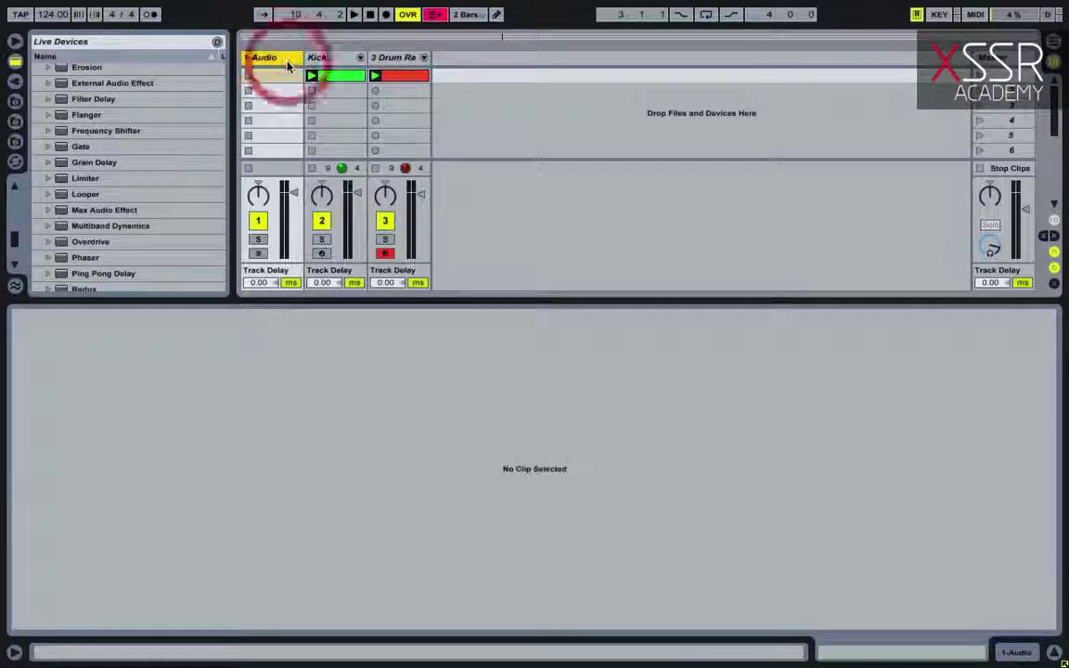
{"action": "key", "text": "Delete"}
{"action": "left_click", "coordinate": [320, 58]}
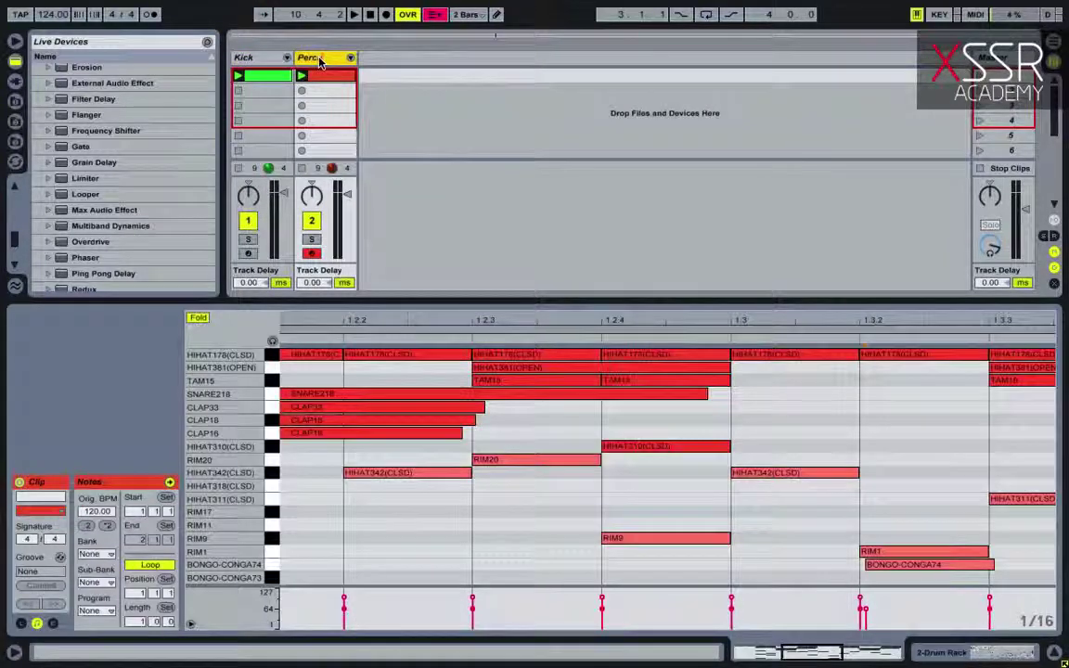
{"action": "key", "text": "Return"}
Insert a new audio track after Percussion and name it Loop.
{"action": "key", "text": "ctrl+t"}
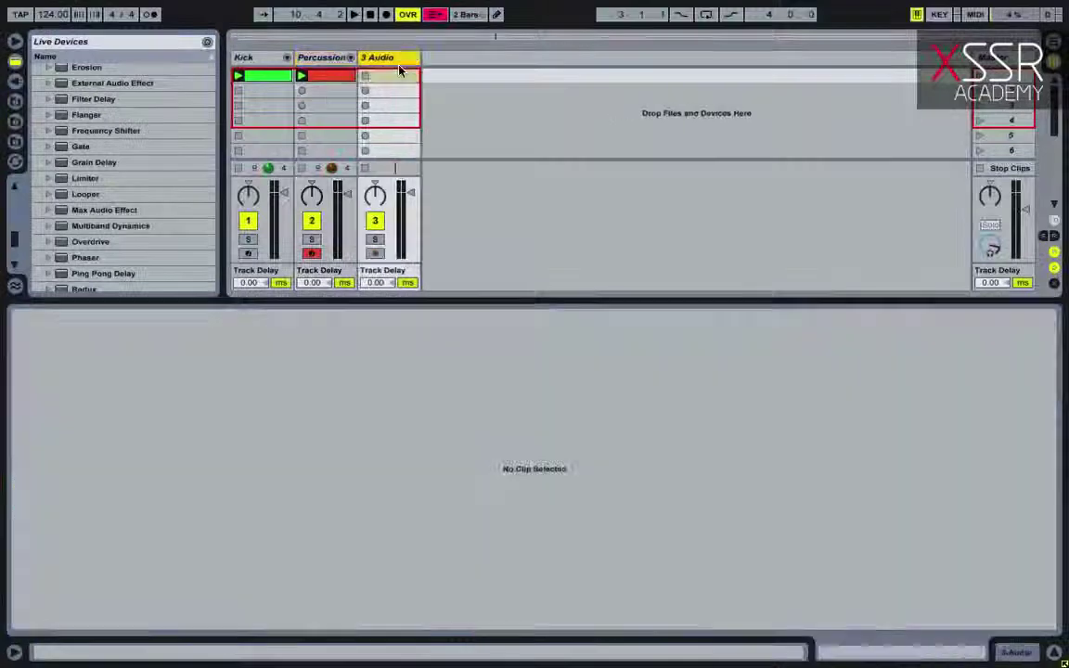
{"action": "key", "text": "ctrl+r"}
{"action": "type", "text": "Loop"}
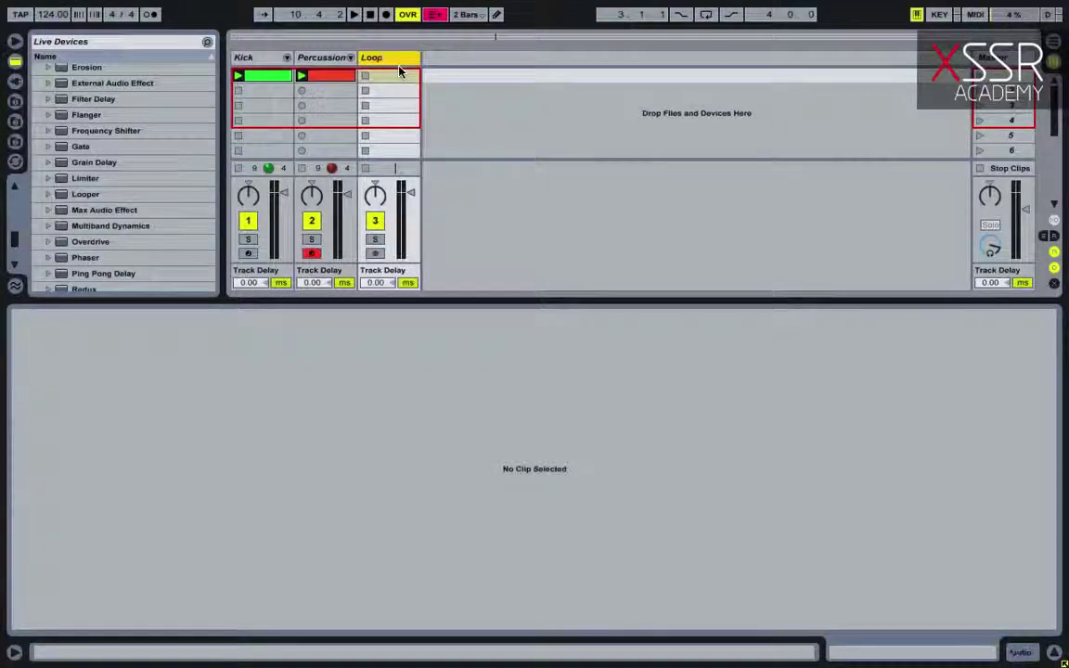
Load BONGO-CONGA LOOP27.wav into the Loop track's first clip slot and launch it with the drums.
{"action": "left_click", "coordinate": [14, 141]}
{"action": "left_click_drag", "start_coordinate": [111, 88], "coordinate": [380, 76]}
{"action": "left_click", "coordinate": [365, 75]}
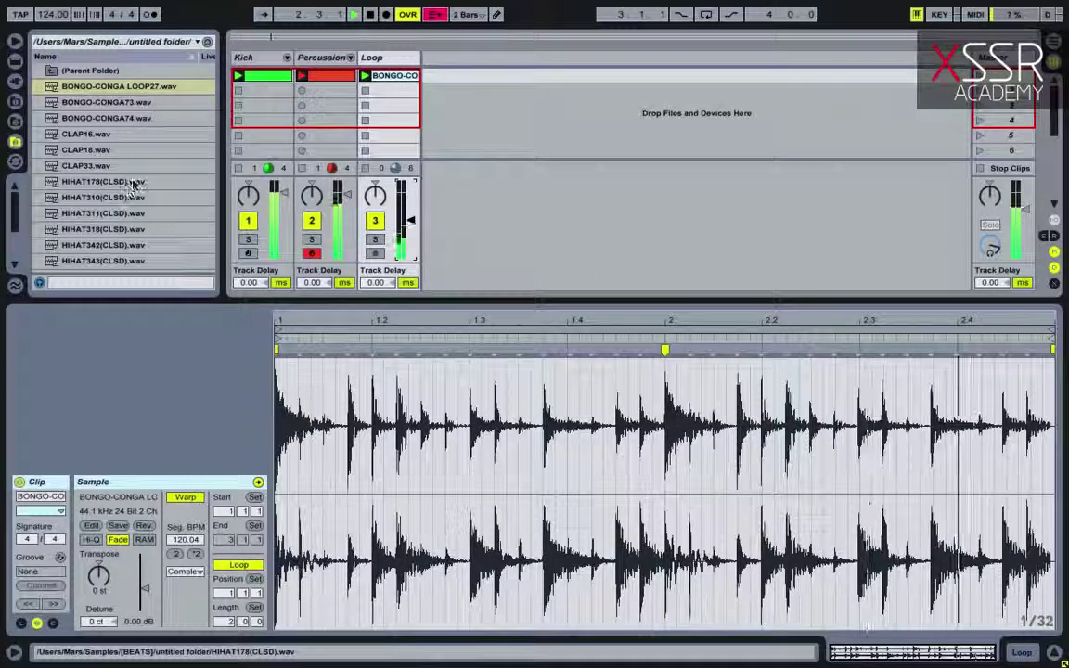
Add a Reverb to the Loop track with a decay time of 891 ms and Dry/Wet at 15%.
{"action": "scroll", "coordinate": [135, 186], "scroll_direction": "down", "scroll_amount": 3}
{"action": "left_click", "coordinate": [15, 61]}
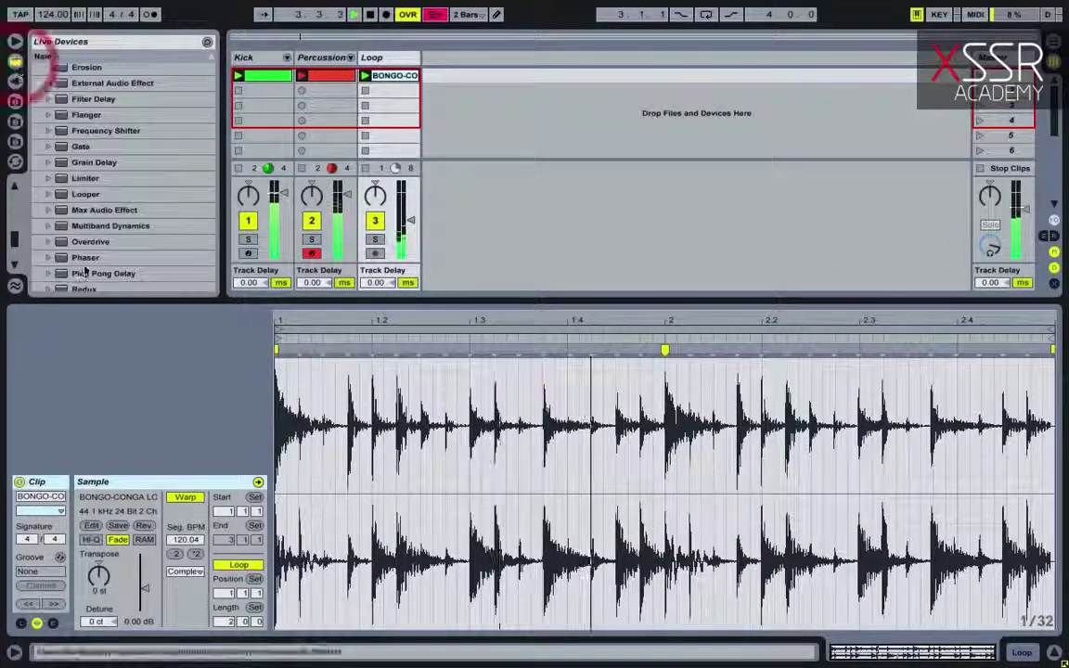
{"action": "scroll", "coordinate": [93, 185], "scroll_direction": "down", "scroll_amount": 5}
{"action": "left_click", "coordinate": [84, 201]}
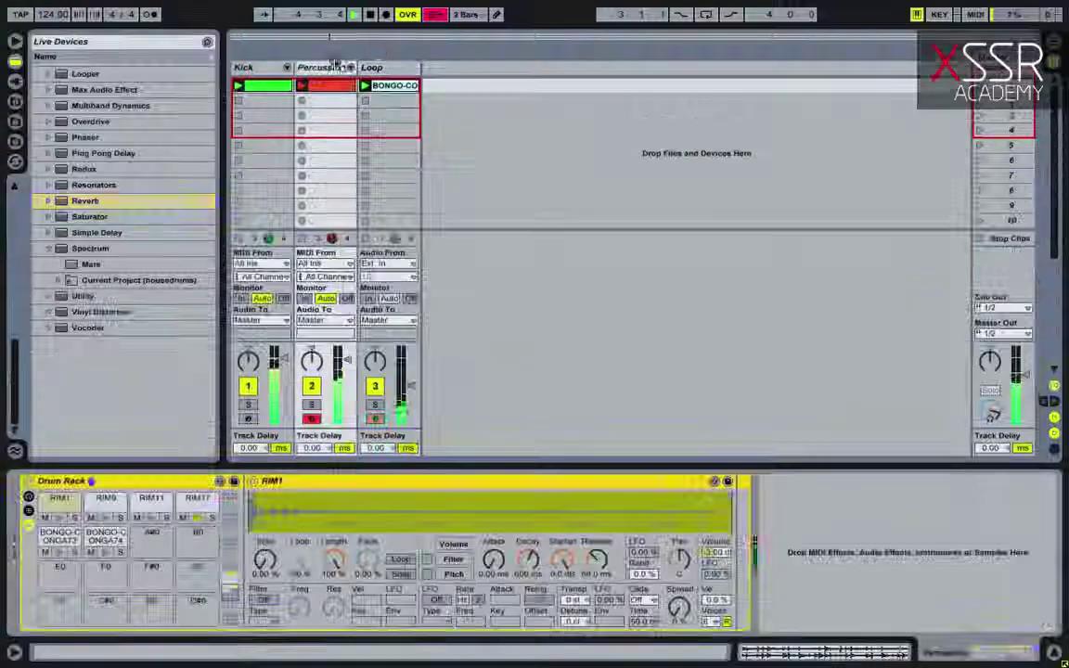
{"action": "left_click", "coordinate": [371, 67]}
{"action": "key", "text": "Return"}
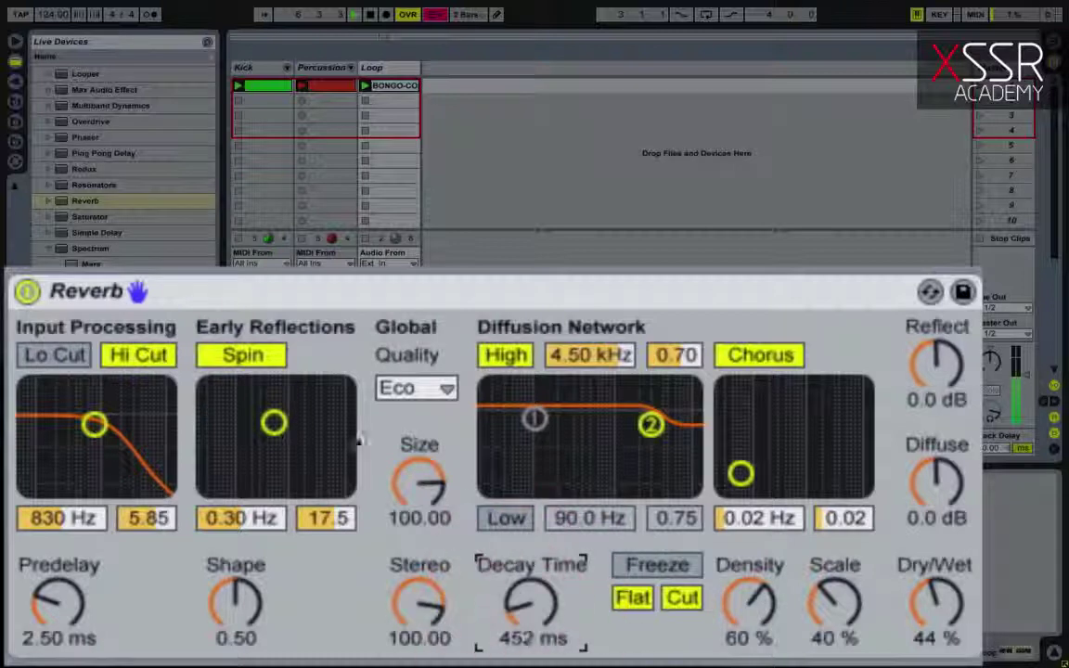
{"action": "left_click_drag", "start_coordinate": [926, 596], "coordinate": [926, 588]}
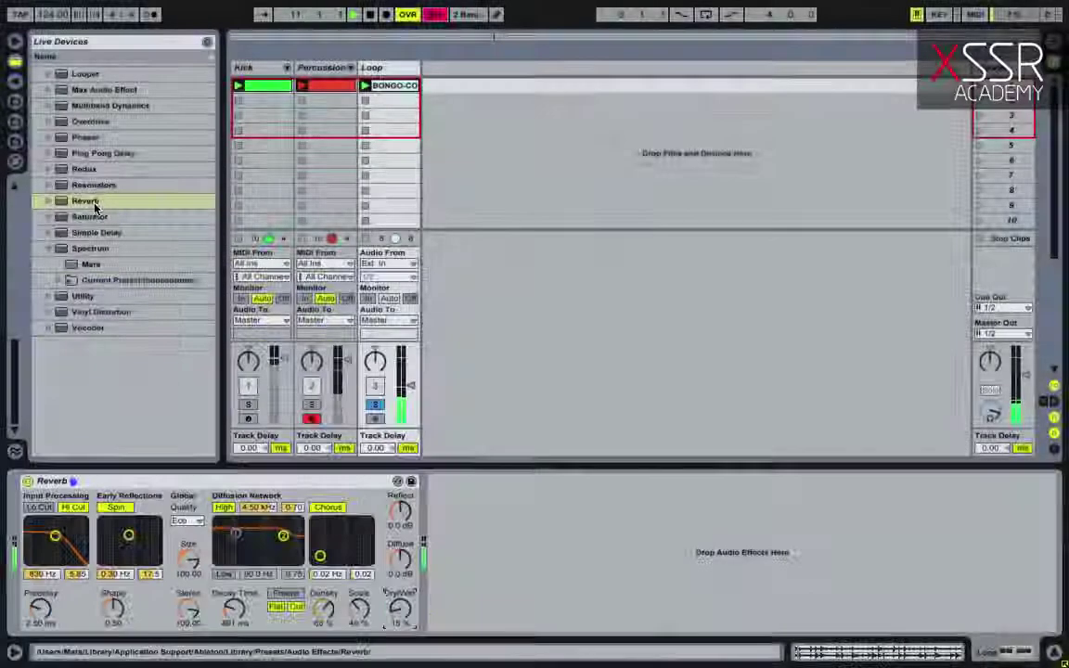
Open the bongo-conga loop clip and choose its warp mode.
{"action": "double_click", "coordinate": [389, 86]}
{"action": "left_click", "coordinate": [188, 572]}
{"action": "left_click", "coordinate": [182, 585]}
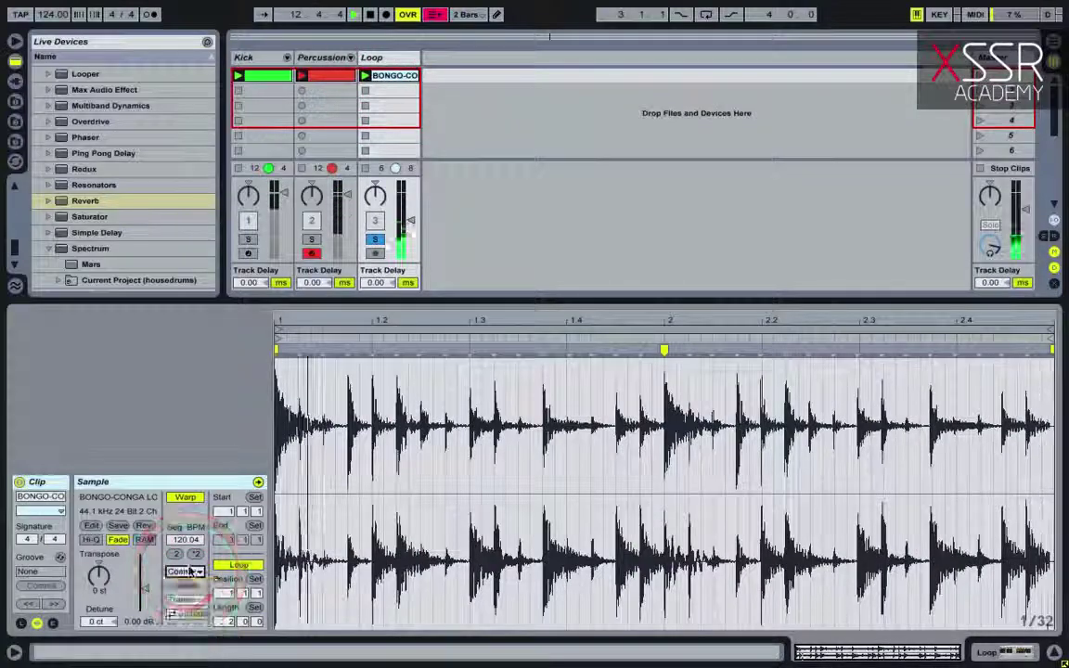
Compare the soloed loop with the Reverb off and on, leaving it on, and unsolo the Loop track.
{"action": "double_click", "coordinate": [398, 58]}
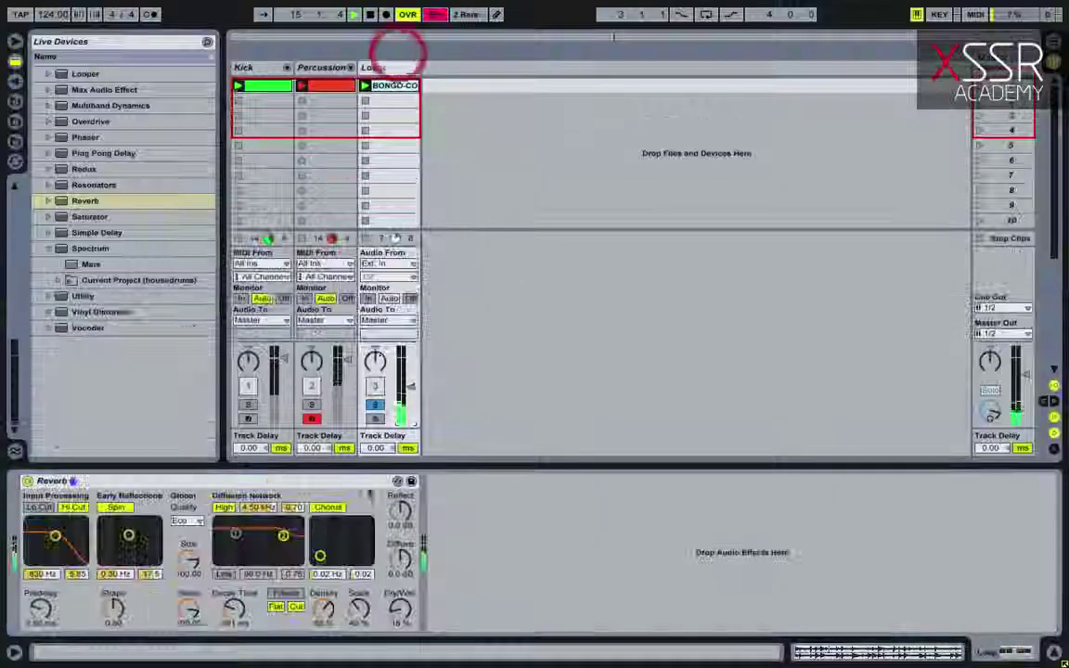
{"action": "left_click", "coordinate": [28, 482]}
{"action": "left_click", "coordinate": [28, 481]}
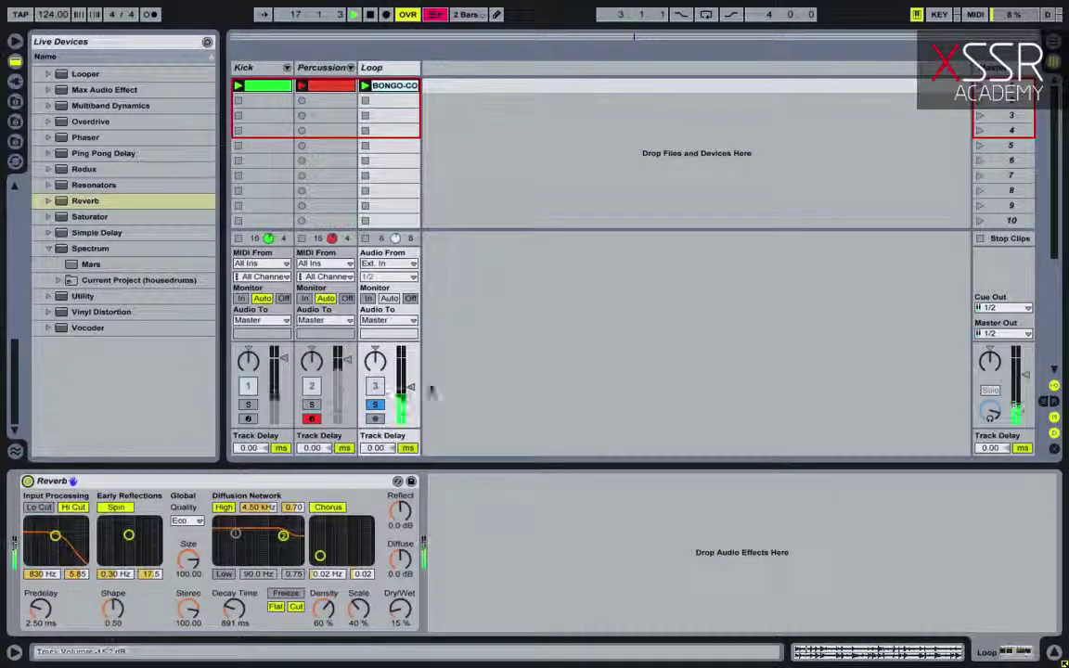
{"action": "left_click", "coordinate": [374, 406]}
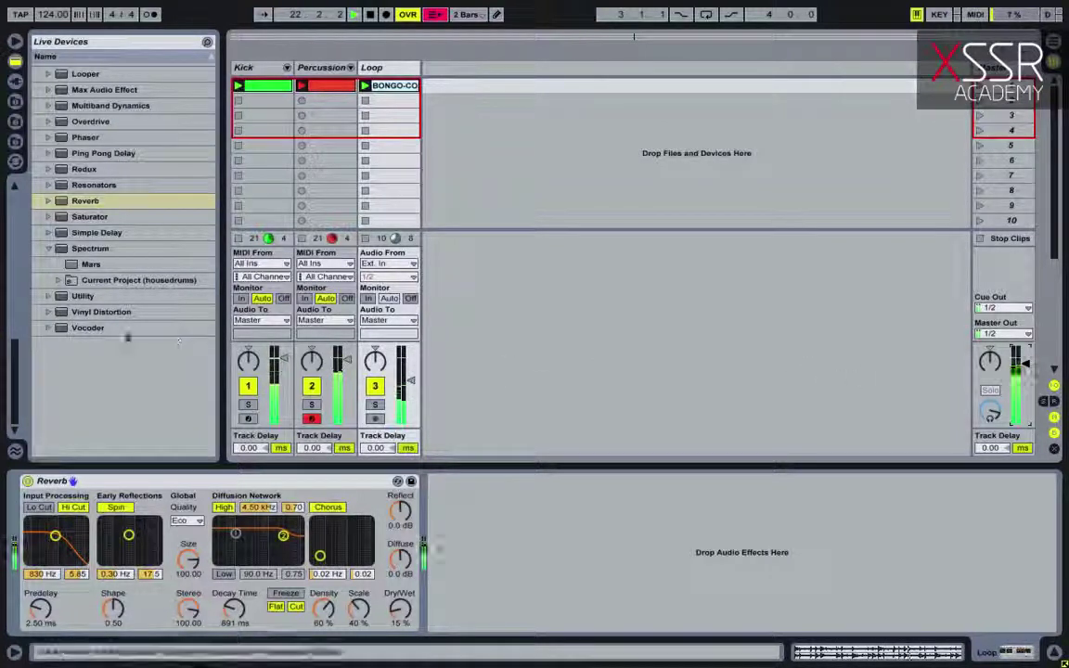
Examine the Percussion rack's individual chains in the mixer during playback, including CLAP16, CLAP18 and CLAP33, and fold them away again.
{"action": "double_click", "coordinate": [337, 88]}
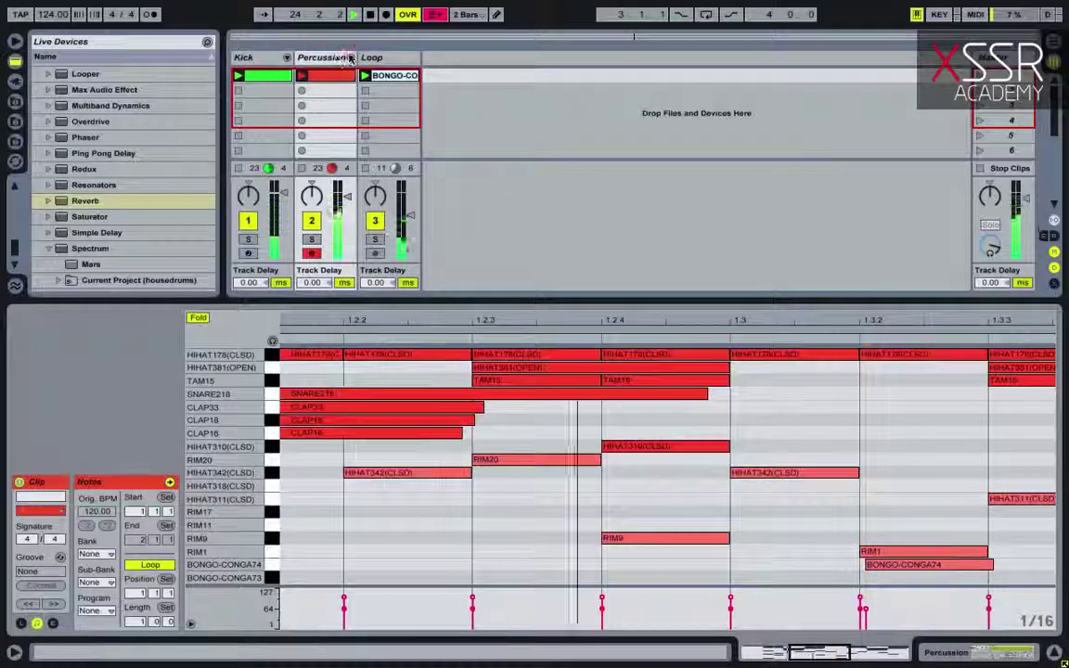
{"action": "left_click", "coordinate": [351, 58]}
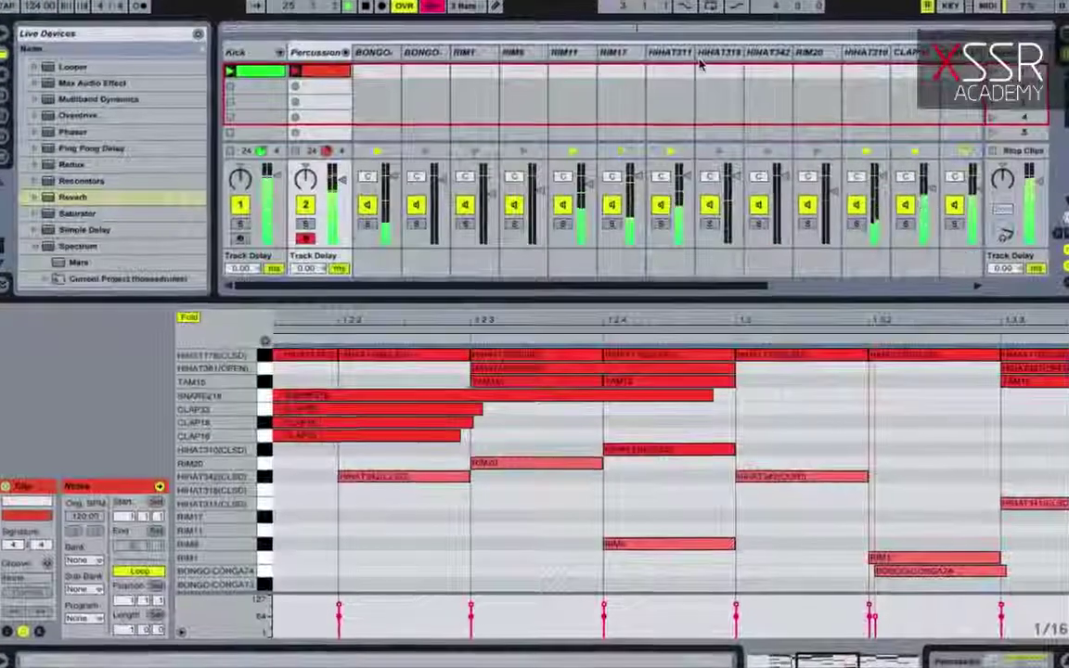
{"action": "scroll", "coordinate": [838, 72], "scroll_direction": "right", "scroll_amount": 3}
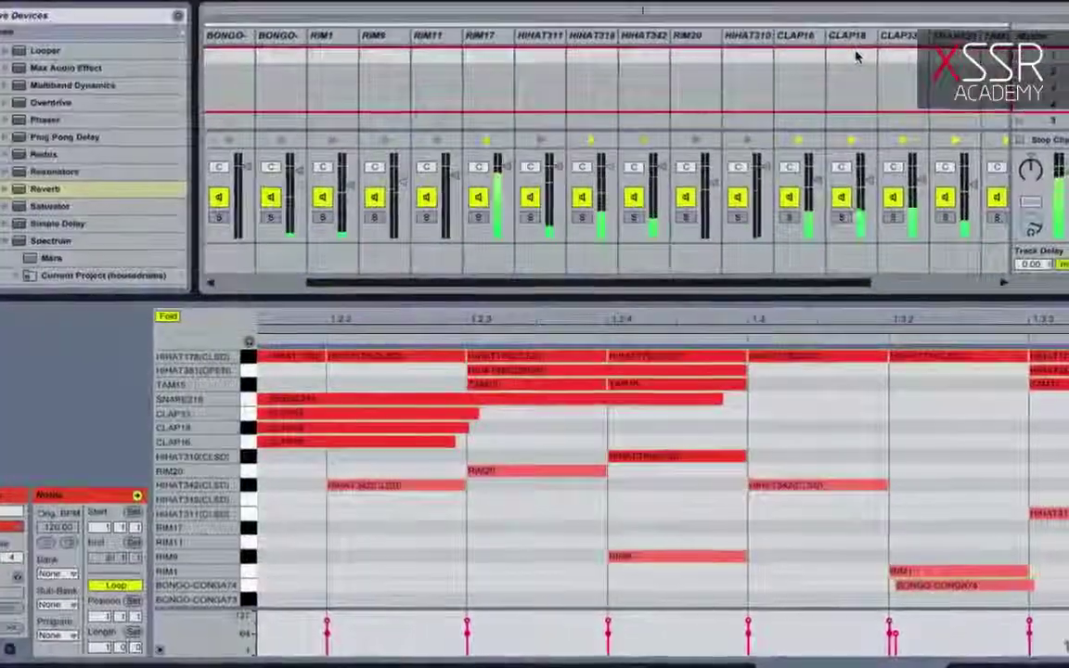
{"action": "scroll", "coordinate": [855, 57], "scroll_direction": "right", "scroll_amount": 2}
{"action": "left_click", "coordinate": [782, 39]}
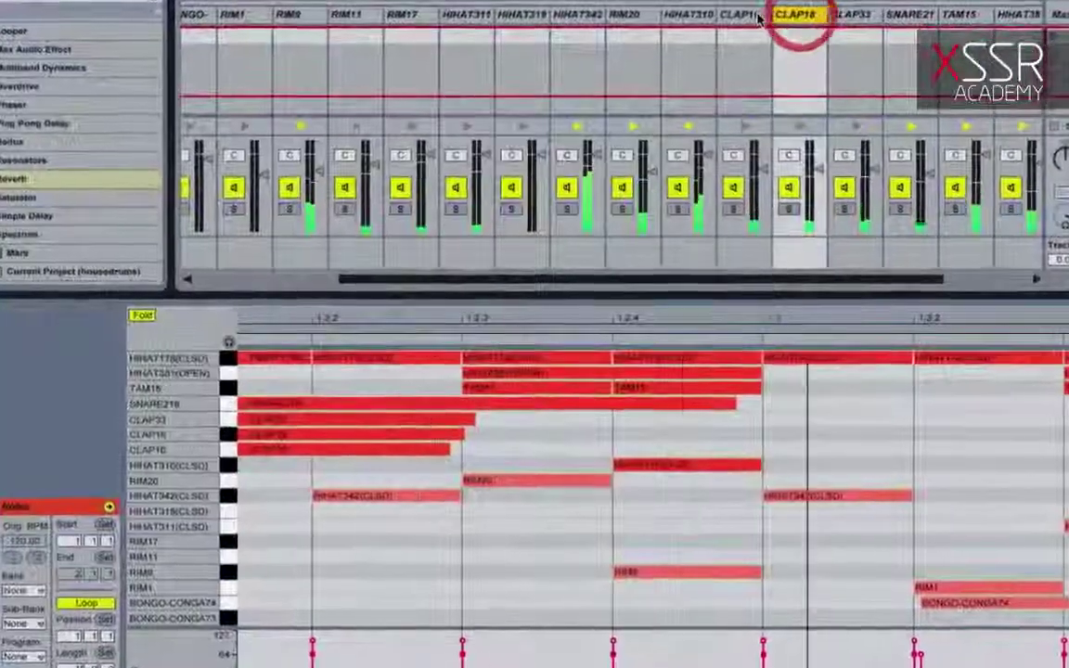
{"action": "left_click", "coordinate": [752, 15]}
{"action": "left_click", "coordinate": [840, 17]}
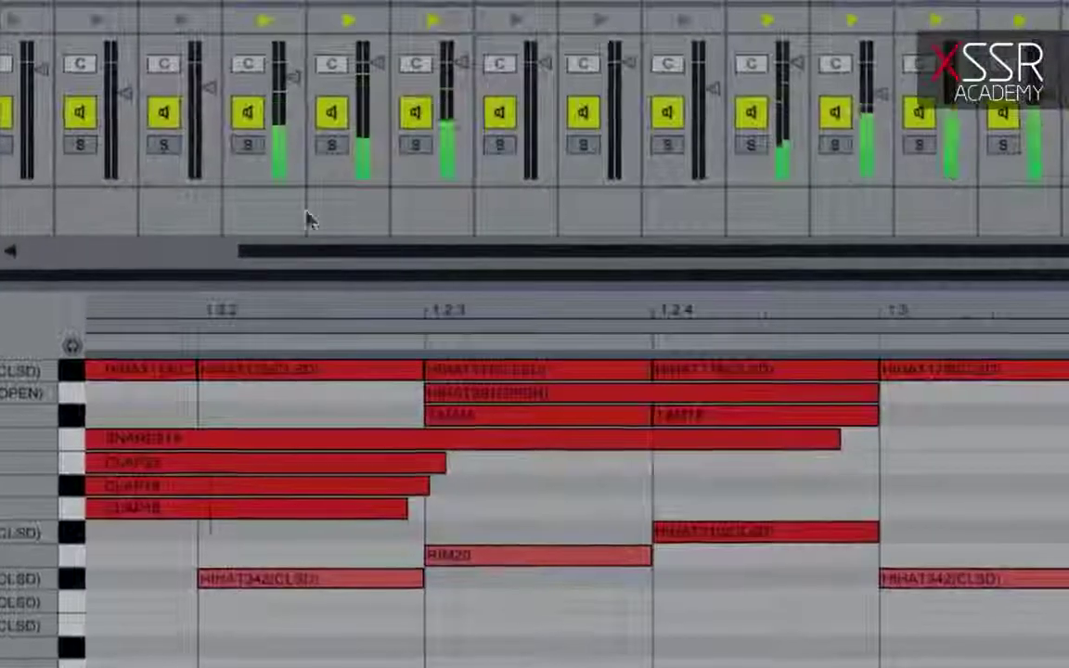
{"action": "left_click", "coordinate": [197, 249]}
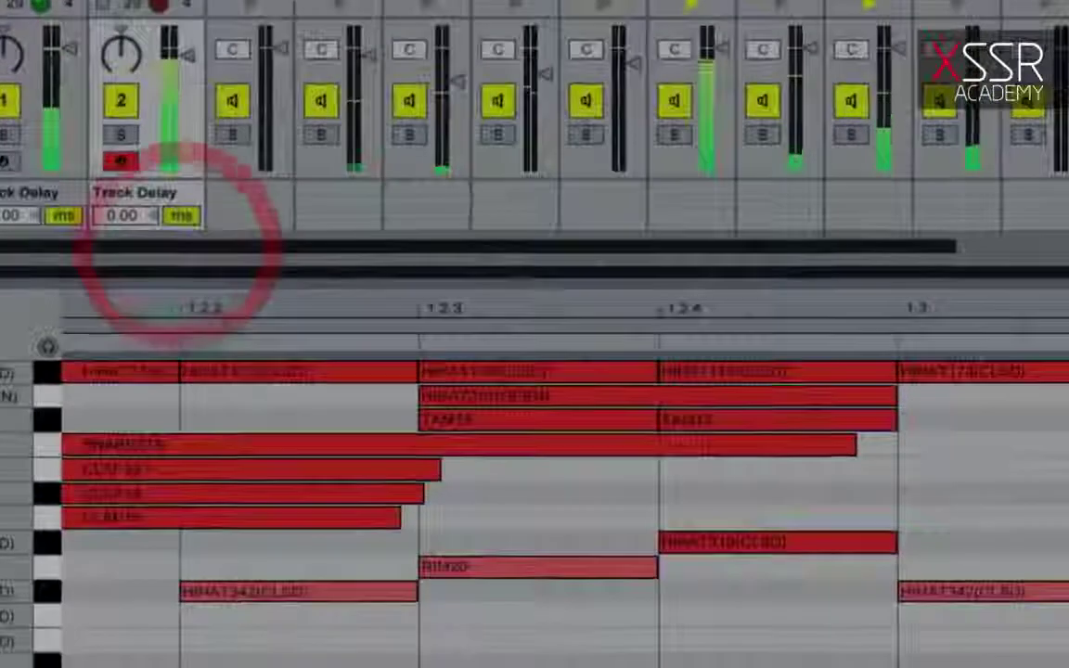
{"action": "left_click", "coordinate": [189, 3]}
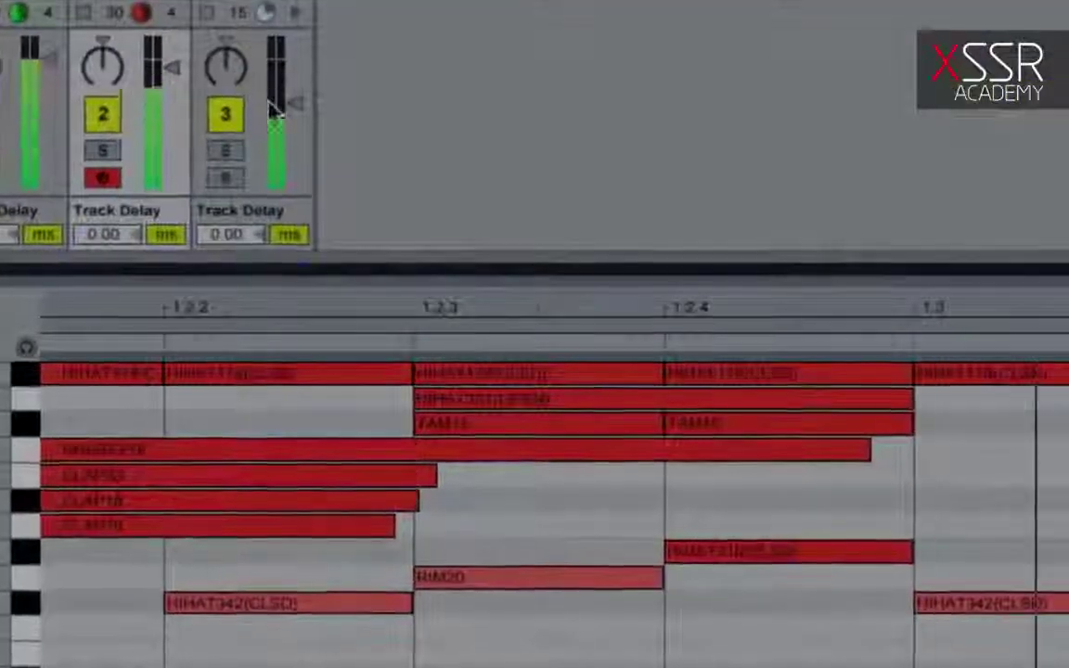